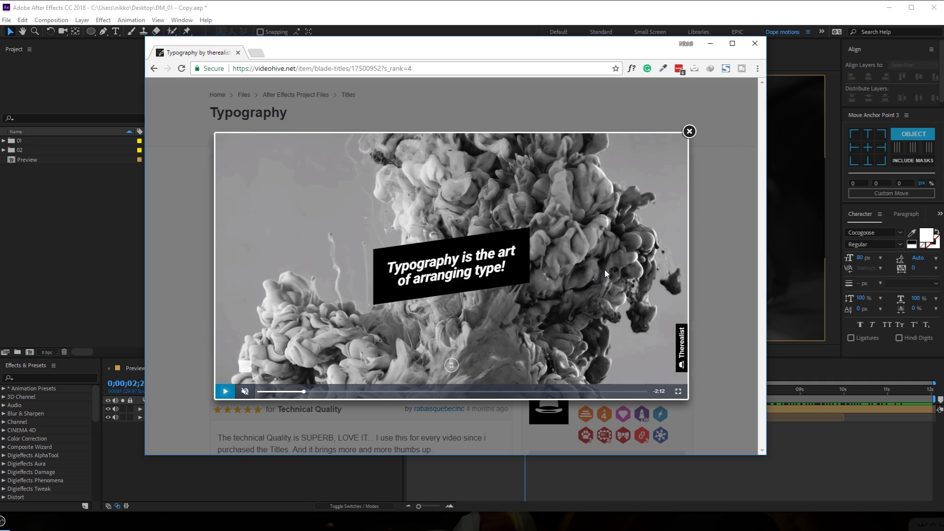
Play part of the Typography template's preview video as a style reference, pause it, and return to After Effects.
left_click(295, 391)
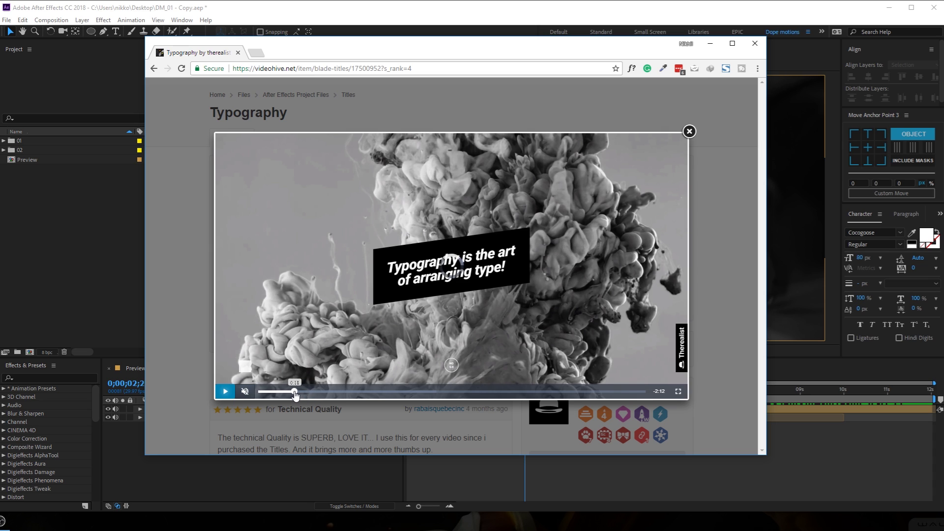
left_click(230, 394)
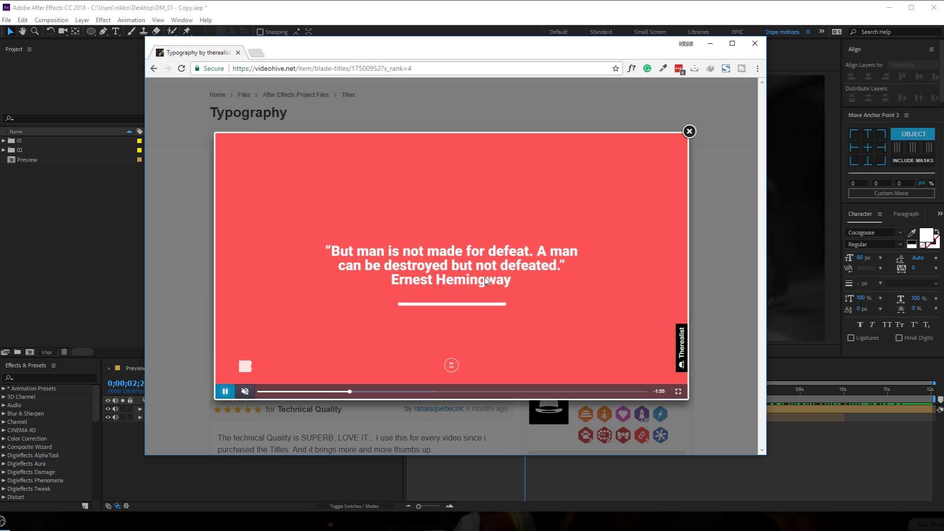
left_click(225, 391)
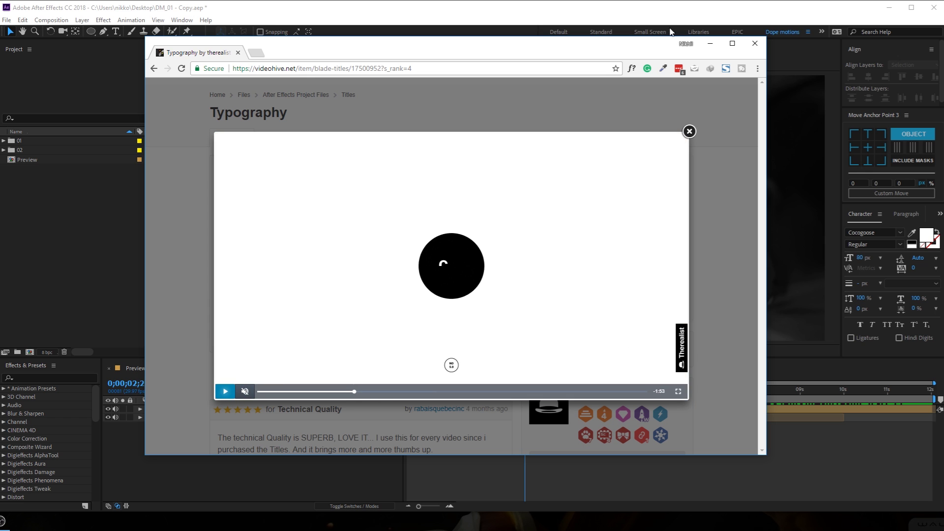
left_click(703, 44)
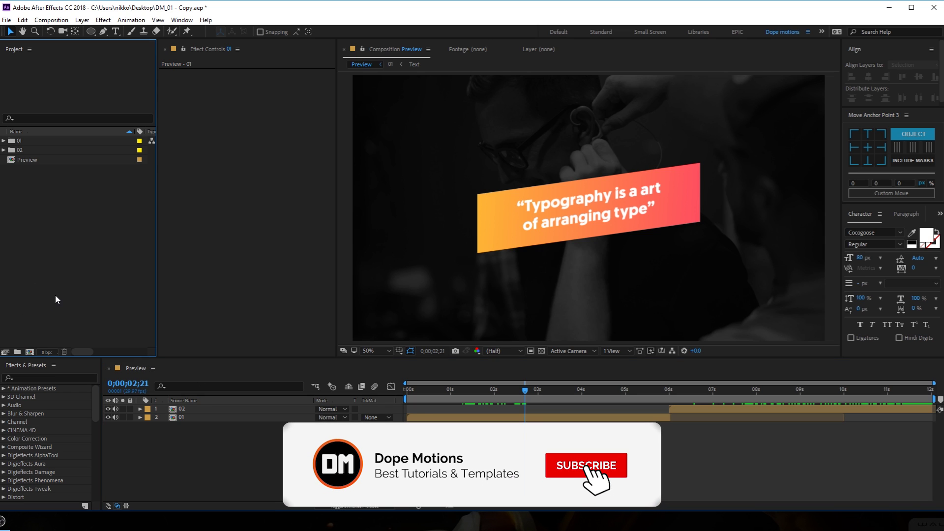
Create a 1920 x 1080 composition named "Main" at 30 frames per second with a 15-second duration.
key("ctrl+n")
left_click_drag(197, 89, 423, 87)
type("Main")
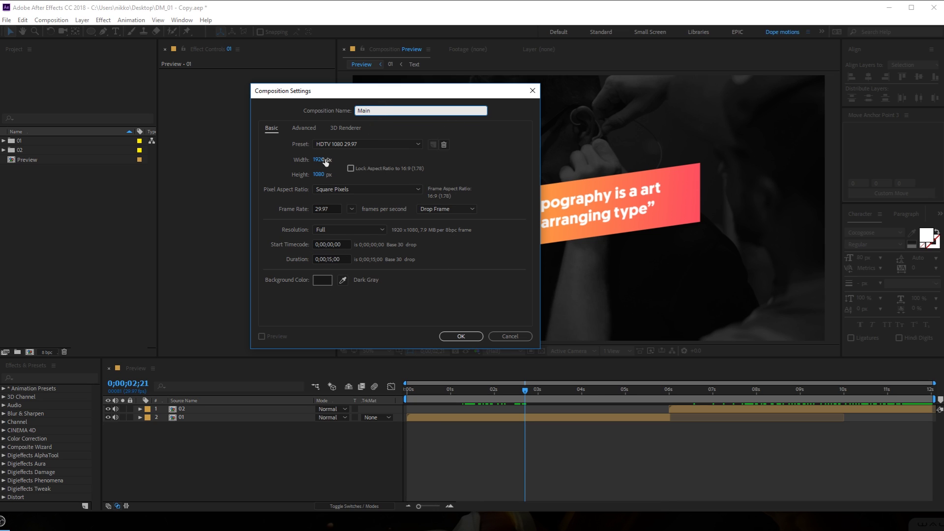
left_click(352, 209)
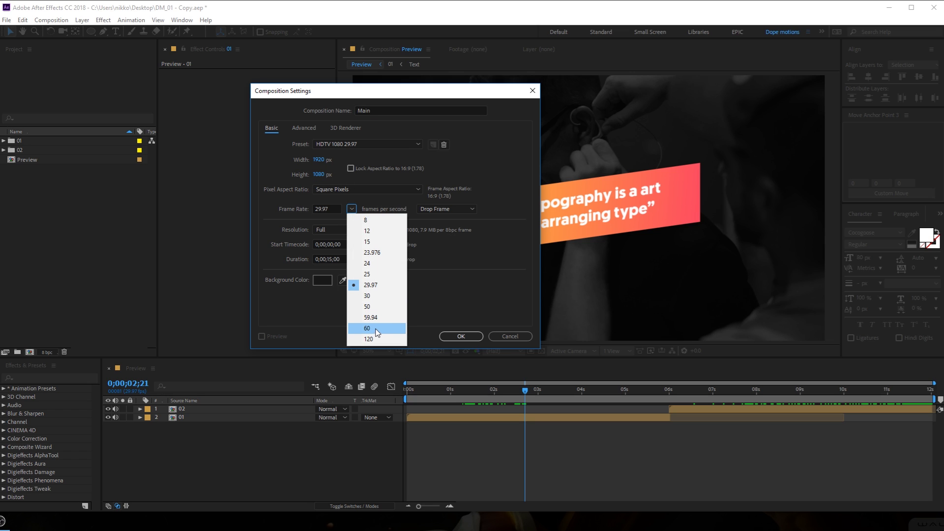
left_click(378, 295)
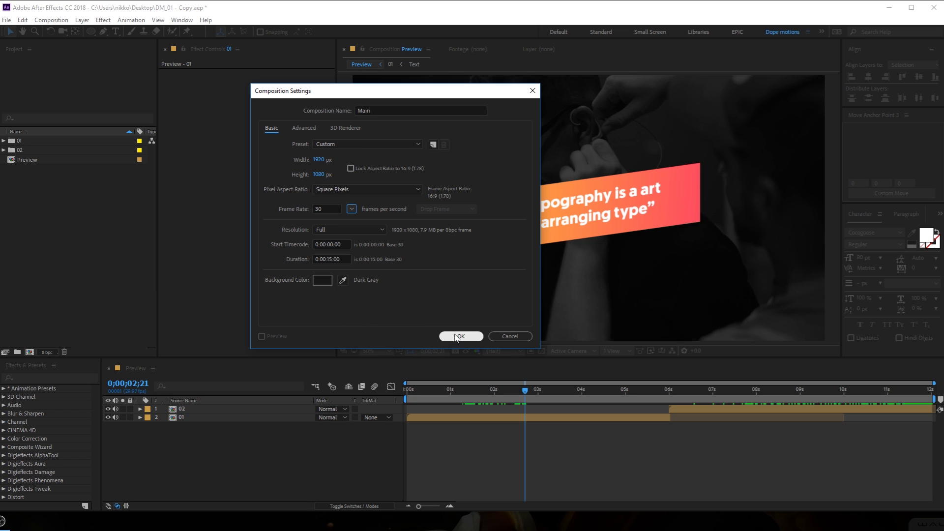
left_click(461, 337)
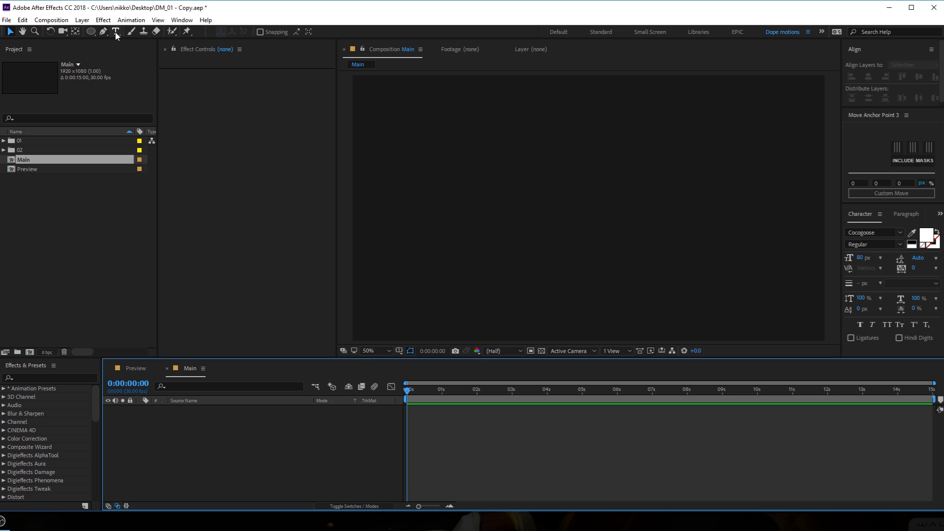
Check the finished title in the Preview composition, return to Main, and set the Type tool's font to Geomanist Bold.
left_click(131, 368)
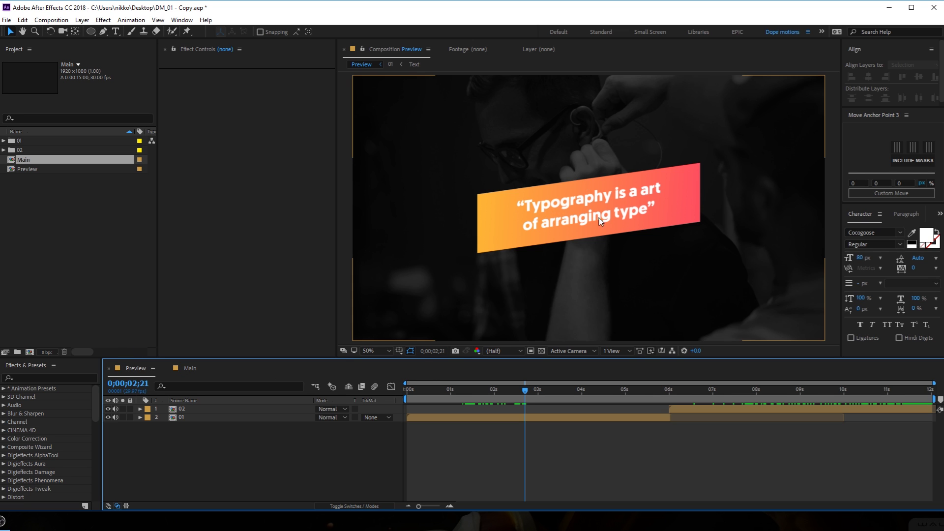
left_click(191, 369)
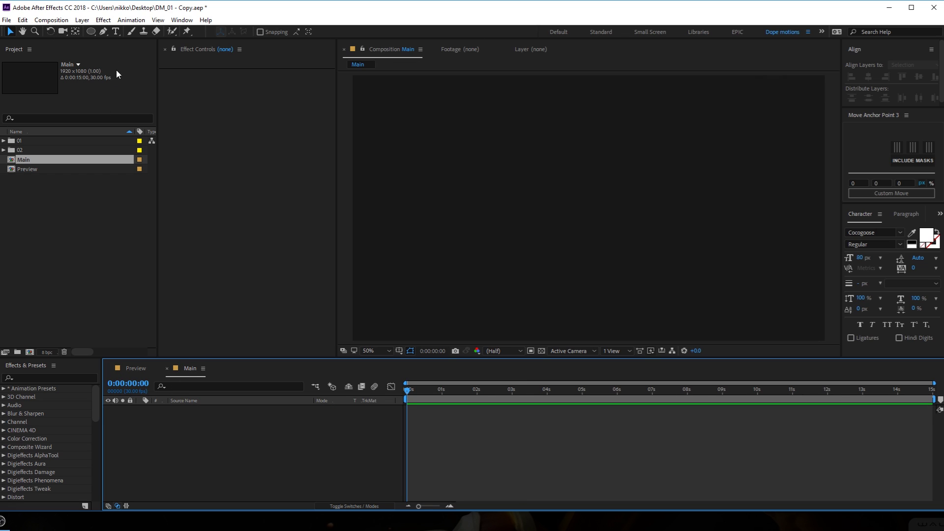
left_click(116, 32)
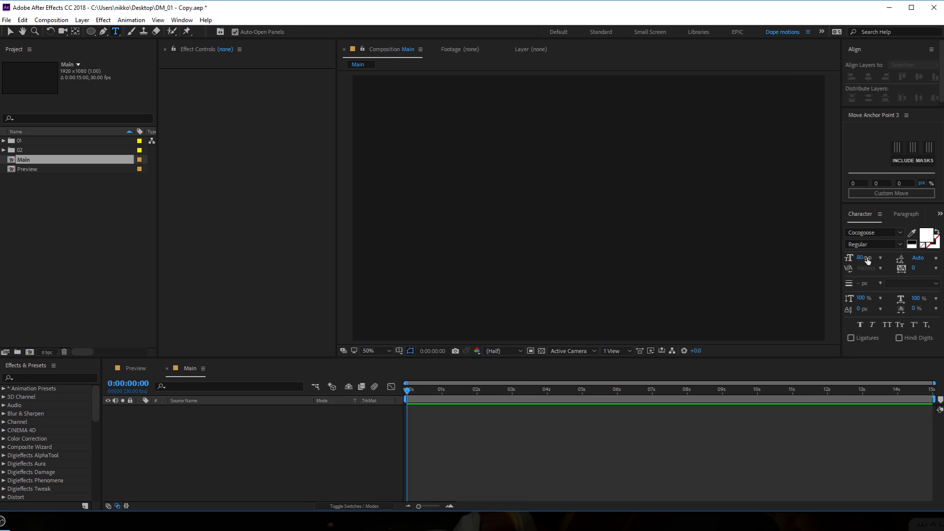
left_click(886, 233)
type("g")
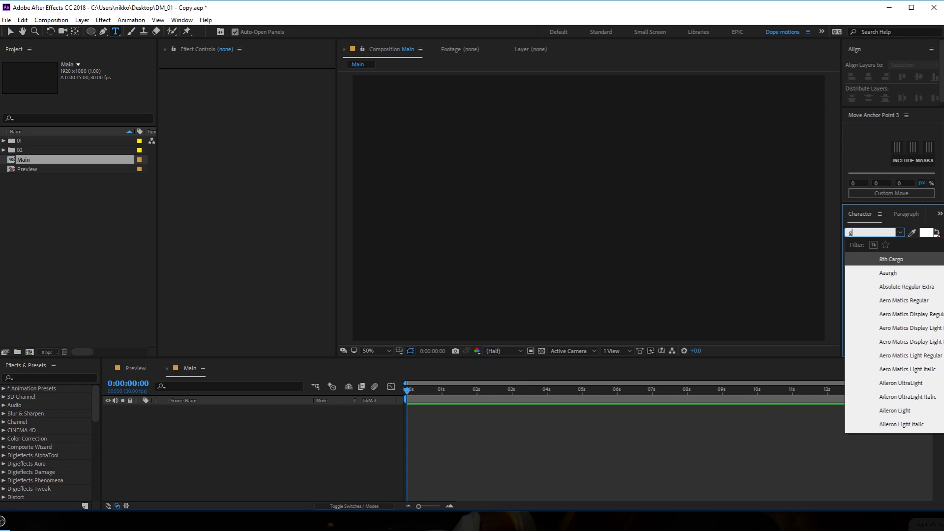
type("eom")
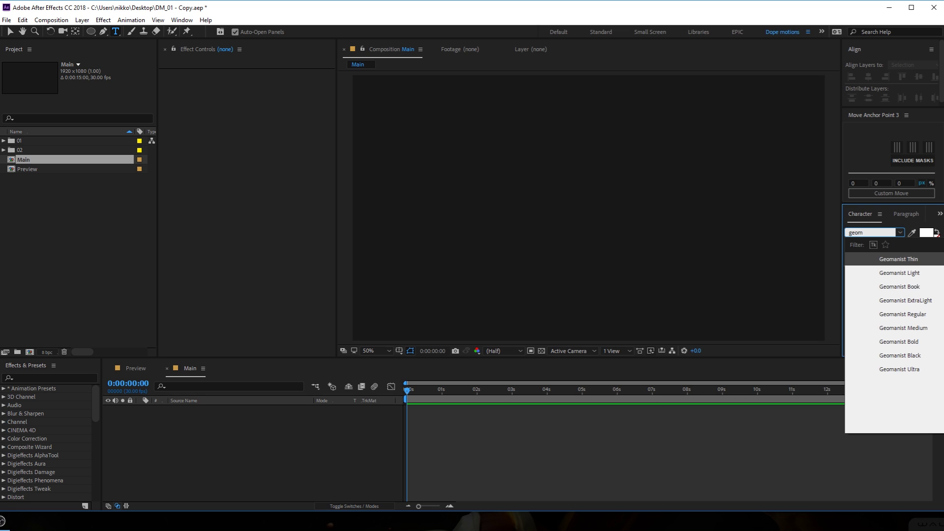
left_click(912, 342)
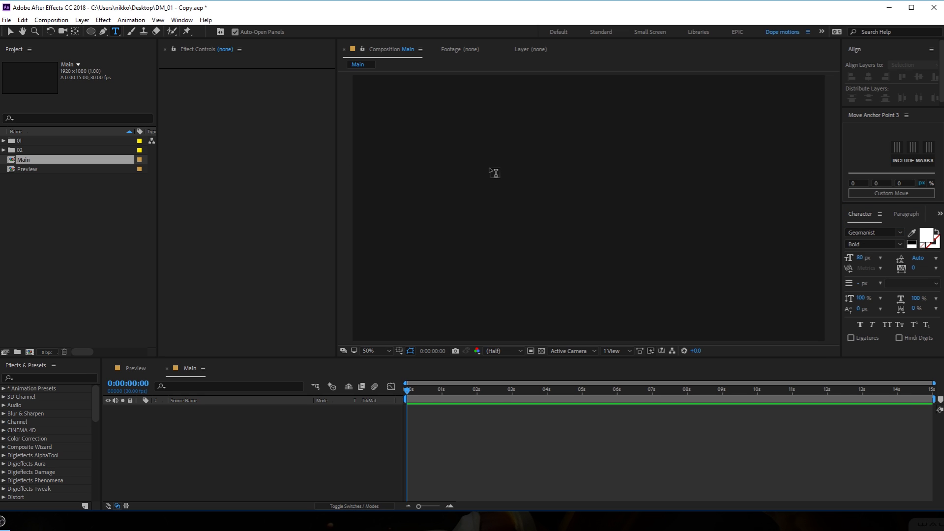
Add a two-line text layer reading “Typography is a art / of arranging type”, enclosed in double quotation marks.
left_click(506, 193)
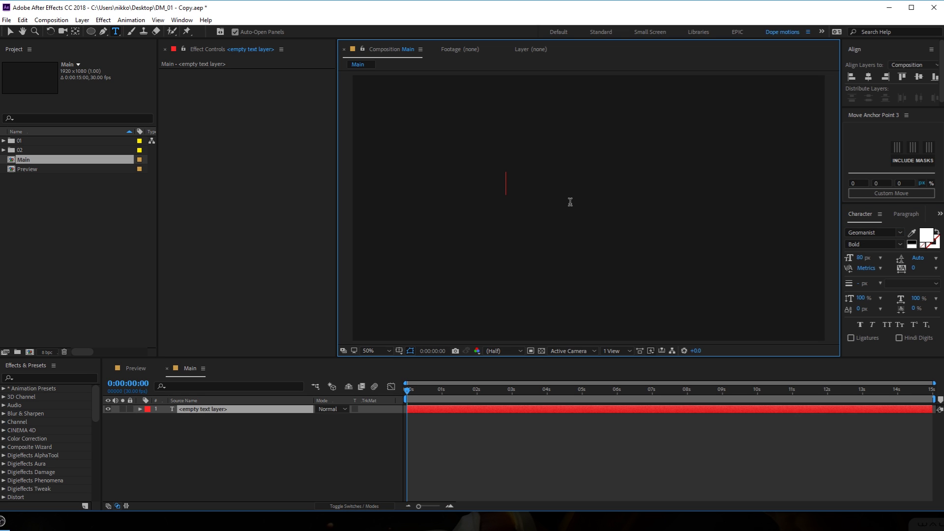
type("Typography")
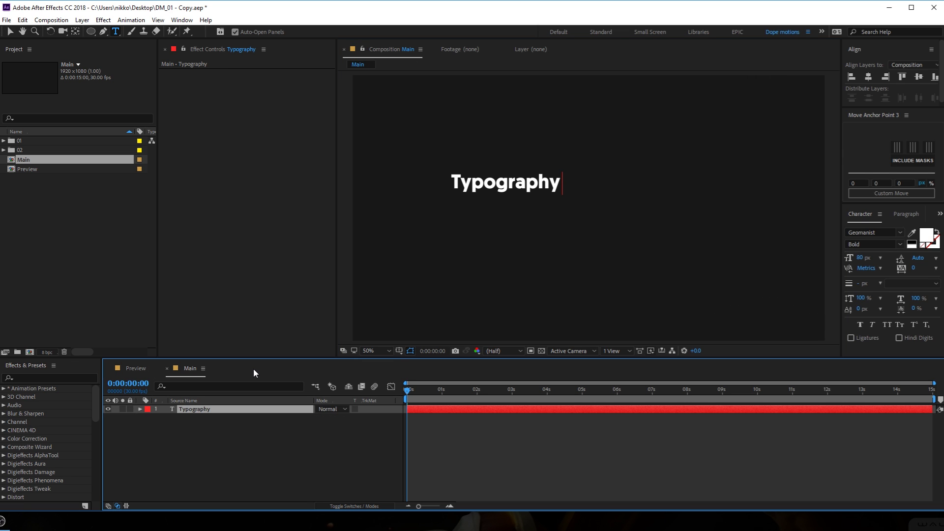
type("is a")
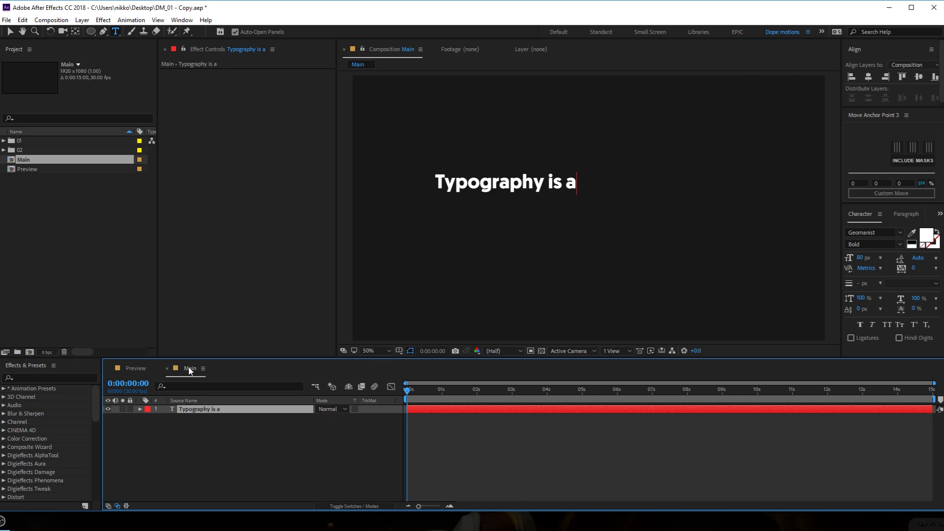
type("art")
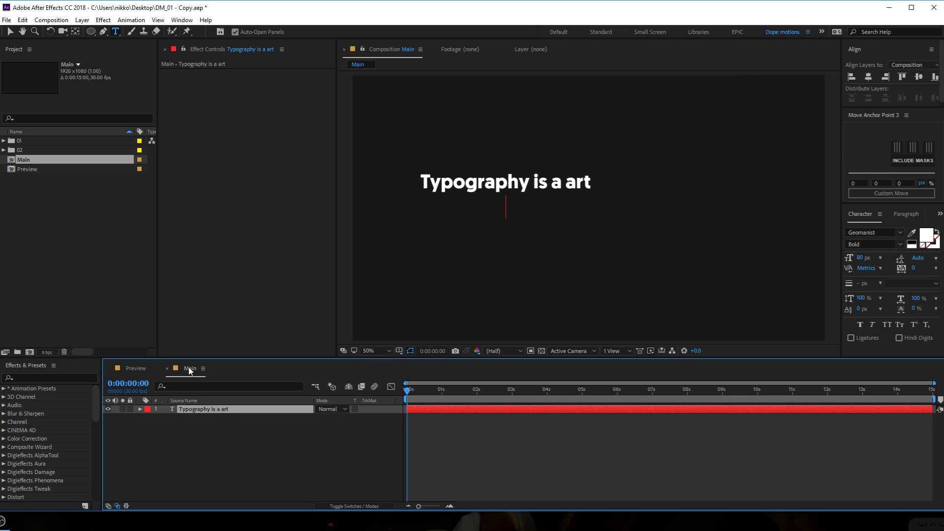
type(" of arranging type\"")
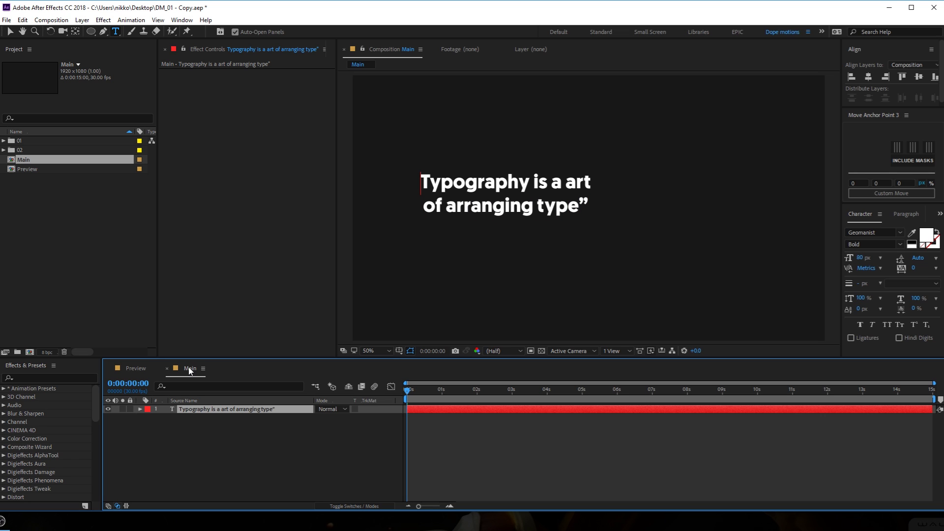
type(":")
key("BackSpace")
type("\"")
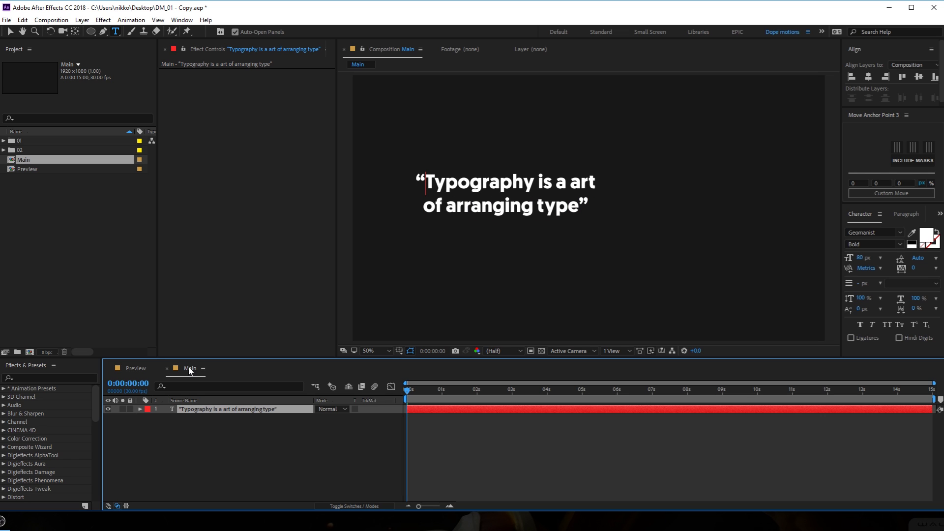
Center the quote text layer horizontally and vertically in the composition.
left_click(7, 31)
left_click(868, 76)
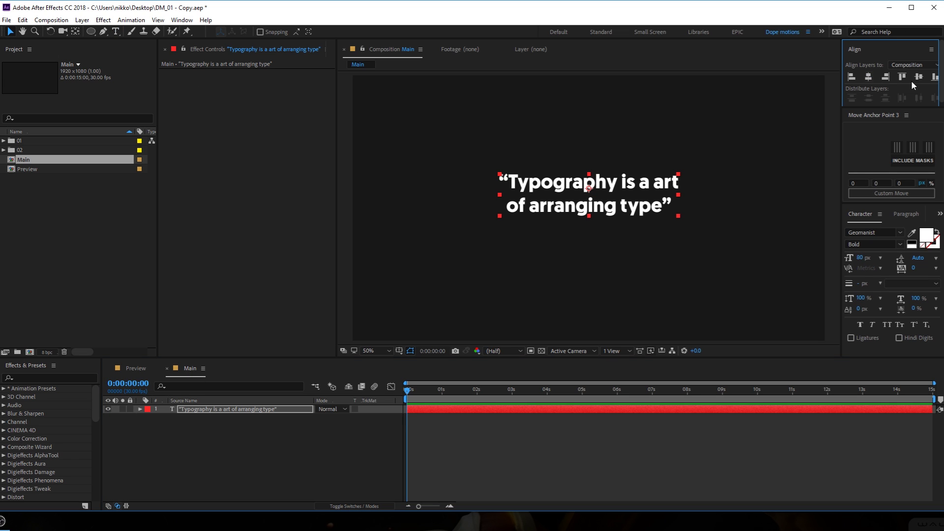
left_click(921, 78)
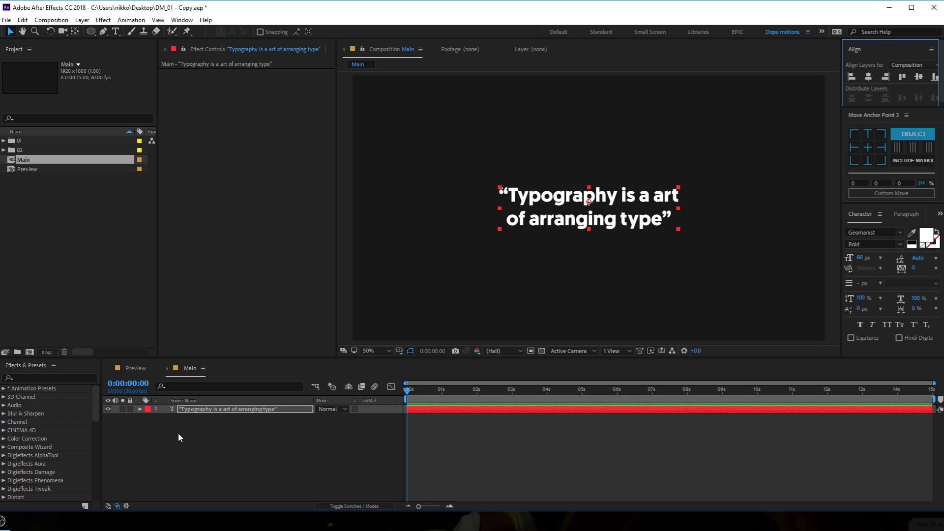
Add a Position animator to the quote text layer and enlarge the timeline area to show its properties.
left_click(116, 417)
left_click(140, 409)
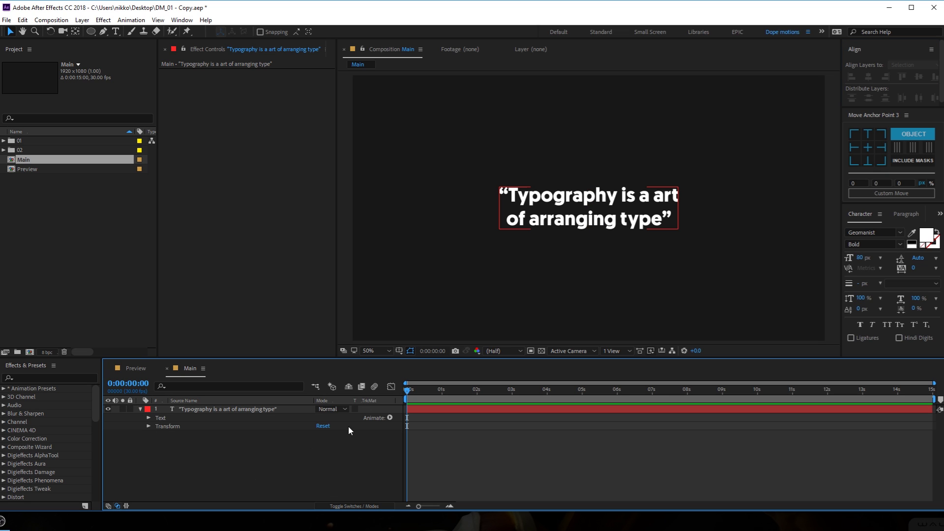
left_click(390, 418)
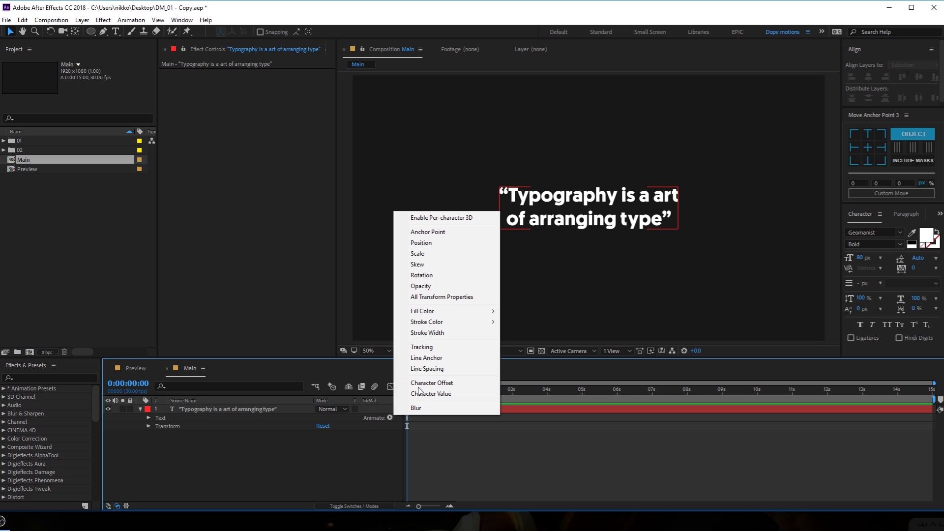
left_click(421, 243)
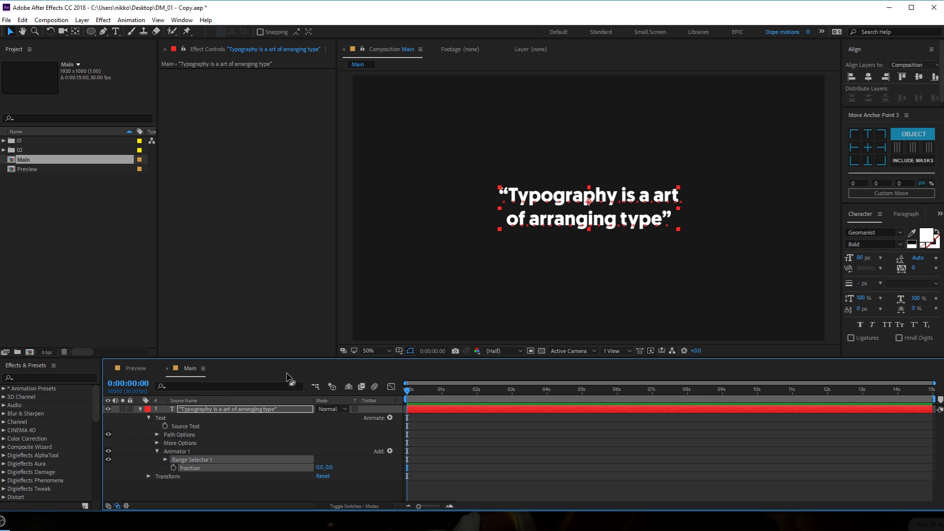
left_click_drag(301, 358, 305, 254)
left_click(224, 388)
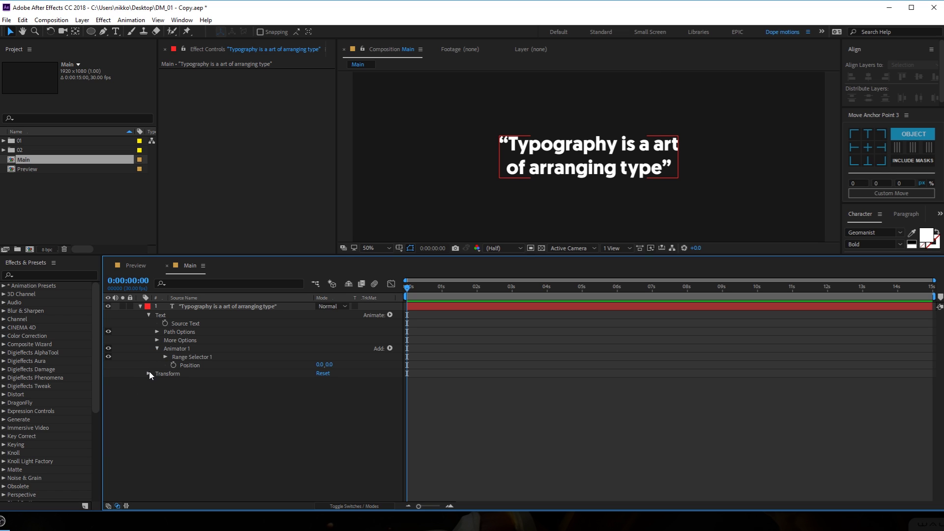
In the animator's advanced range selector options, set Shape to Ramp Up and both Ease High and Ease Low to 100%.
left_click(157, 339)
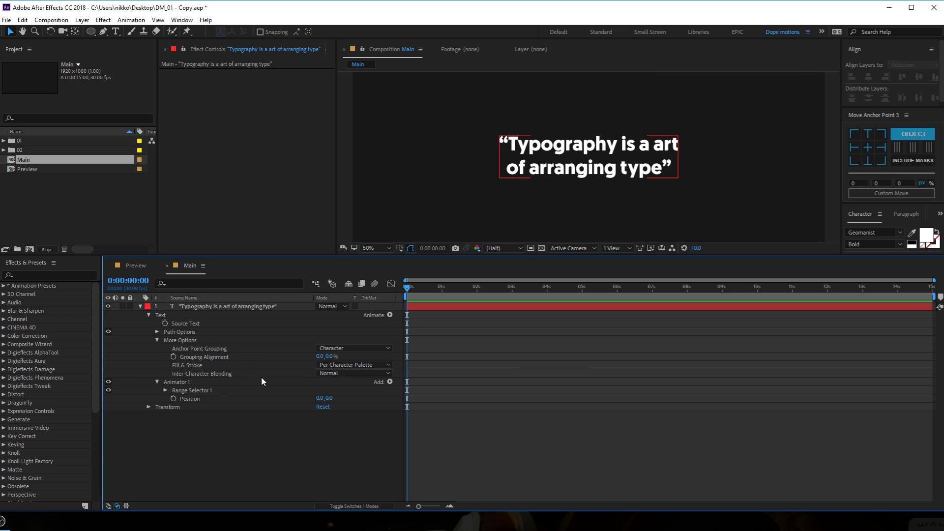
left_click(165, 390)
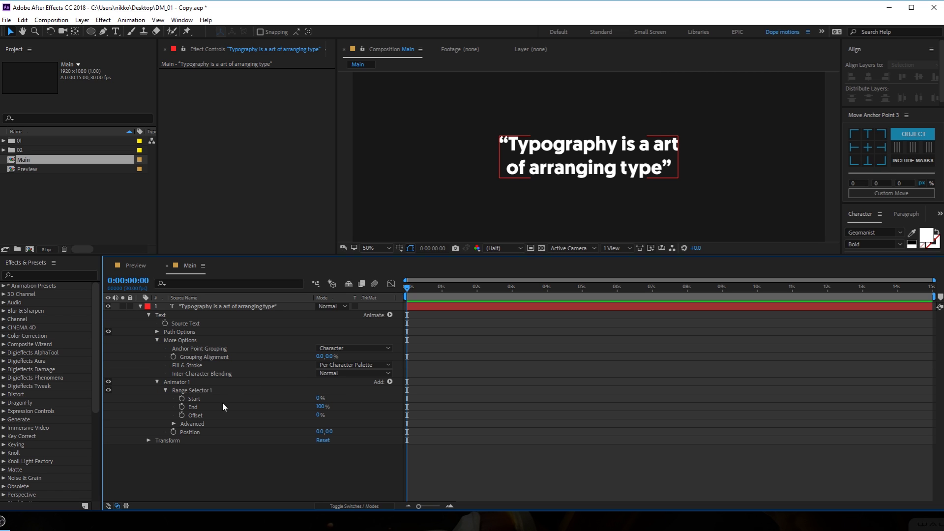
left_click(173, 424)
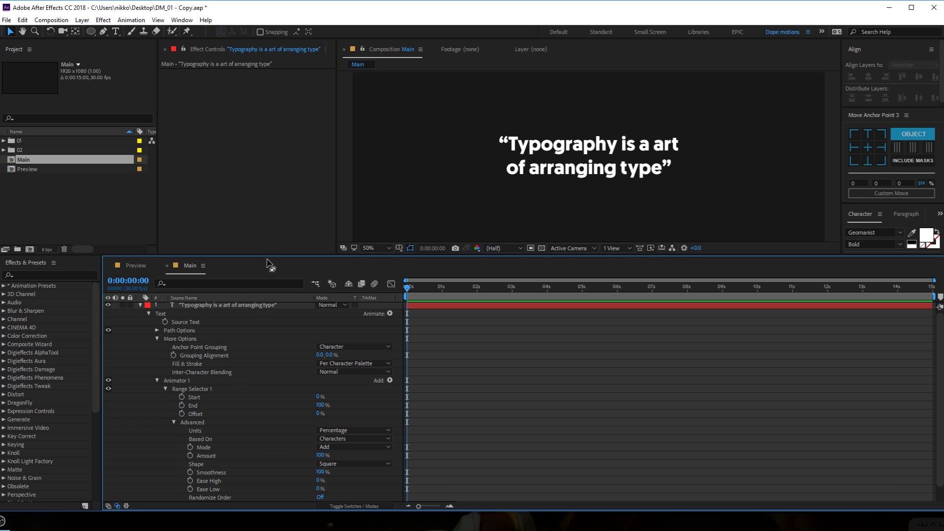
left_click_drag(270, 255, 275, 213)
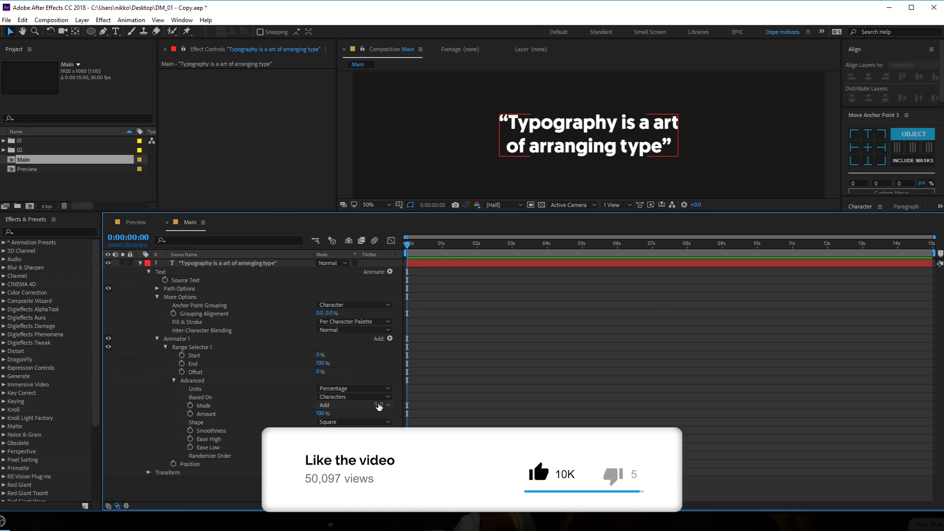
left_click(347, 422)
left_click(352, 444)
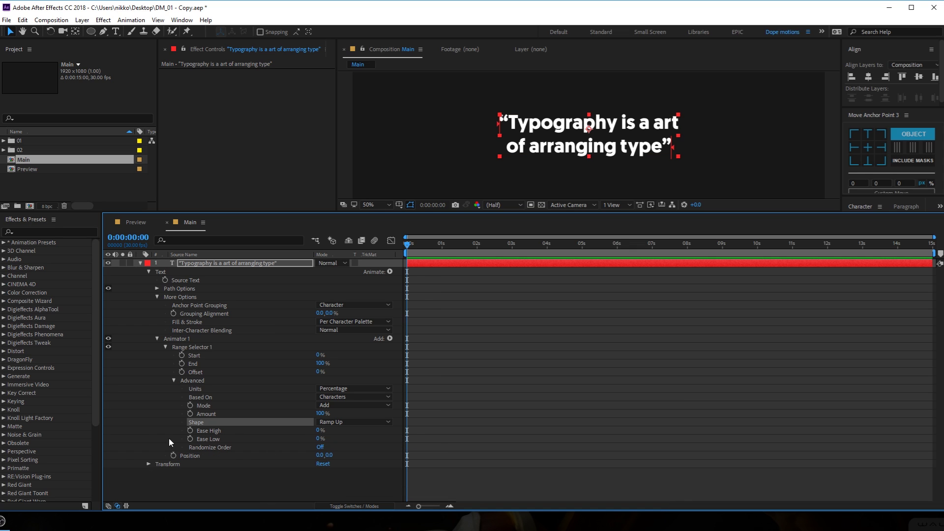
left_click_drag(317, 429, 421, 443)
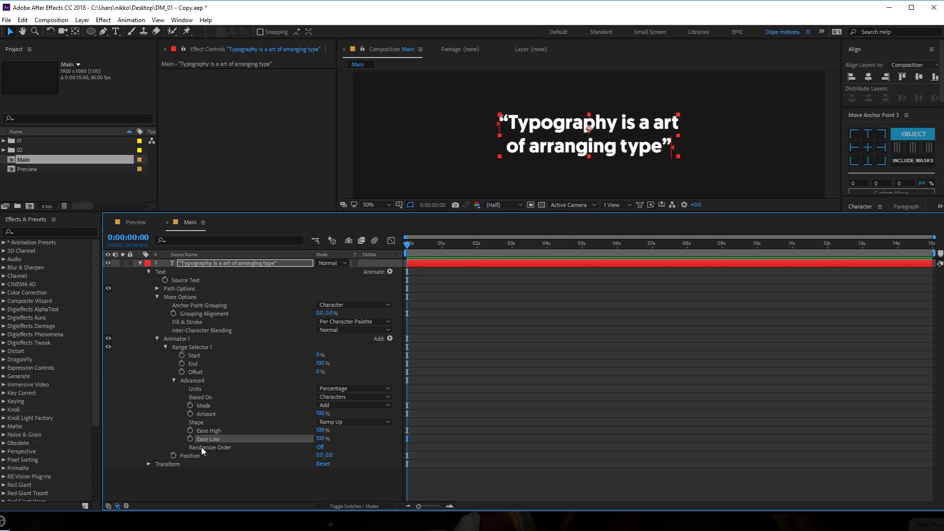
Set the text animator's Position to 0, 200 and base its range selector on Words.
left_click_drag(331, 454, 348, 460)
left_click(330, 455)
type("200")
key("Return")
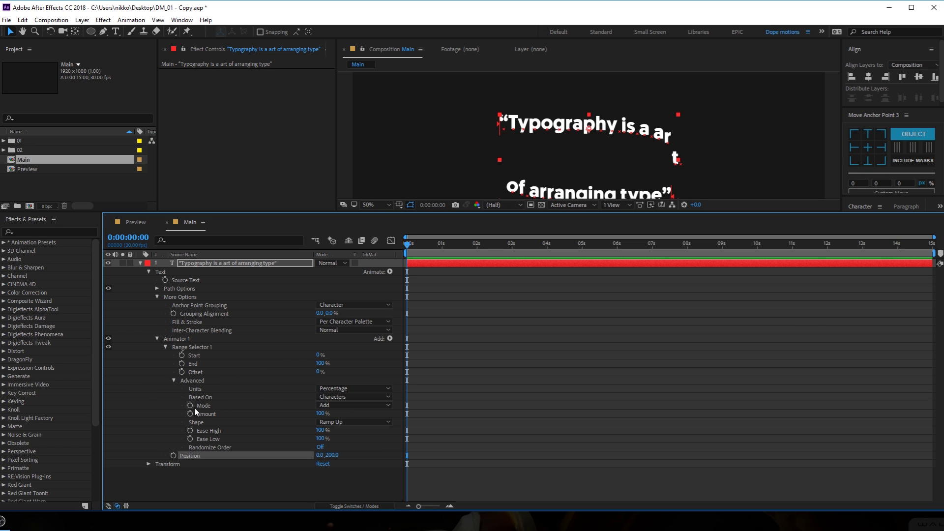
left_click(339, 396)
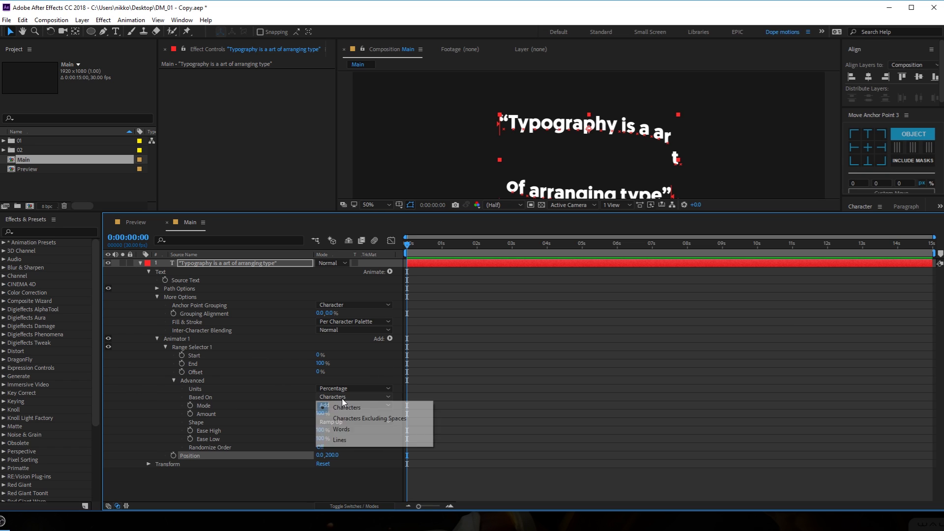
left_click(334, 427)
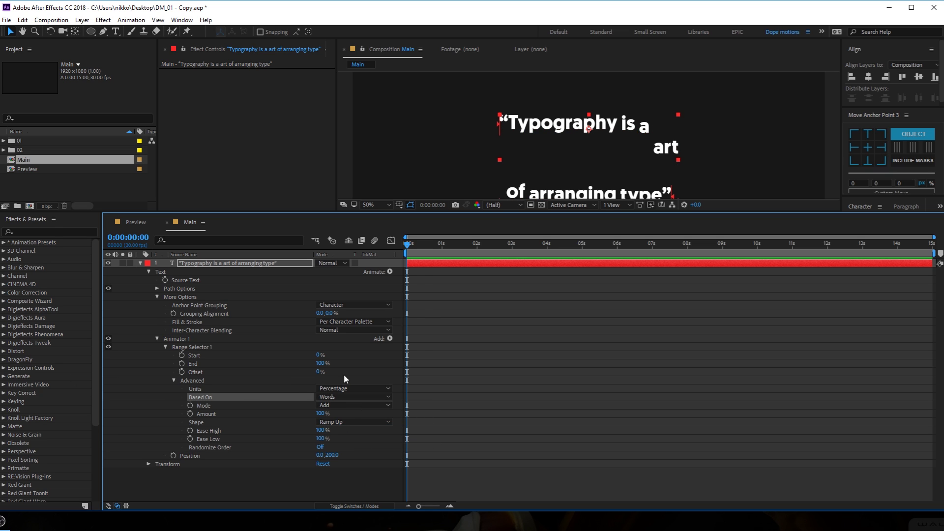
Keyframe the range selector's Offset from -100% at the start to 100% at 1 second, and preview the animation.
left_click_drag(317, 372, 297, 368)
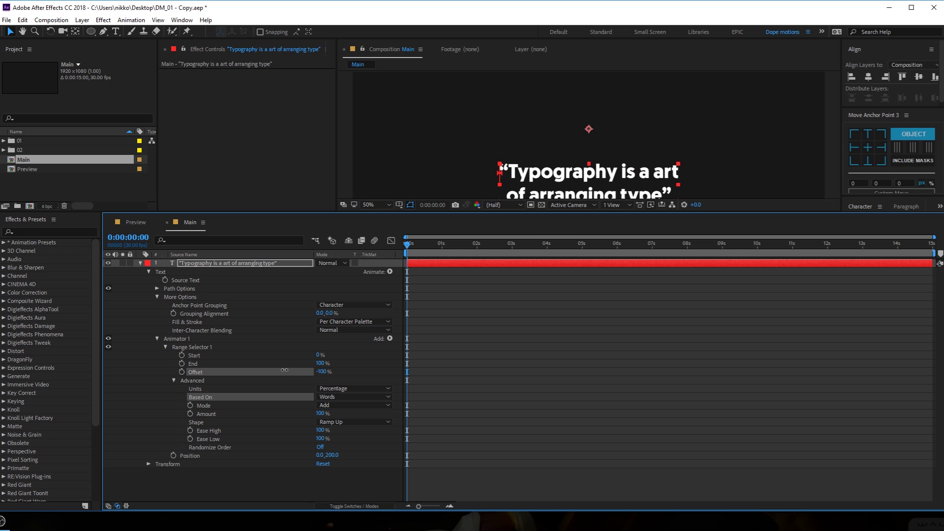
left_click(181, 371)
left_click_drag(429, 242, 441, 248)
left_click_drag(321, 373, 383, 379)
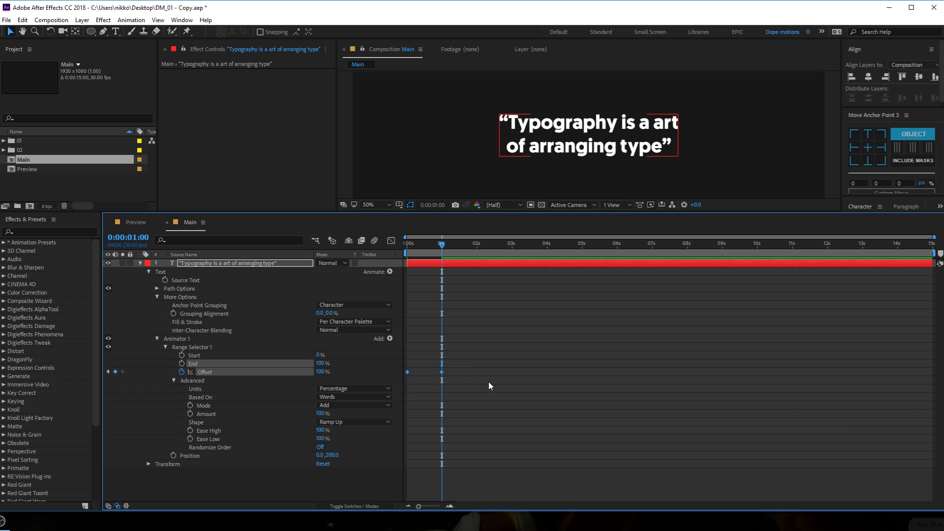
left_click(488, 381)
left_click(410, 242)
key("space")
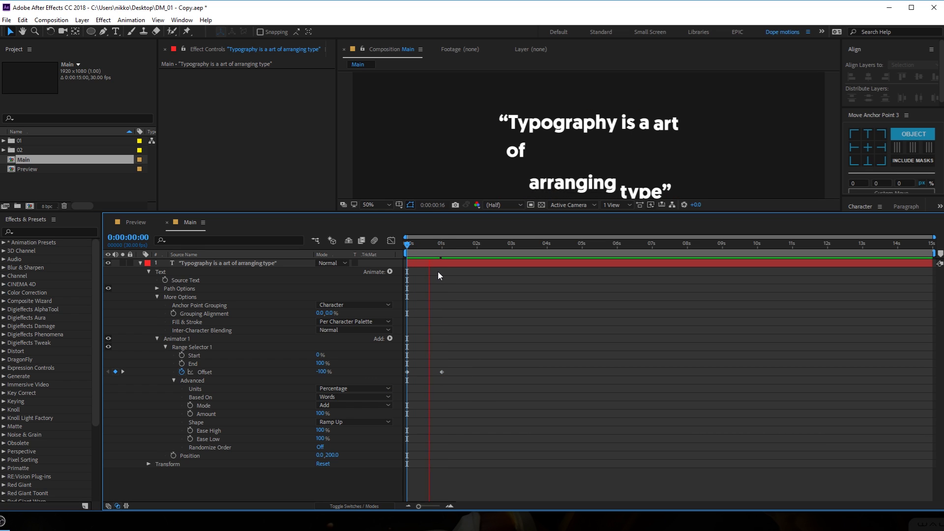
key("space")
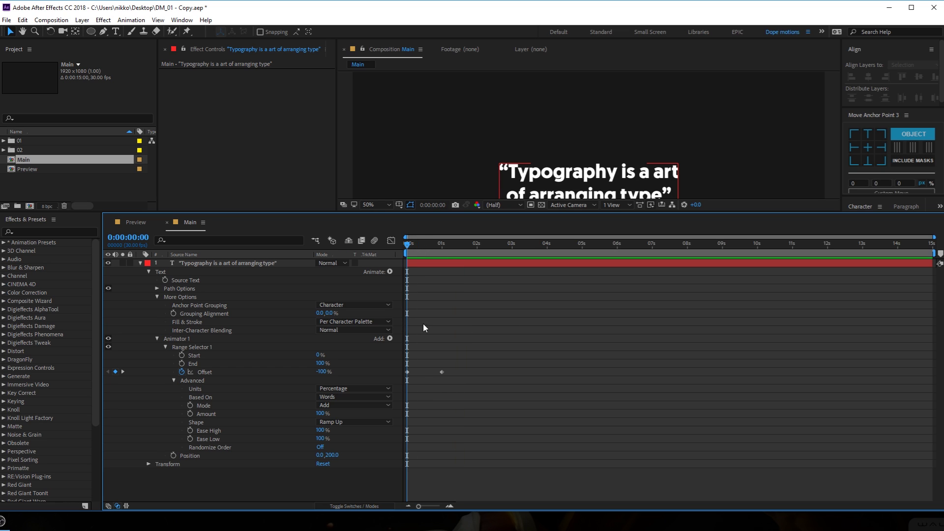
Try Easy Ease on both Offset keyframes and preview the word animation.
left_click_drag(461, 363, 375, 379)
key("F9")
key("space")
key("space")
Set the range selector's Ease Low to 80% and preview the animation.
left_click(485, 349)
type("80")
key("Return")
key("space")
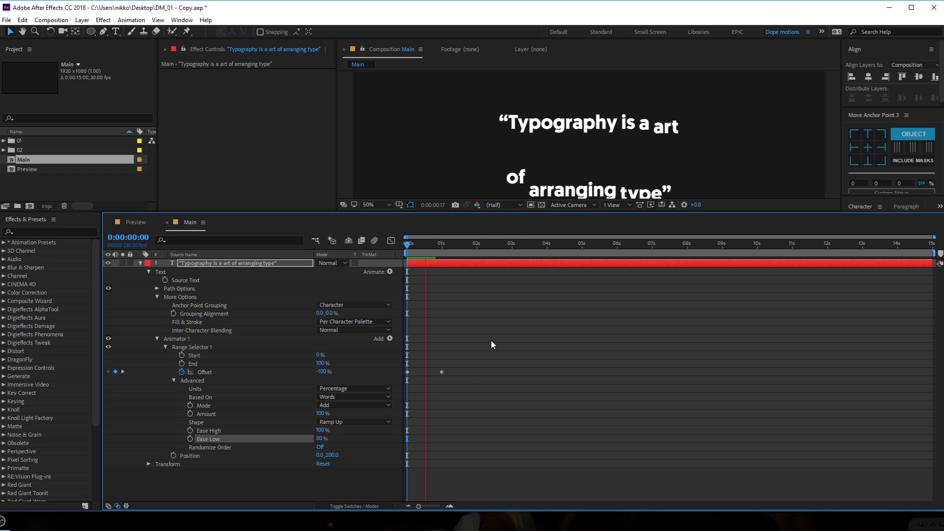
Set the range selector's Ease Low to 90% and play the animation again.
left_click(319, 438)
key("Return")
key("space")
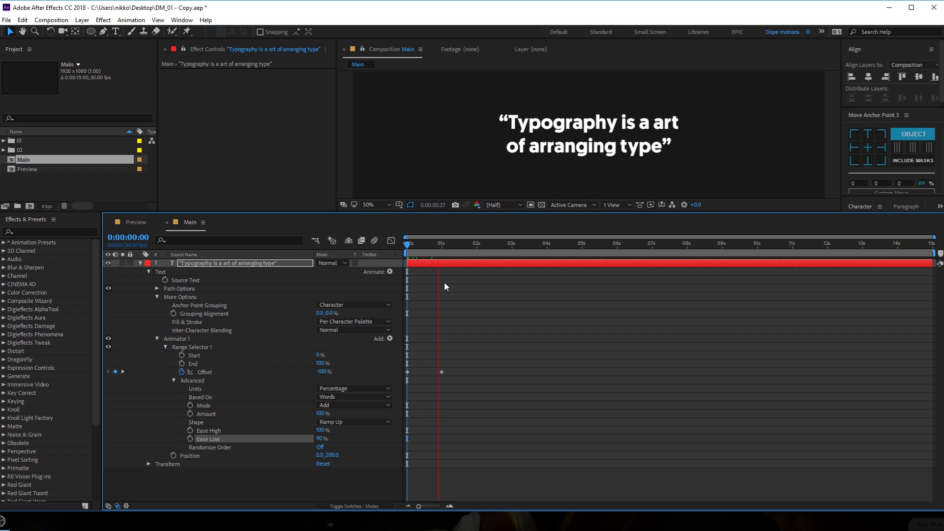
Move the second Offset keyframe to the 2-second mark to slow down the word animation.
left_click(429, 242)
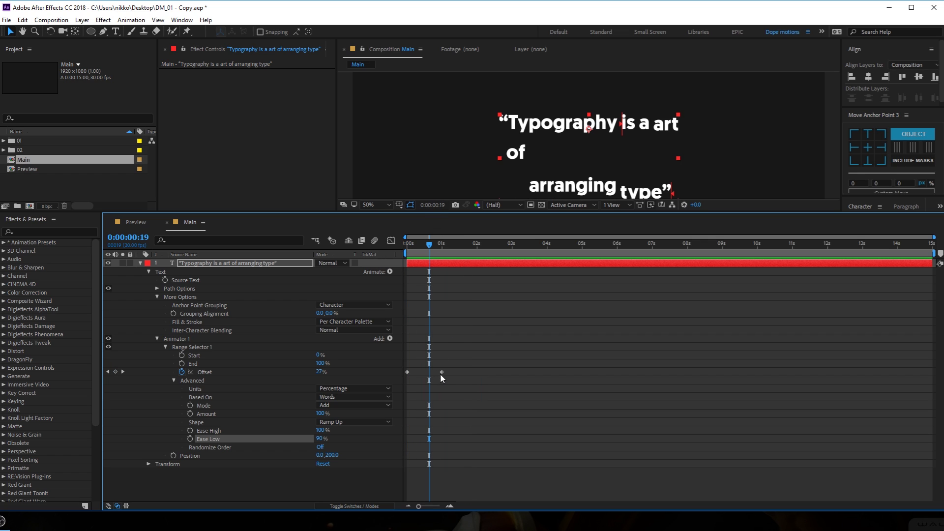
left_click(475, 244)
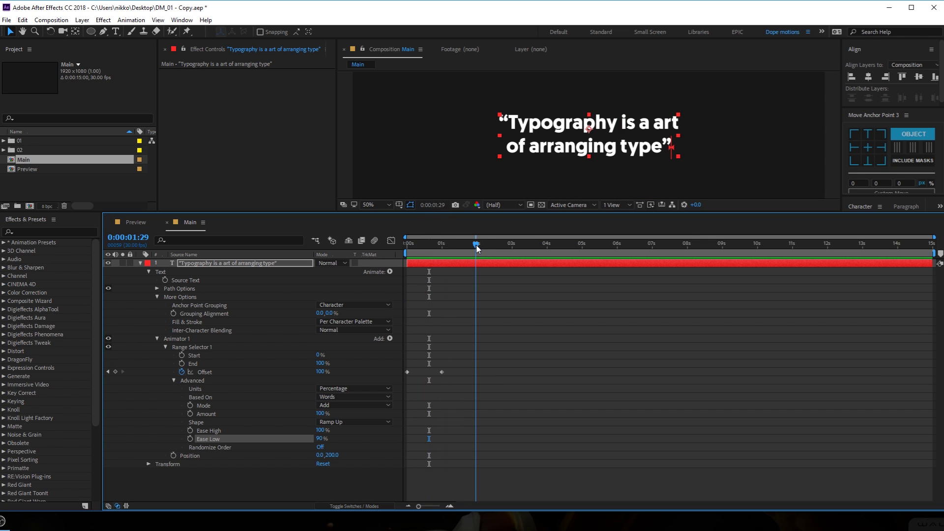
left_click(477, 244)
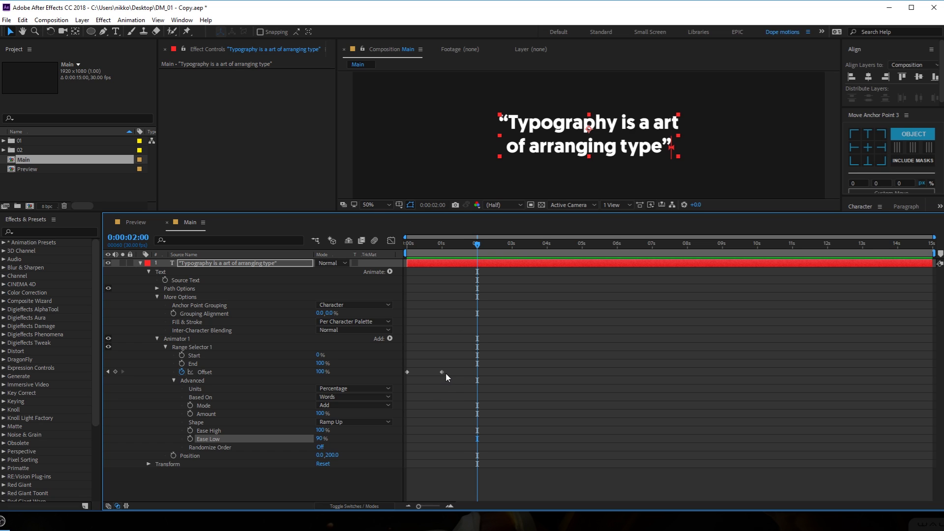
left_click_drag(442, 372, 477, 372)
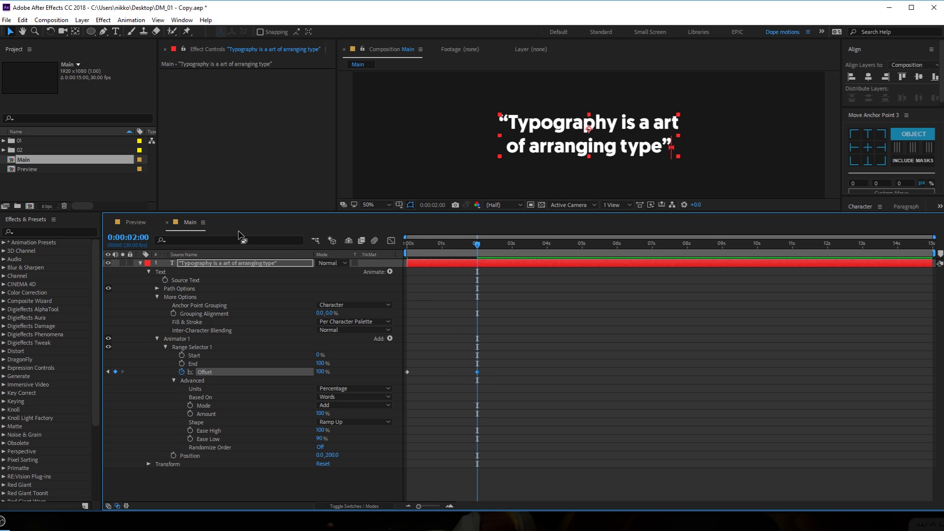
Pre-compose the quote text layer as Text_01, moving all attributes into the new composition.
left_click(199, 263)
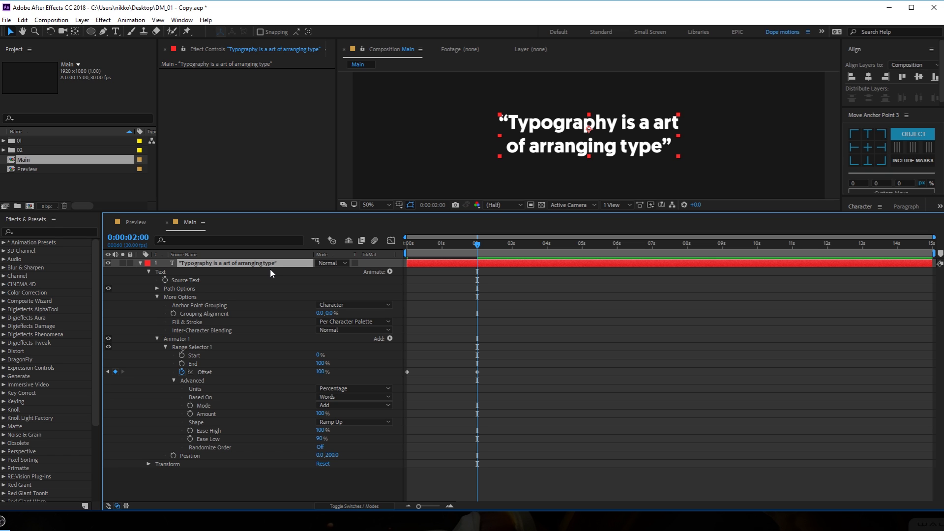
key("ctrl+shift+c")
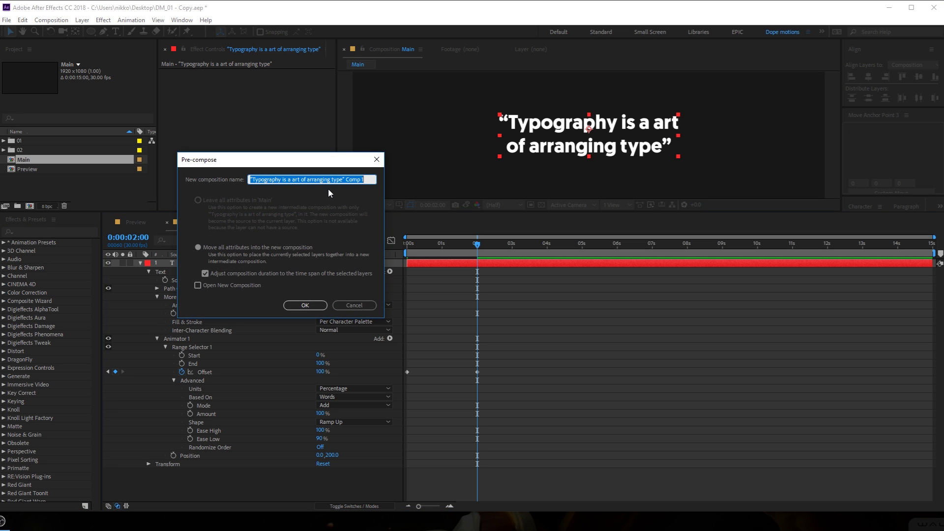
type("Text_01")
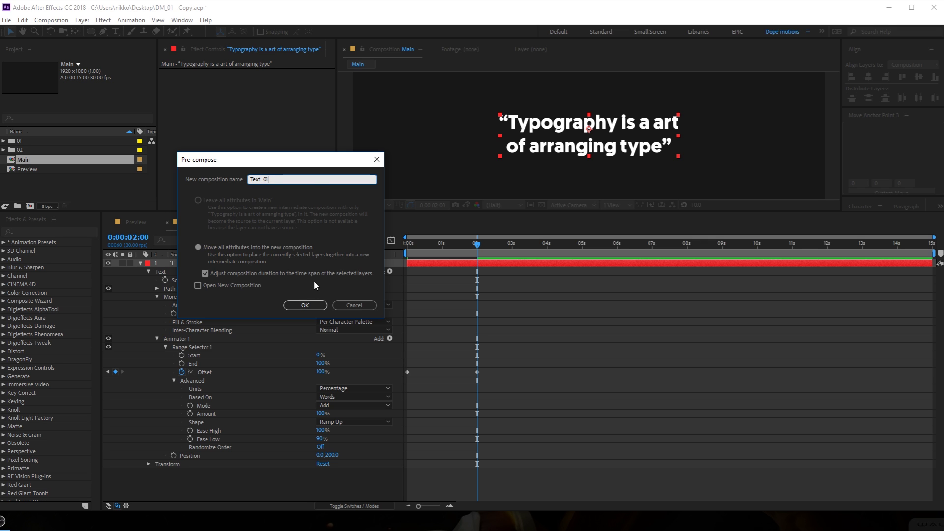
left_click(304, 305)
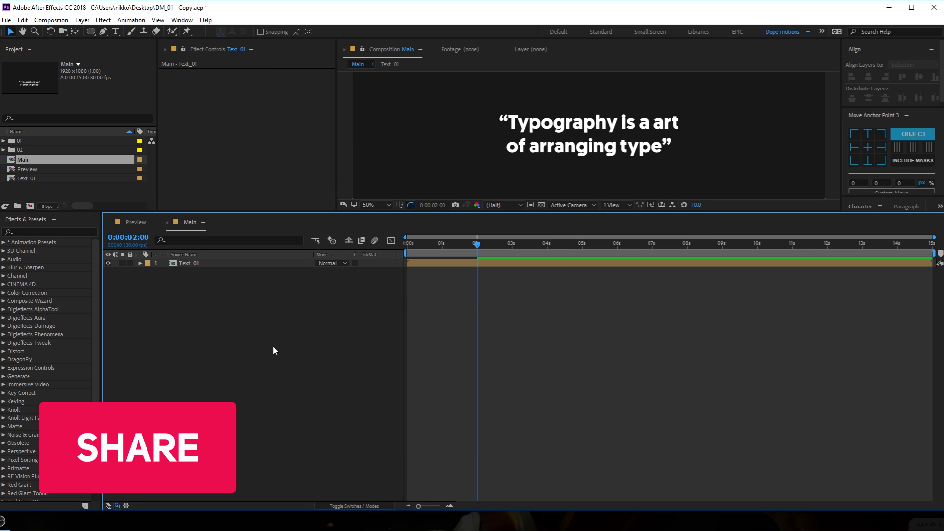
Open the Text_01 composition and enlarge the preview area above the timeline.
double_click(198, 264)
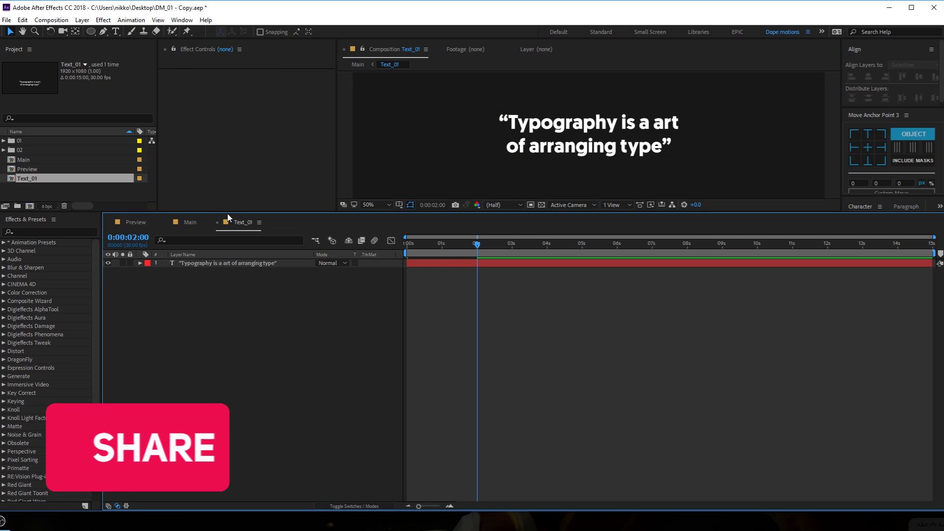
left_click_drag(225, 212, 221, 345)
left_click(311, 395)
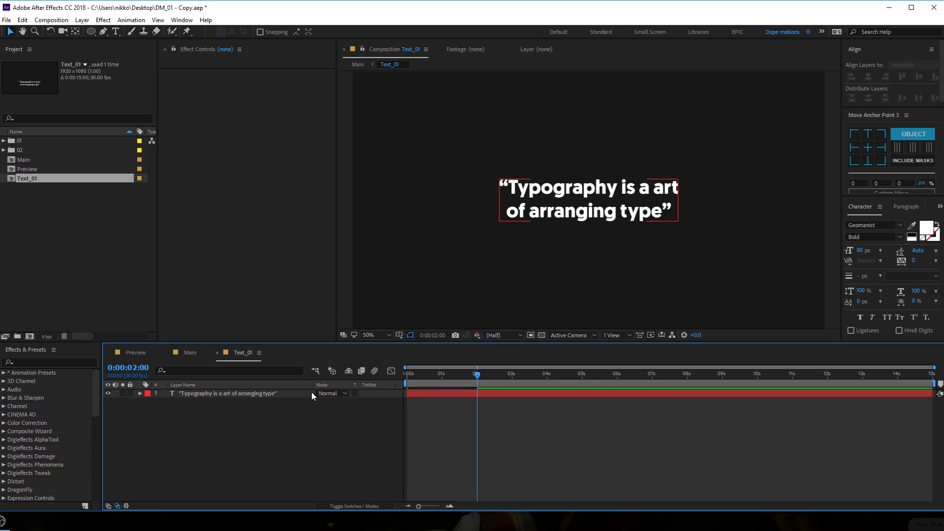
Set the Text_01 composition's height to 200 px in its composition settings.
key("ctrl+k")
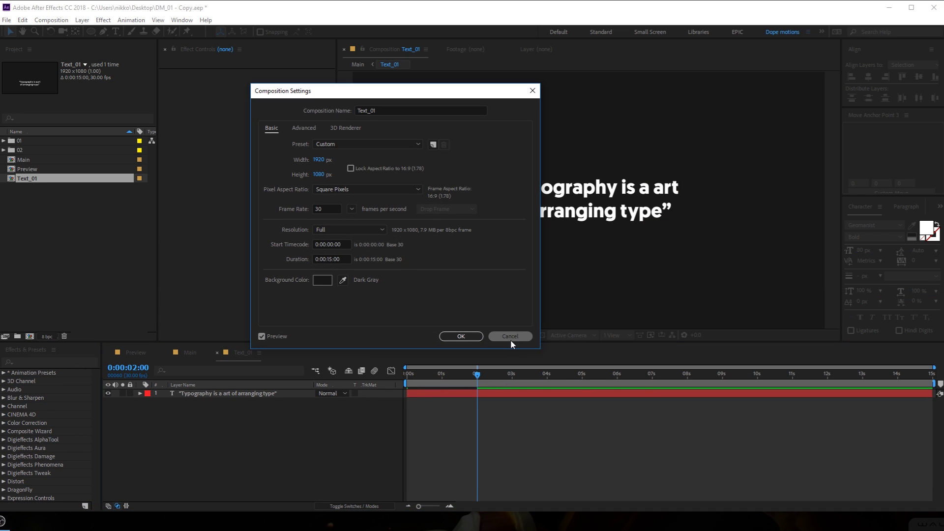
left_click(510, 339)
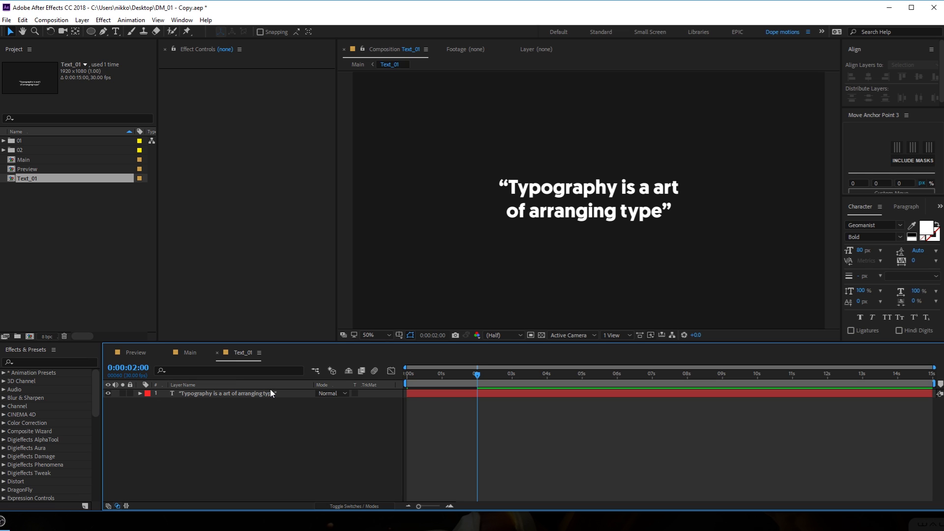
key("ctrl+k")
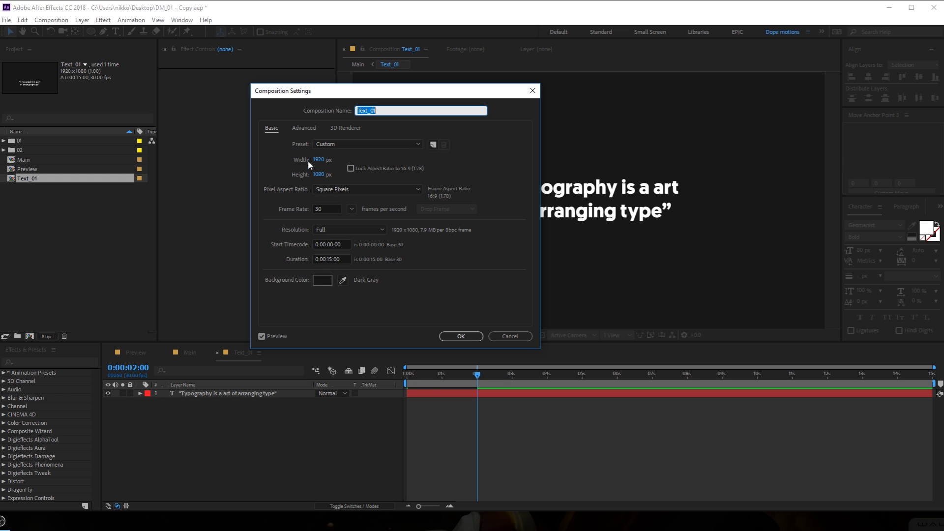
left_click(318, 175)
type("200")
key("Return")
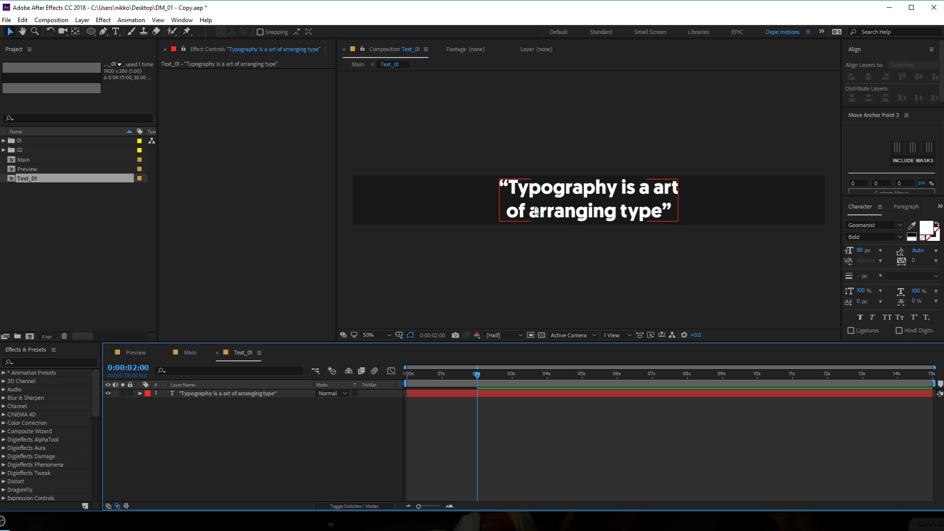
Set the Text_01 composition's height to 300 px.
key("ctrl+k")
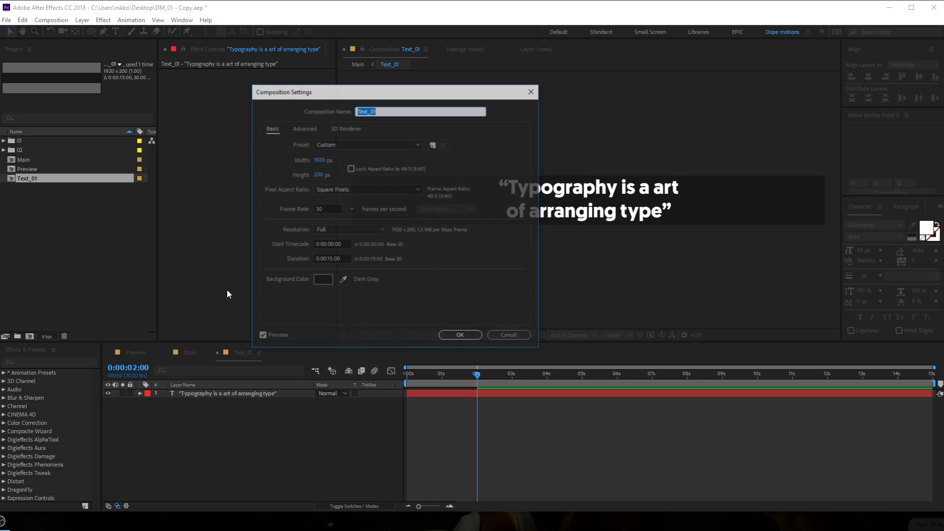
left_click(318, 176)
type("300")
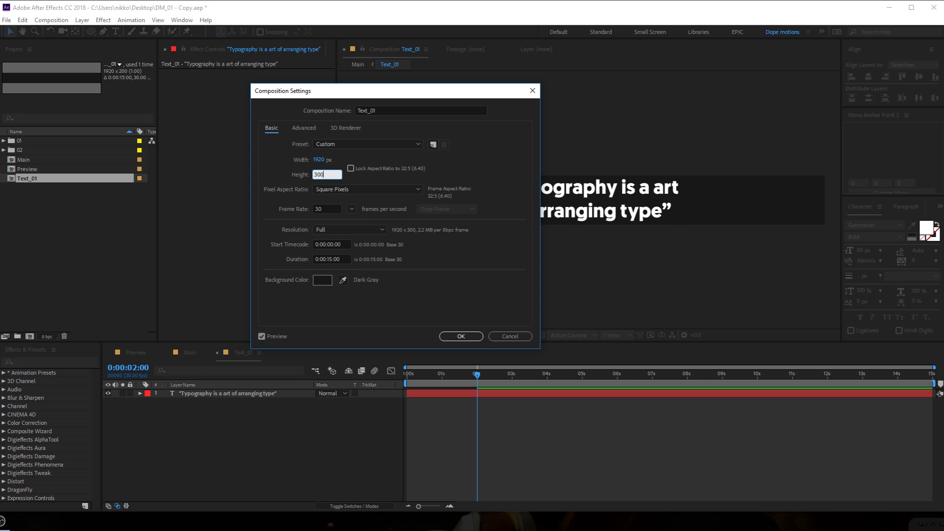
key("Return")
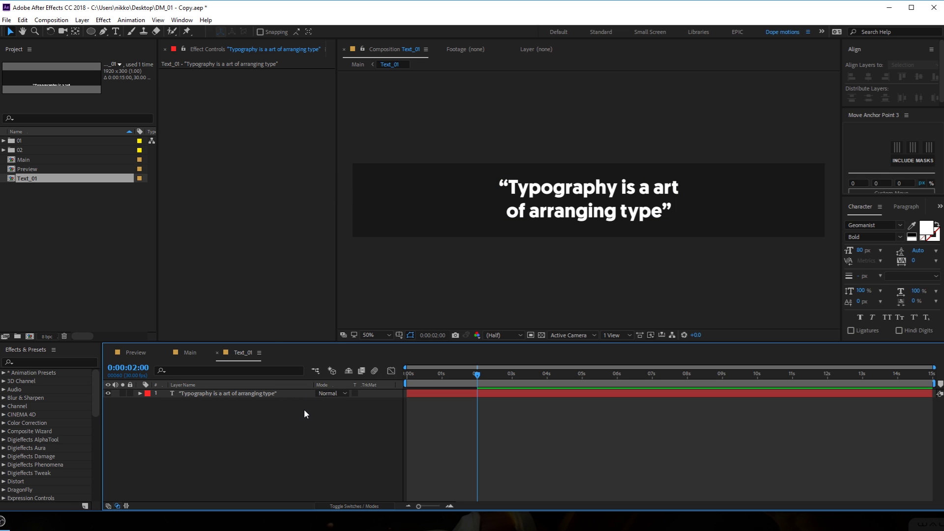
Create a solid layer named BG and place it below the quote text layer.
key("ctrl+y")
type("BG")
left_click(501, 301)
left_click_drag(175, 394, 177, 433)
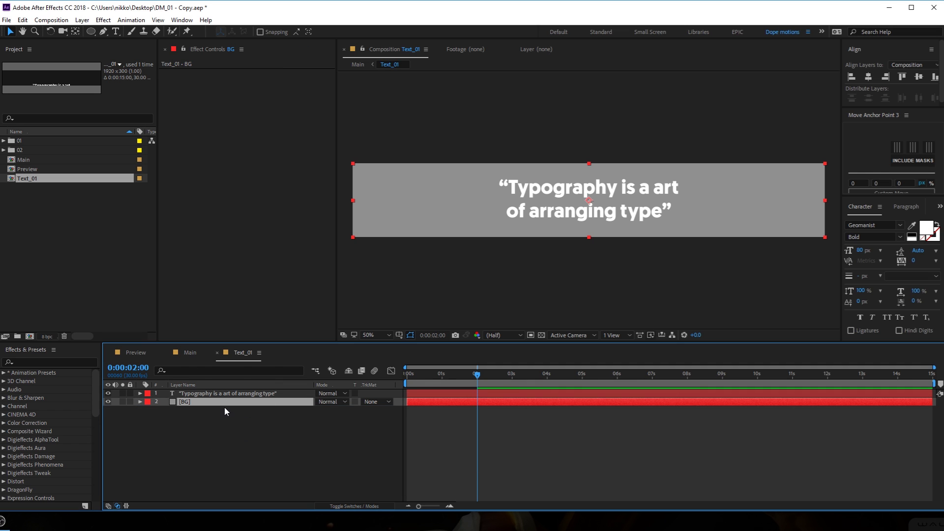
Find the Gradient Ramp effect by searching for "ramp" and apply it to the BG solid.
key("ctrl+space")
type("ra,")
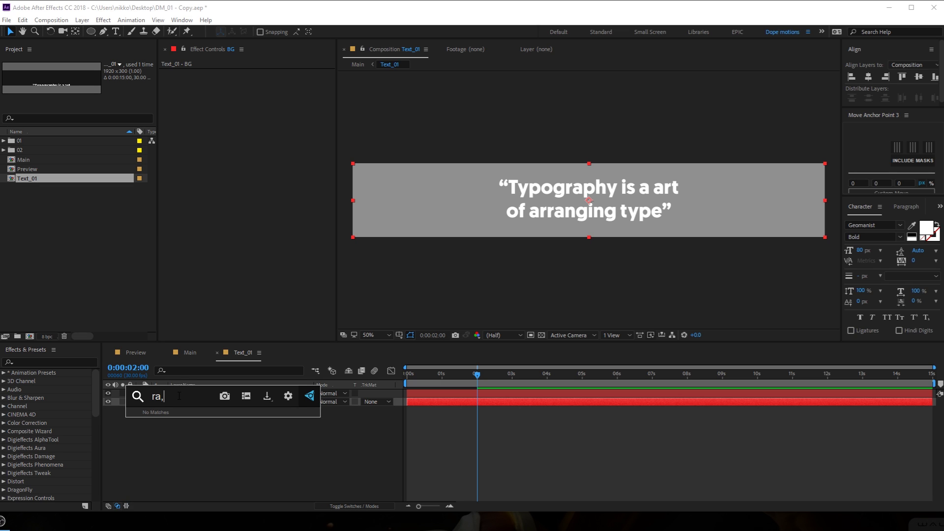
key("BackSpace")
type("mp")
left_click(175, 424)
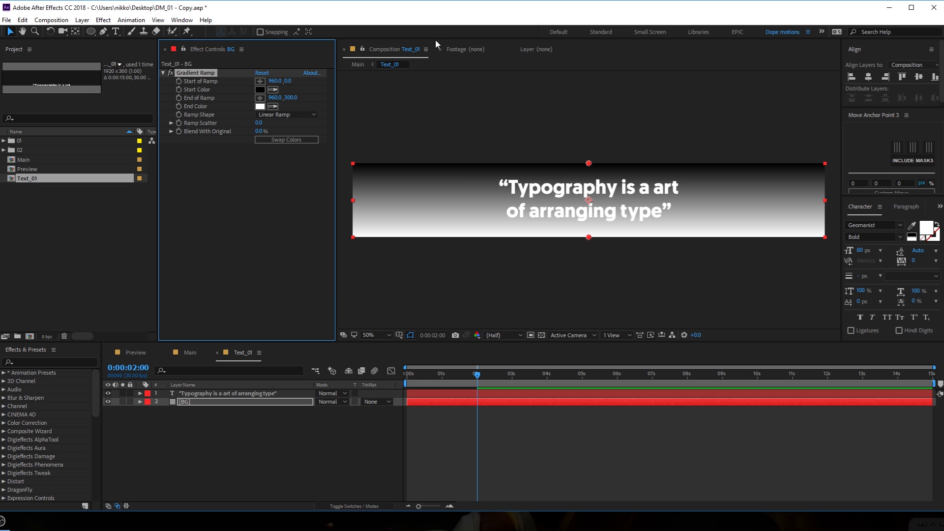
Set the Gradient Ramp's start color to a light red and its end color to a light orange.
left_click(260, 89)
left_click_drag(214, 168, 194, 154)
left_click(320, 164)
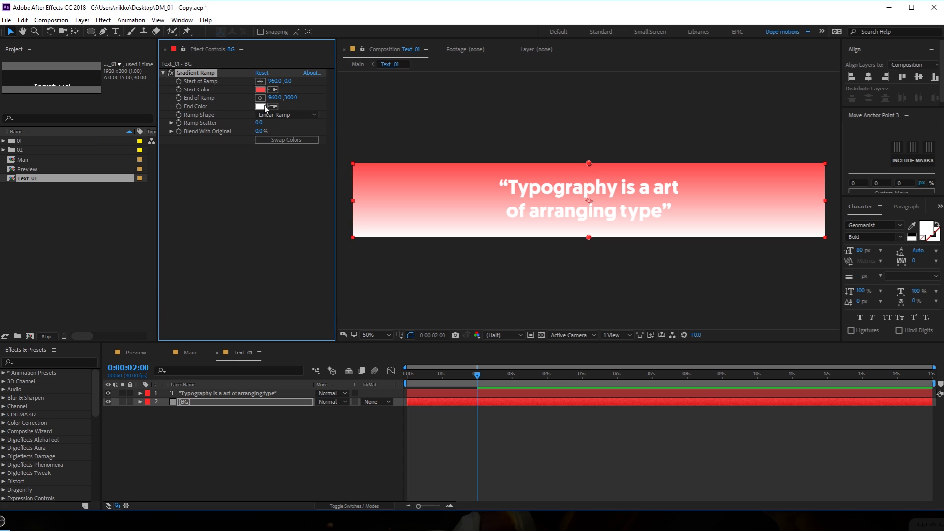
left_click(260, 106)
left_click(240, 279)
left_click_drag(240, 282, 240, 276)
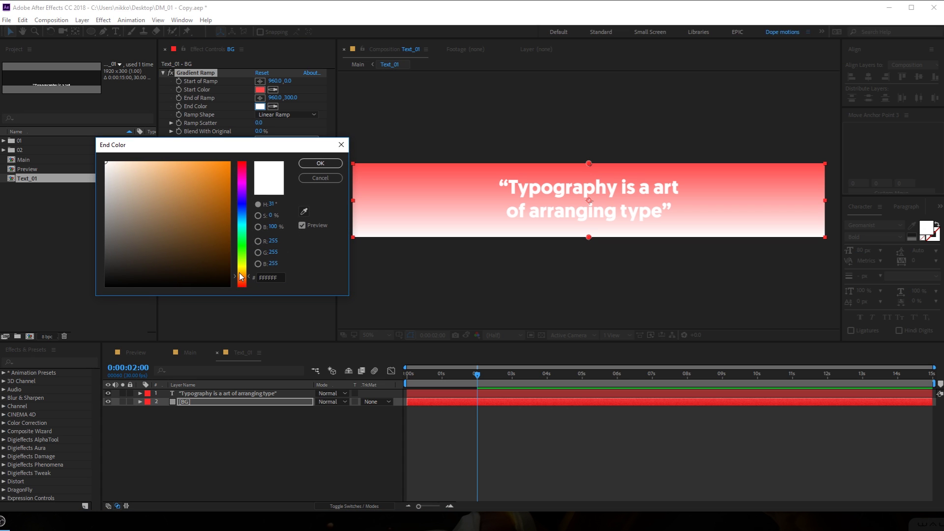
left_click_drag(206, 181, 204, 147)
left_click(334, 163)
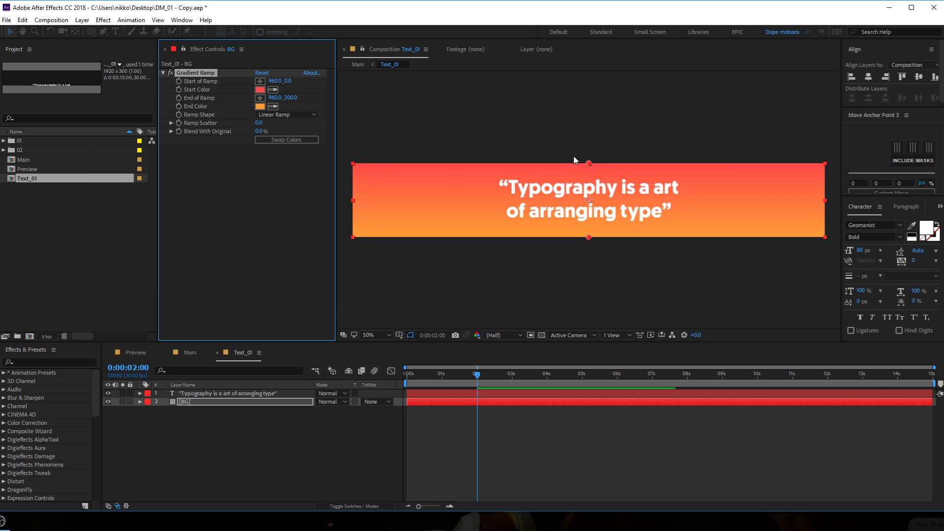
Angle the gradient by placing the start of the ramp at about 378, 0 and its end at about 1556, 326.
left_click_drag(589, 163, 476, 162)
left_click_drag(589, 237, 733, 243)
left_click_drag(475, 162, 445, 163)
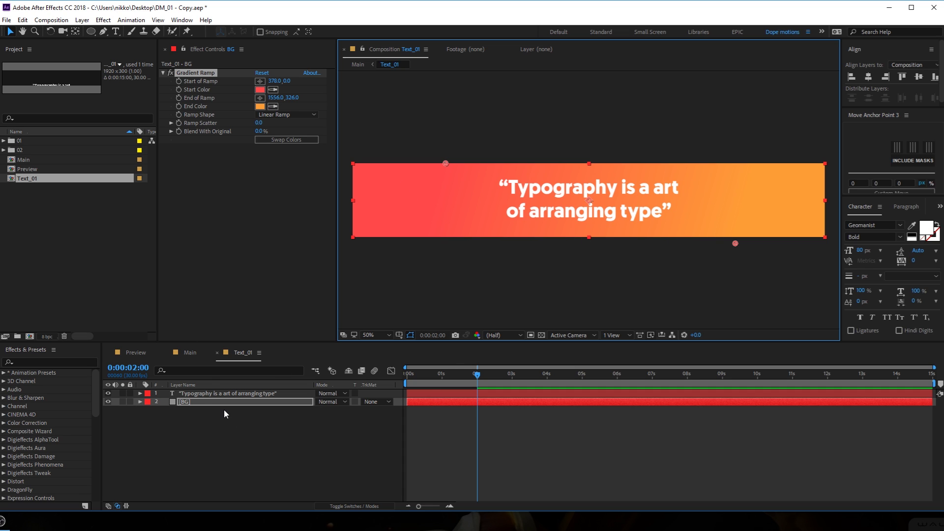
Set the BG layer's horizontal scale to 50% while keeping its height at 100%, and check it in the Main composition.
left_click(185, 402)
key("s")
left_click_drag(329, 408, 305, 421)
left_click(331, 410)
type("50")
key("Return")
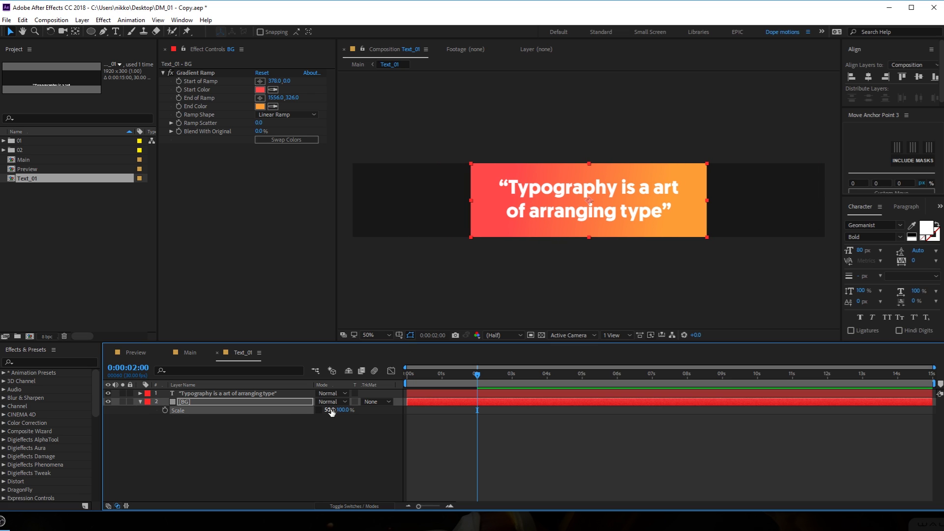
left_click(329, 456)
left_click(190, 353)
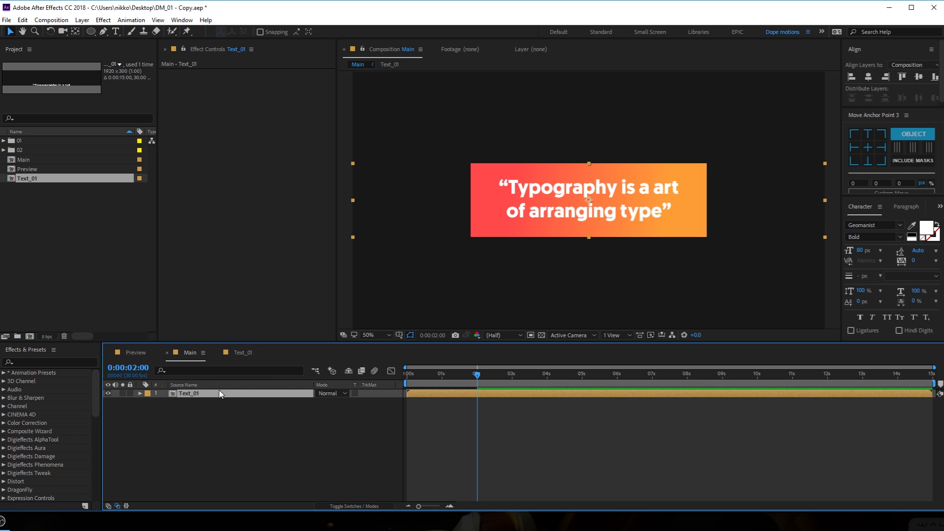
Reduce the BG layer's vertical scale to about 79% in the Text_01 composition.
left_click(248, 355)
left_click_drag(345, 410, 328, 411)
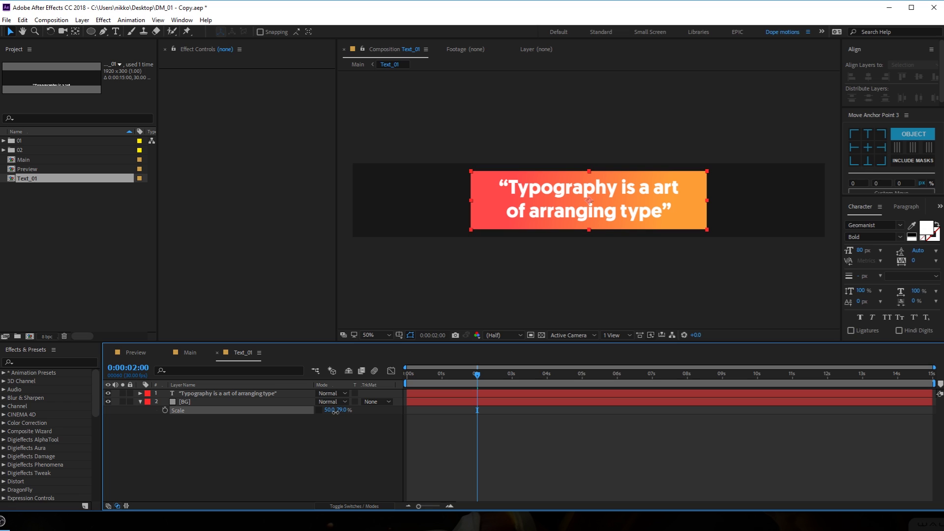
left_click(278, 449)
Return to the Main composition and select the Text_01 layer.
left_click(190, 352)
left_click(261, 459)
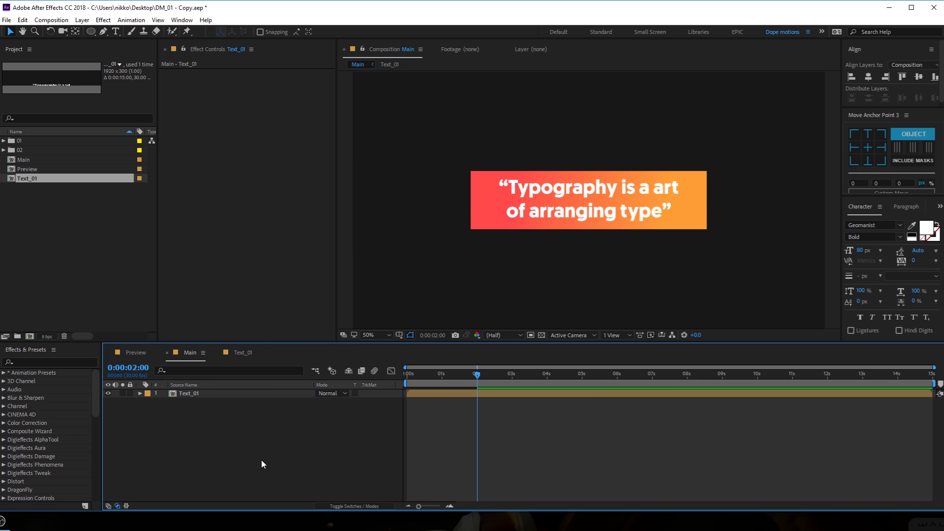
left_click(190, 395)
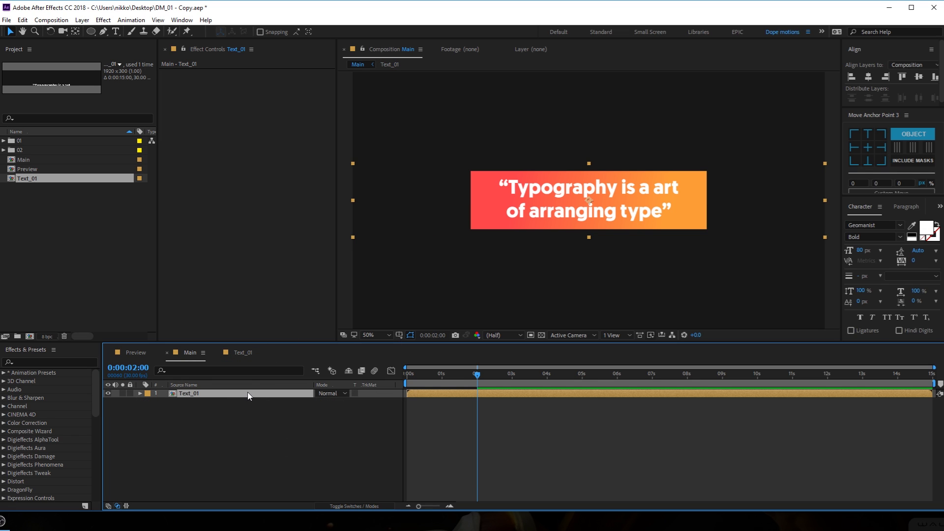
Apply a Transform effect to the Text_01 layer in the Main composition and set its Skew to -8.
key("ctrl+space")
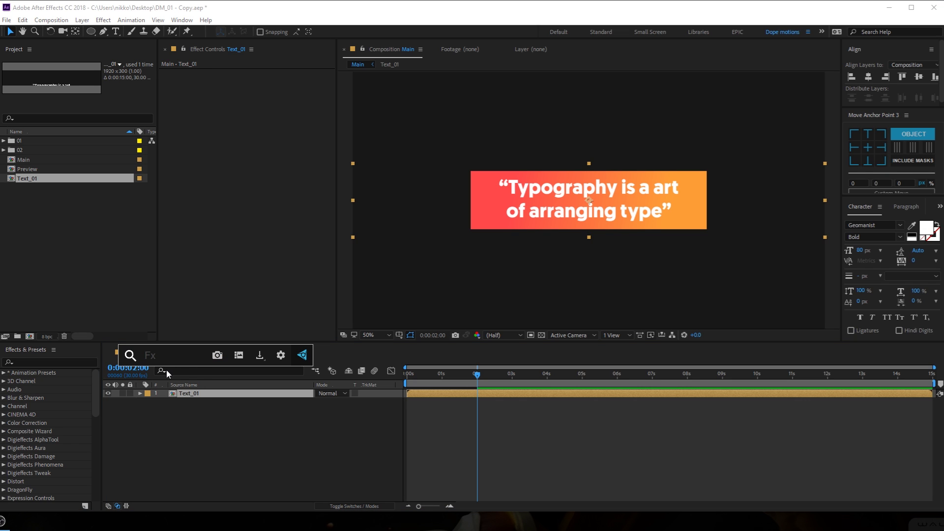
type("tra")
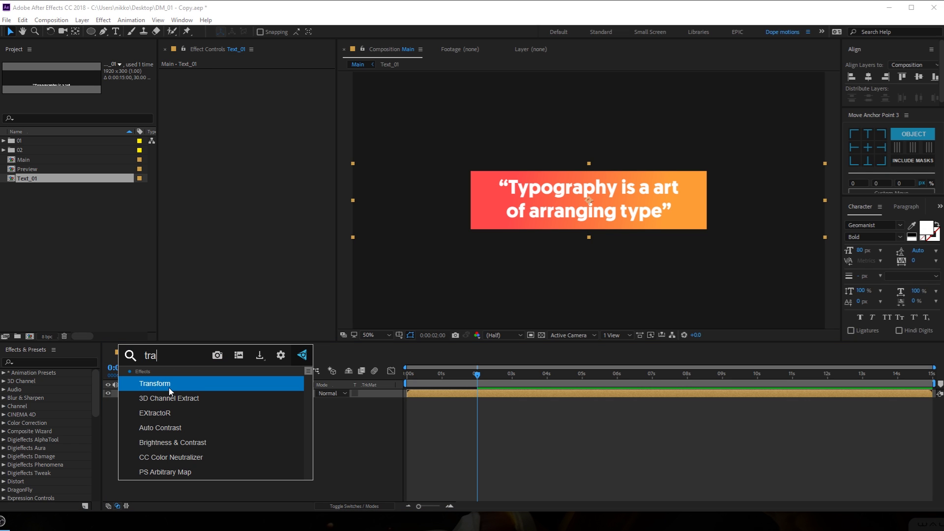
key("Return")
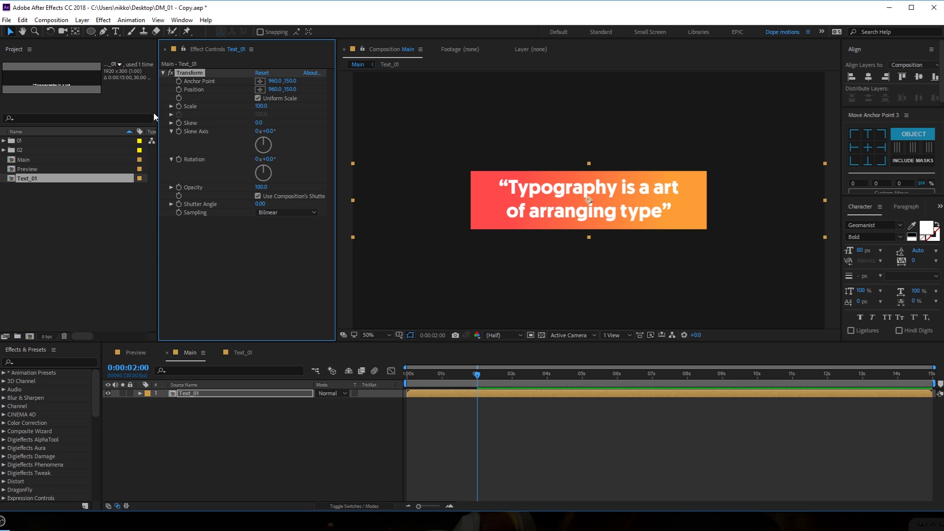
left_click(258, 123)
key("Return")
left_click(259, 123)
type("-8")
key("Return")
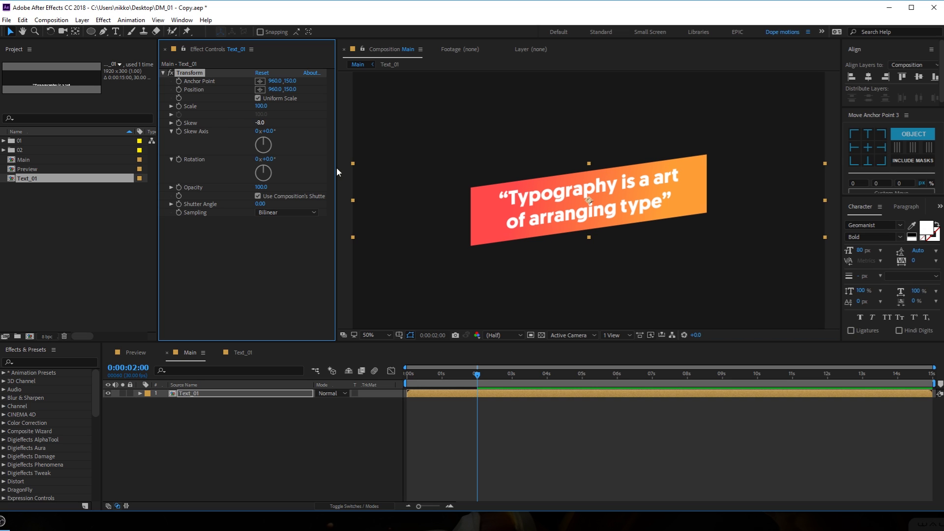
Reduce the Text_01 composition's height to 236 px so its frame fits the gradient box.
mouse_move(439, 372)
left_mouse_down()
mouse_move(407, 371)
mouse_move(484, 370)
mouse_move(424, 370)
left_mouse_up()
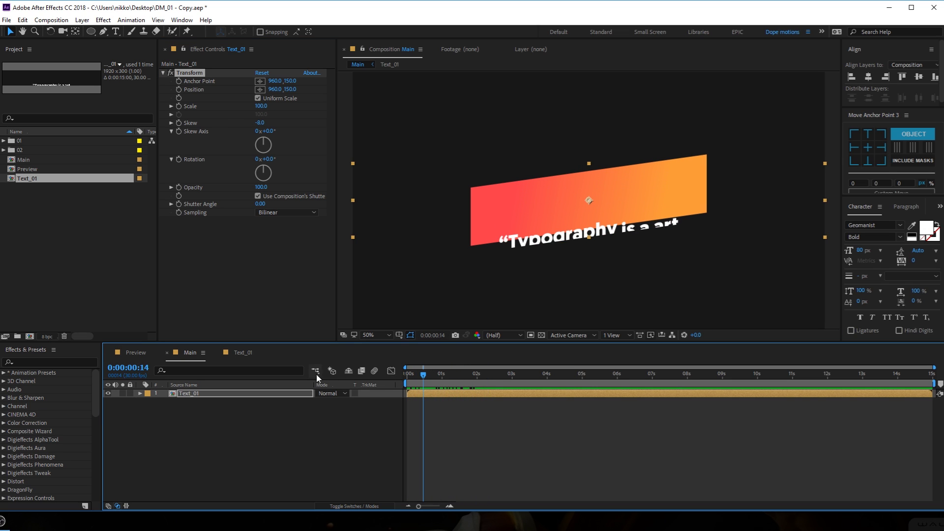
left_click(248, 353)
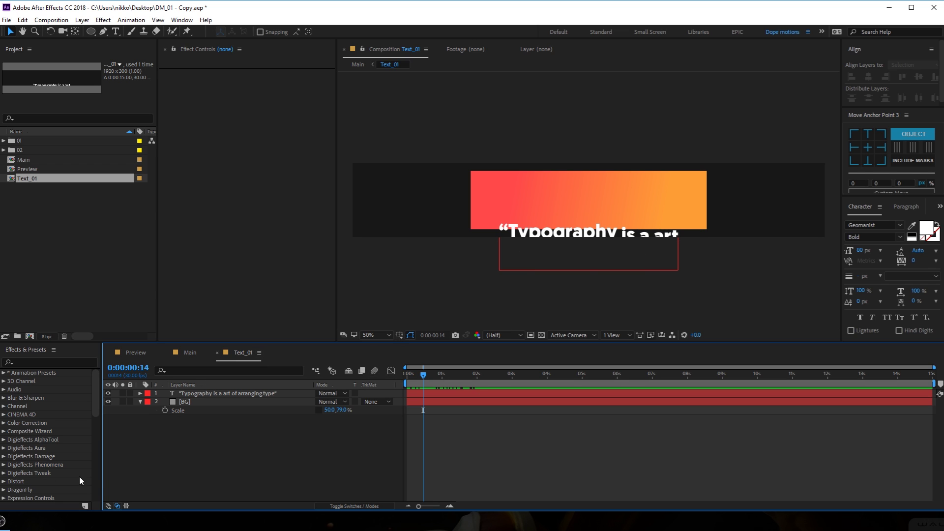
key("ctrl+k")
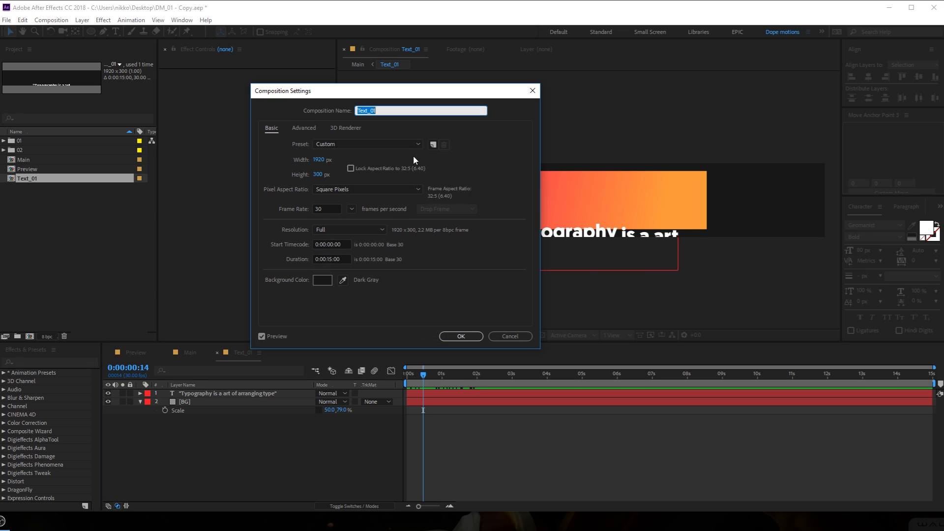
left_click_drag(348, 94, 264, 93)
mouse_move(235, 176)
left_mouse_down()
mouse_move(188, 176)
mouse_move(214, 185)
mouse_move(249, 178)
left_mouse_up()
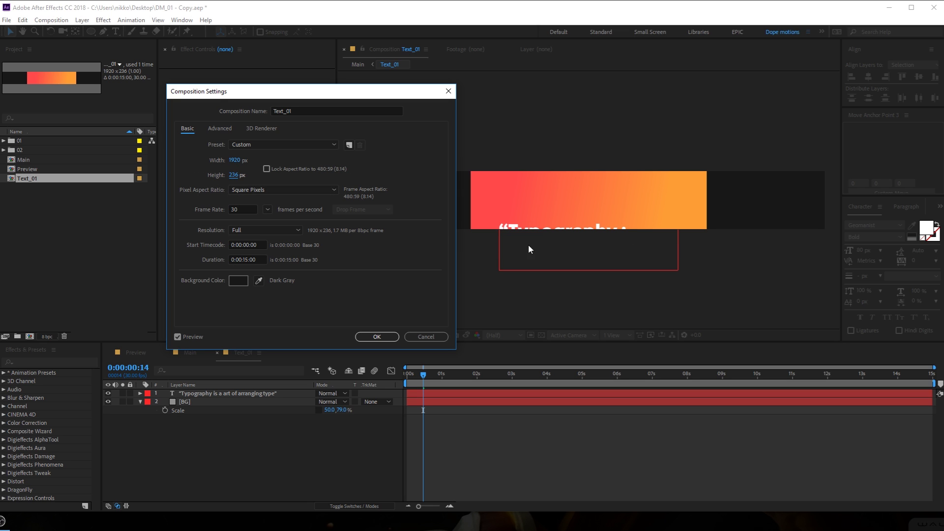
left_click(381, 340)
Set the text animator's vertical Position to 211 so the words start fully below the Text_01 frame.
key("Home")
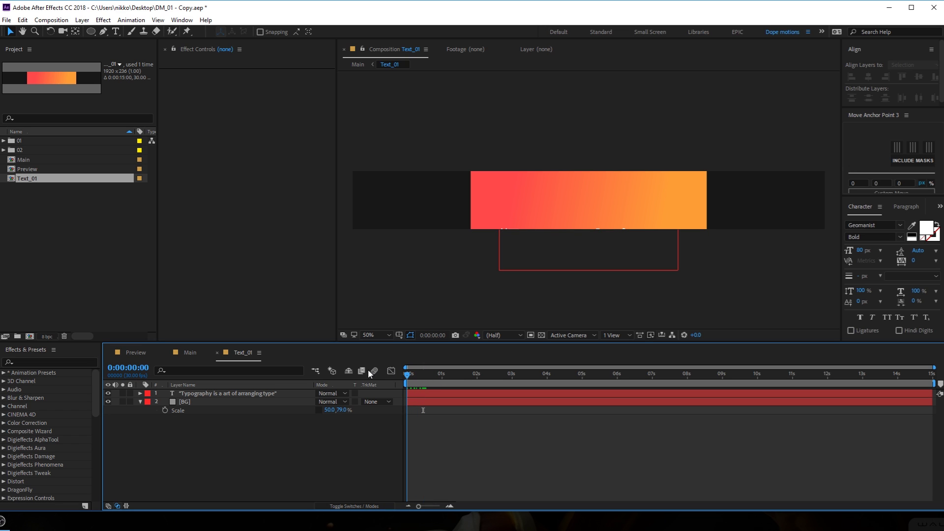
scroll(547, 230, "up", 2)
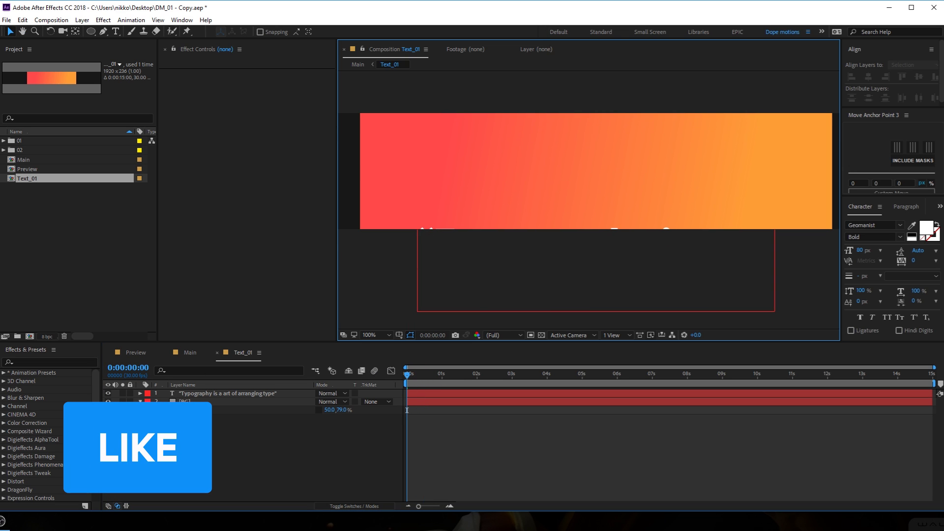
left_click(281, 391)
key("u")
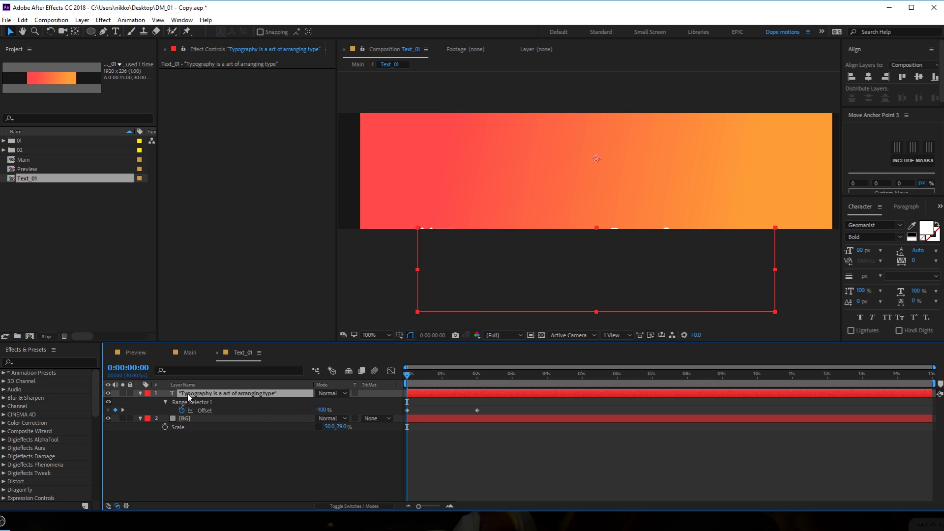
key("u")
key("u")
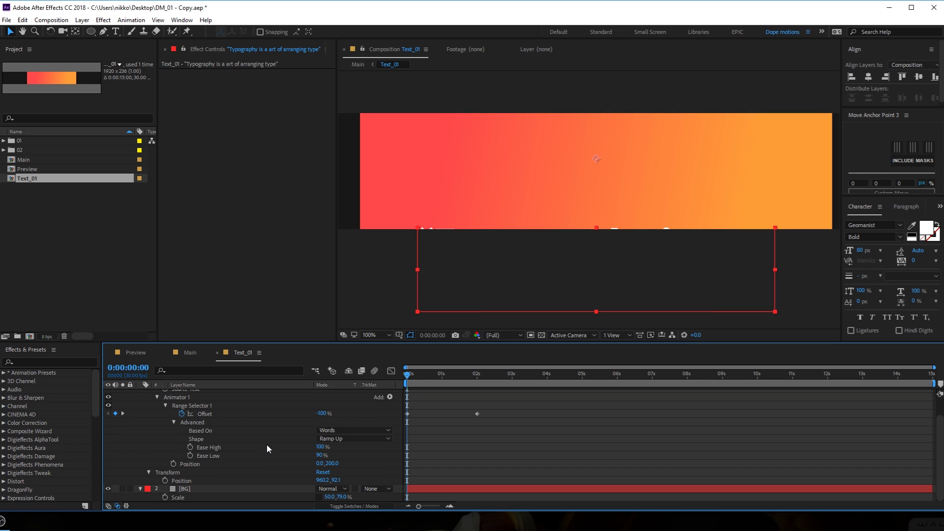
left_click(165, 472)
left_click(189, 464)
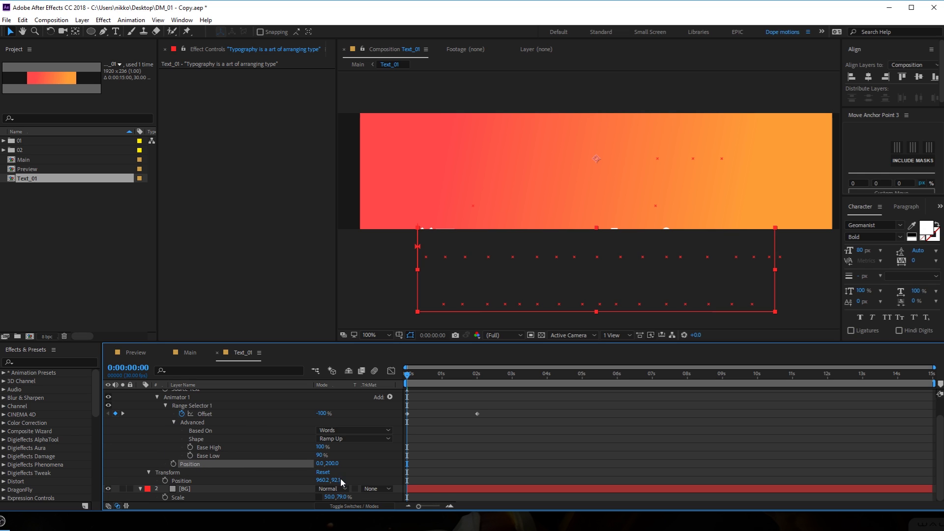
left_click_drag(329, 463, 334, 463)
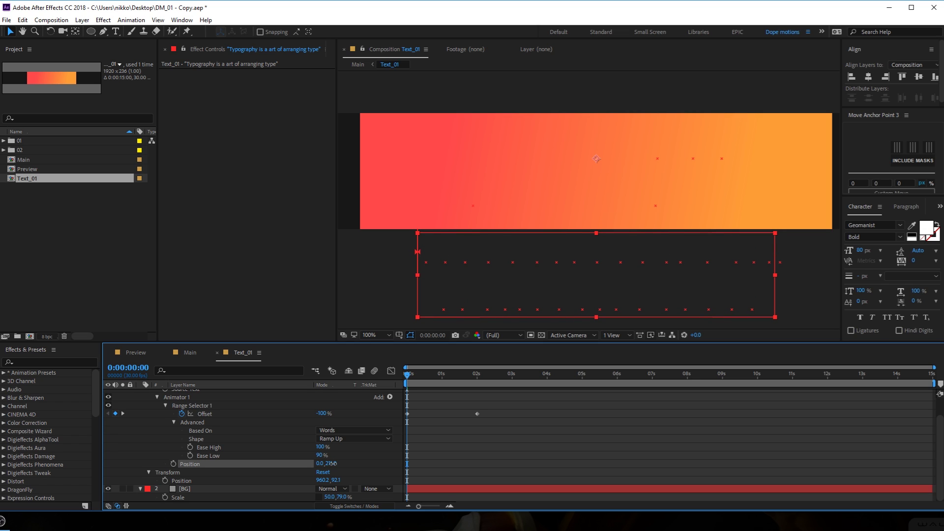
key("comma")
Play back the skewed title in the Main composition to check the word reveal.
left_click(193, 352)
key("space")
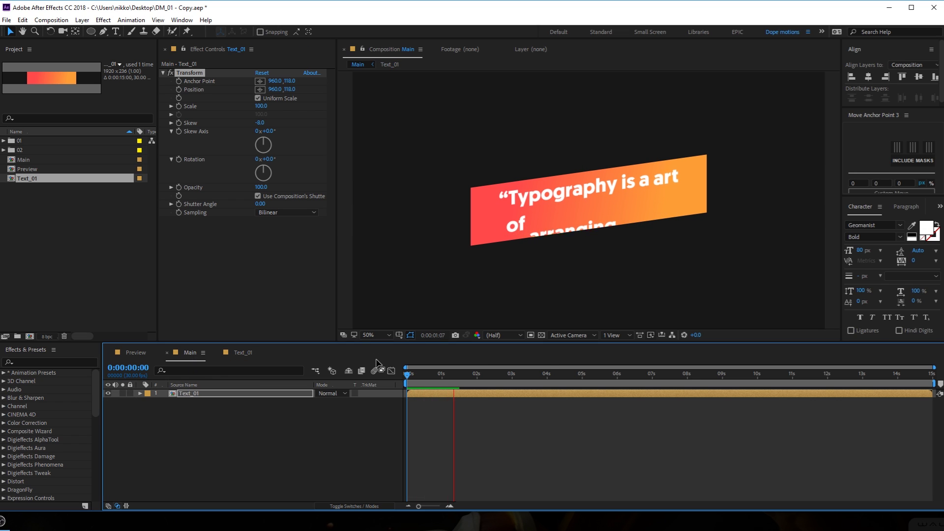
key("space")
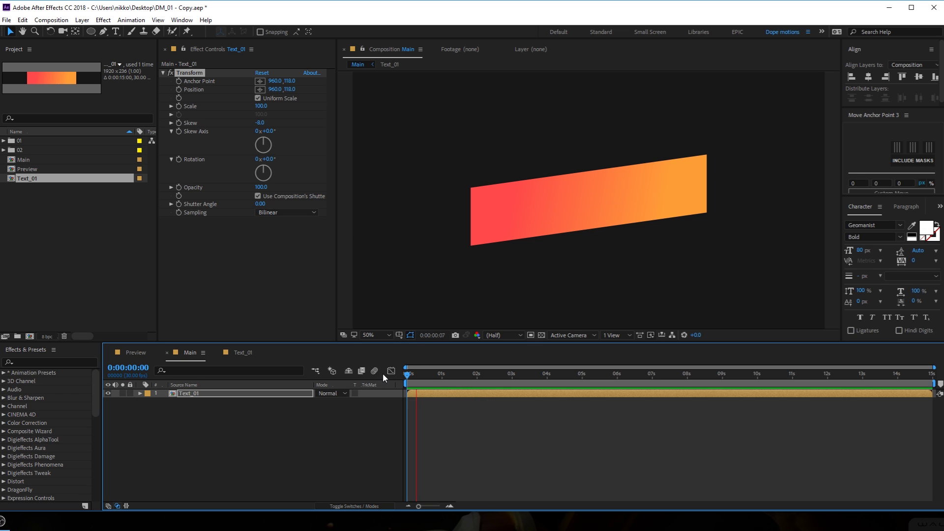
key("space")
left_click(391, 371)
key("shift+F3")
In the Text_01 composition, move the text's first Offset keyframe to 0:00:00:14.
double_click(185, 393)
key("equal")
left_click_drag(450, 377, 439, 378)
left_click_drag(406, 414, 441, 419)
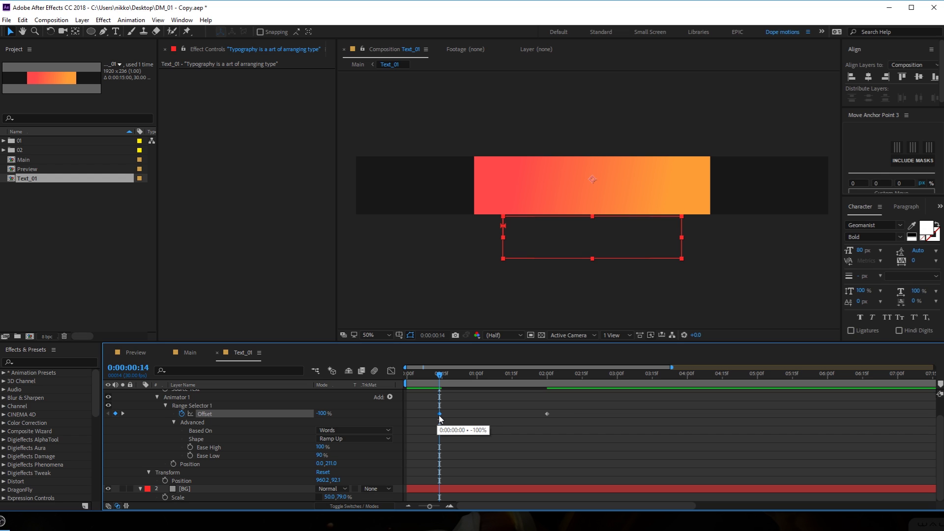
Animate the BG layer's vertical scale from 0% at 0:00:00:00 to 79% at 0:00:00:14, keeping the horizontal scale at 50%.
scroll(143, 401, "up", 2)
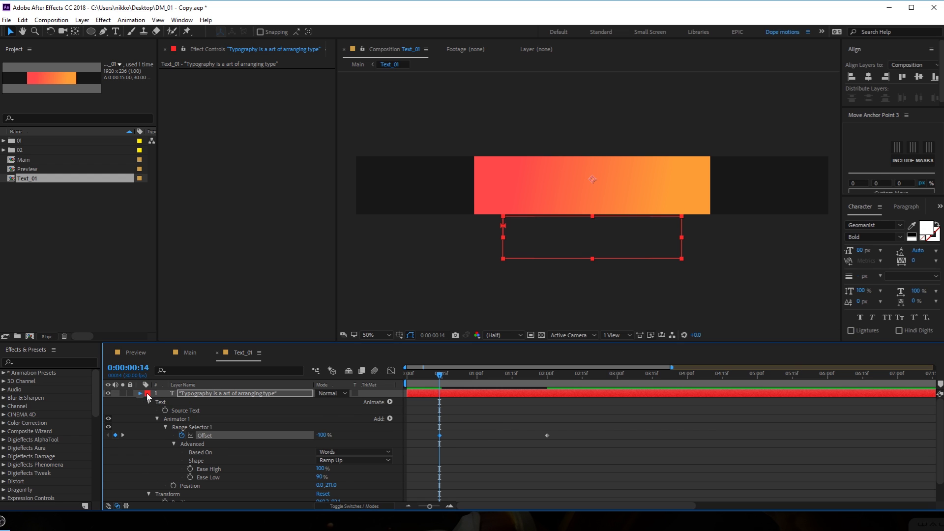
left_click(140, 393)
left_click(202, 402)
key("s")
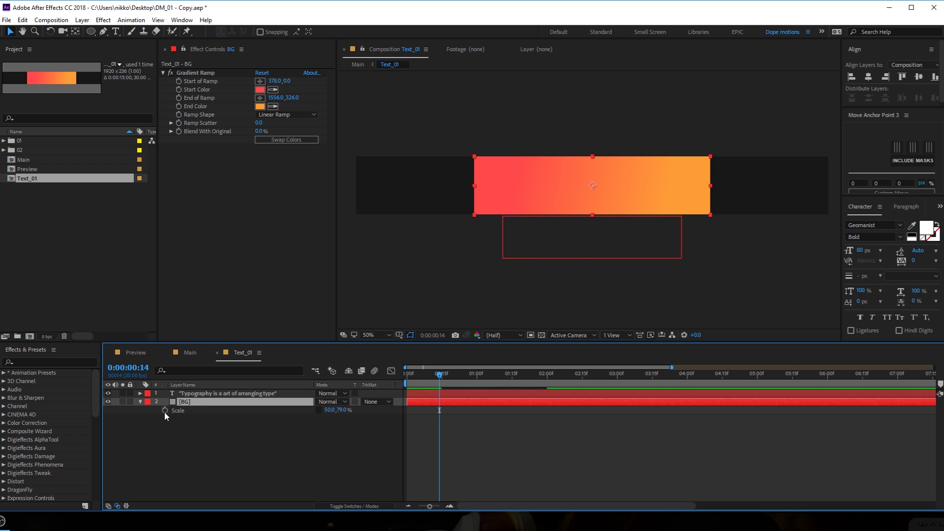
left_click(165, 410)
left_click_drag(438, 375, 407, 375)
left_click_drag(341, 410, 314, 410)
left_click(343, 410)
type("0")
key("Return")
Easy-ease both BG scale keyframes and lengthen the first one's outgoing influence in the speed graph so the speed peaks late.
left_click_drag(487, 446, 399, 410)
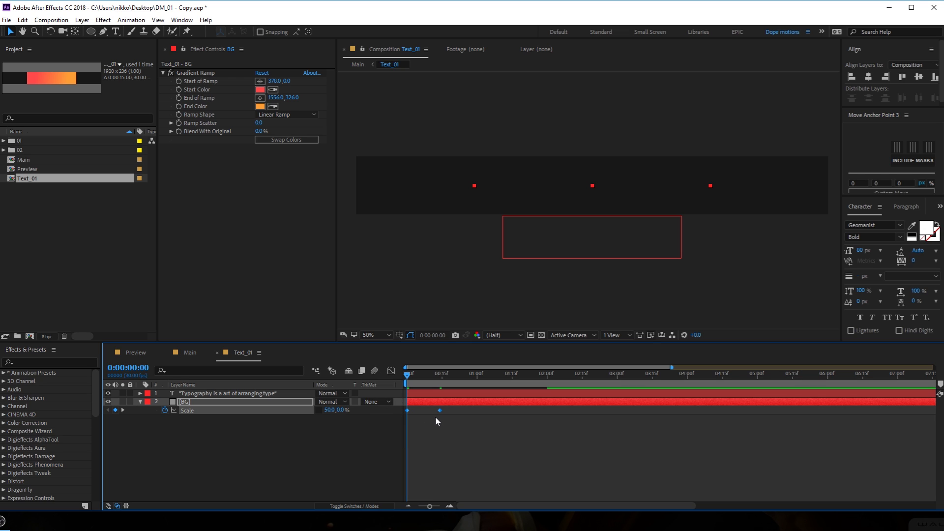
left_click(391, 370)
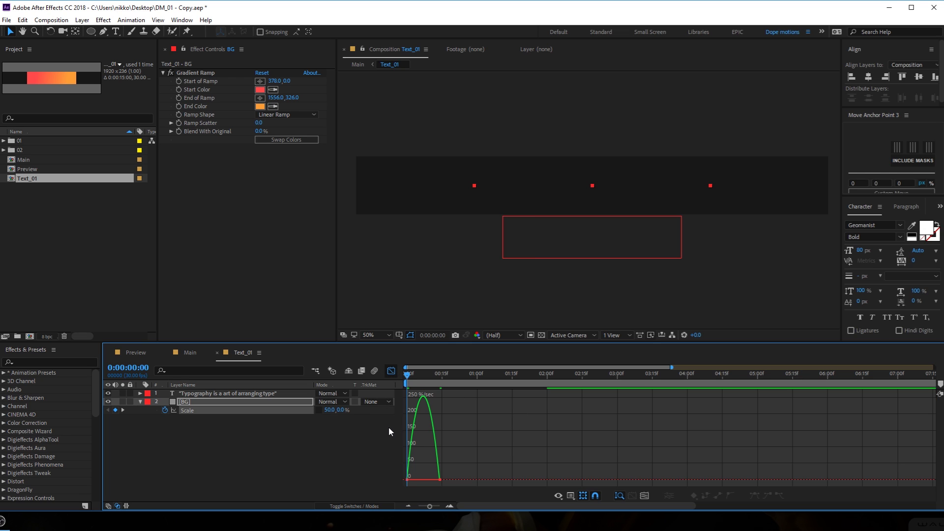
right_click(456, 423)
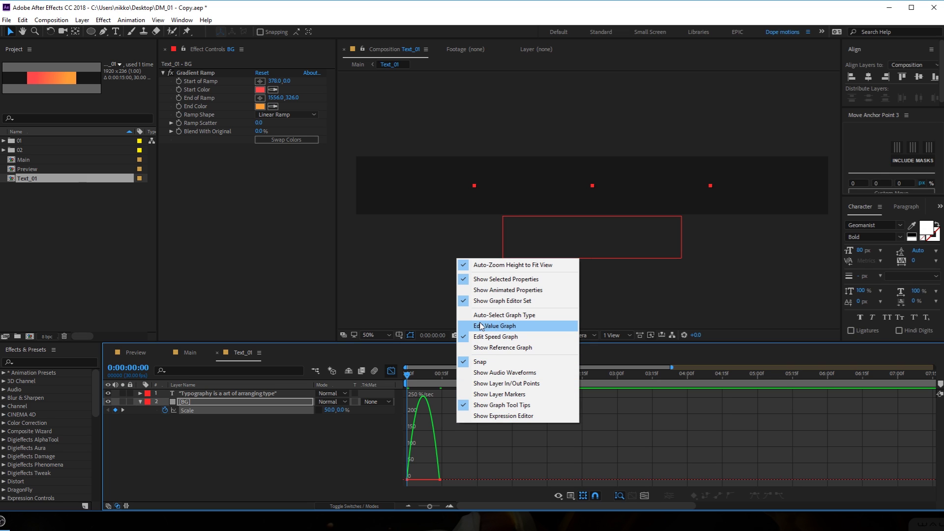
left_click(449, 466)
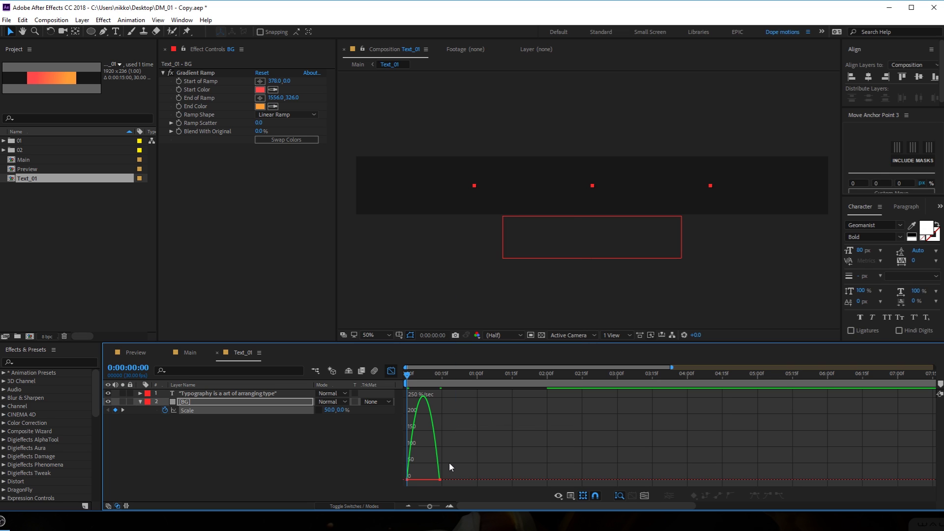
left_click_drag(414, 472, 384, 491)
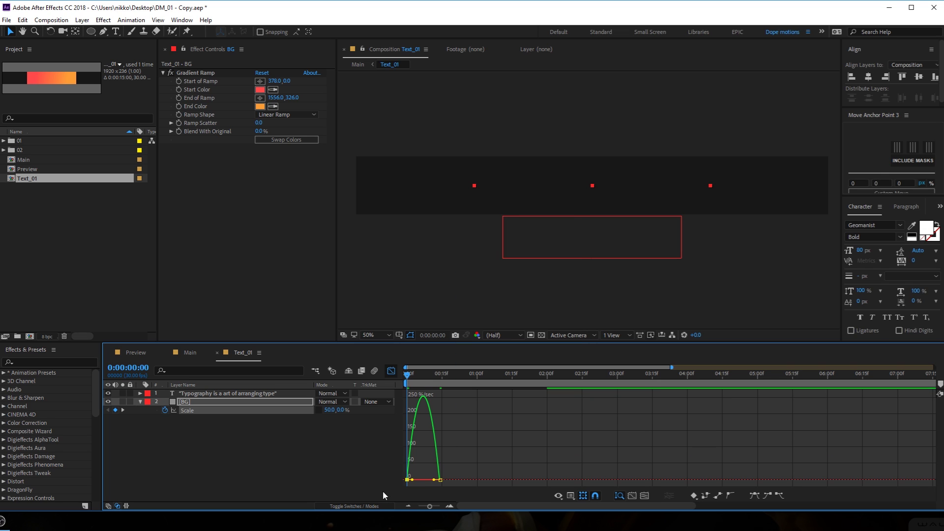
left_click(413, 481)
left_click_drag(413, 479, 423, 479)
Play back the box's eased scale animation in Text_01, and return to the layer bar view.
key("space")
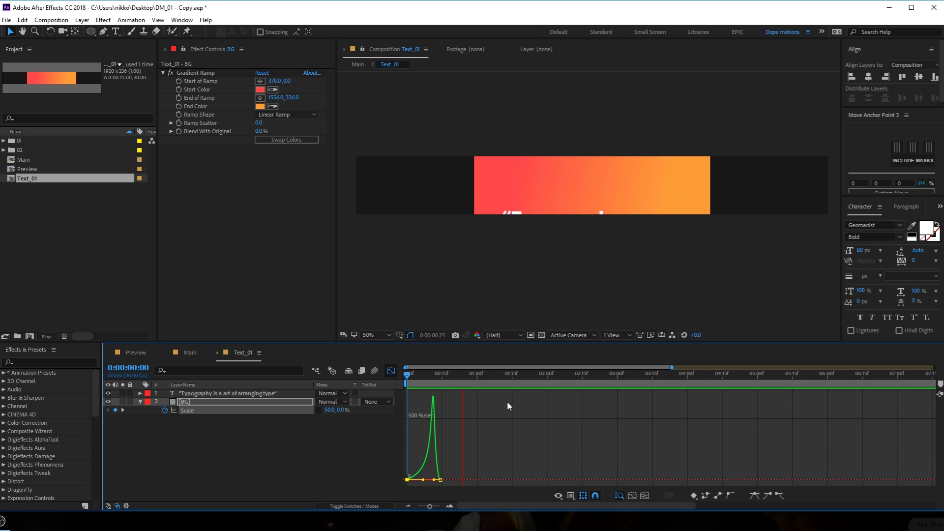
key("space")
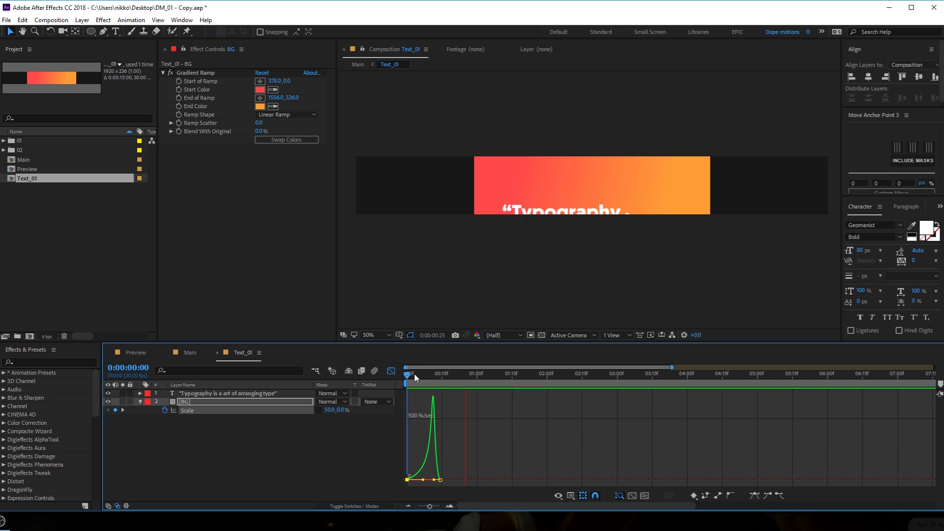
key("space")
left_click(392, 371)
left_click(459, 432)
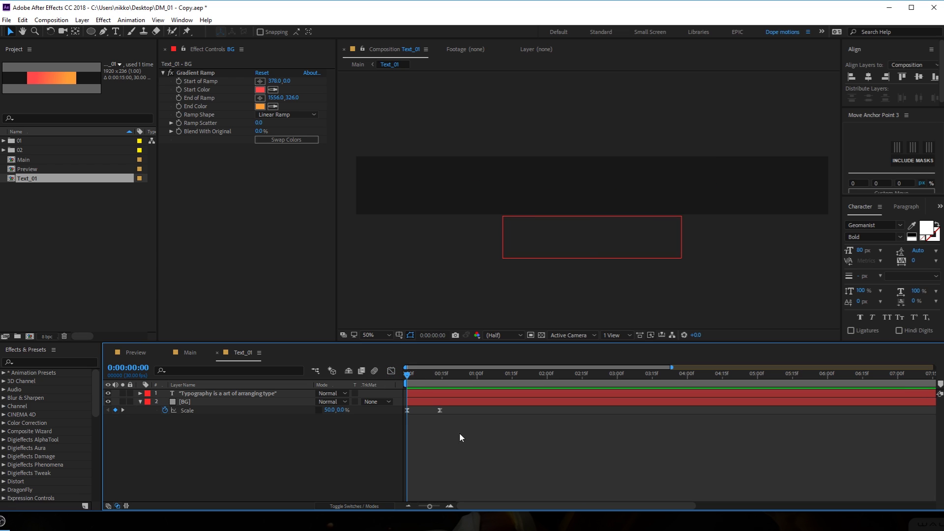
Start the text layer about 7 frames later and place its first Offset keyframe at 0:00:00:14.
left_click(432, 396)
key("u")
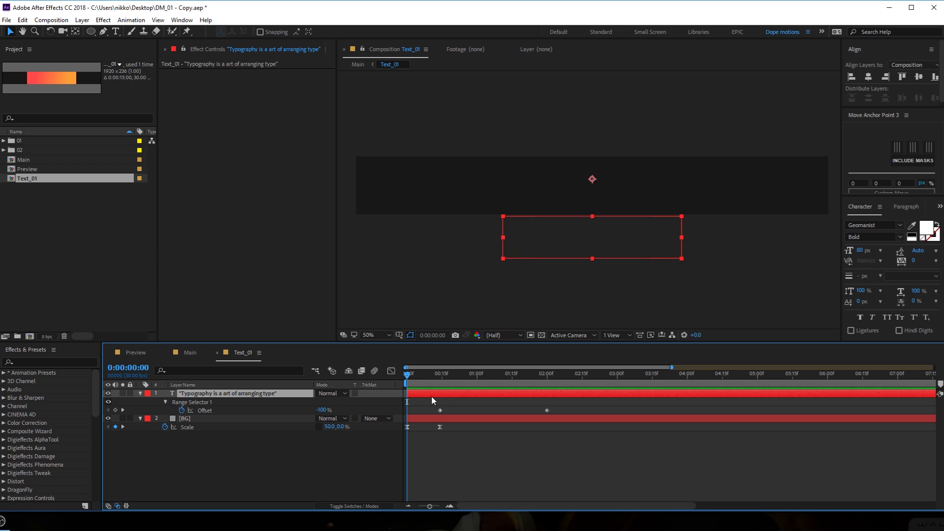
left_click_drag(431, 396, 452, 396)
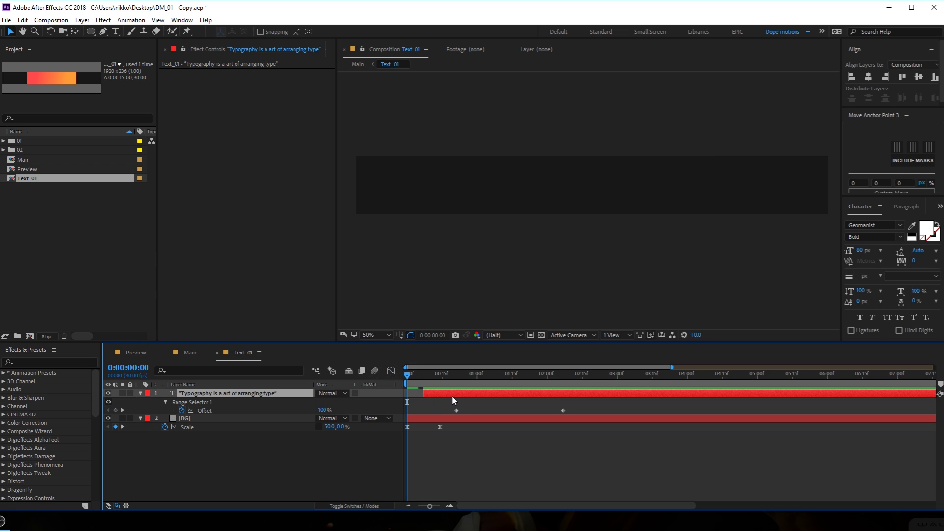
left_click(422, 379)
left_click_drag(423, 383, 439, 410)
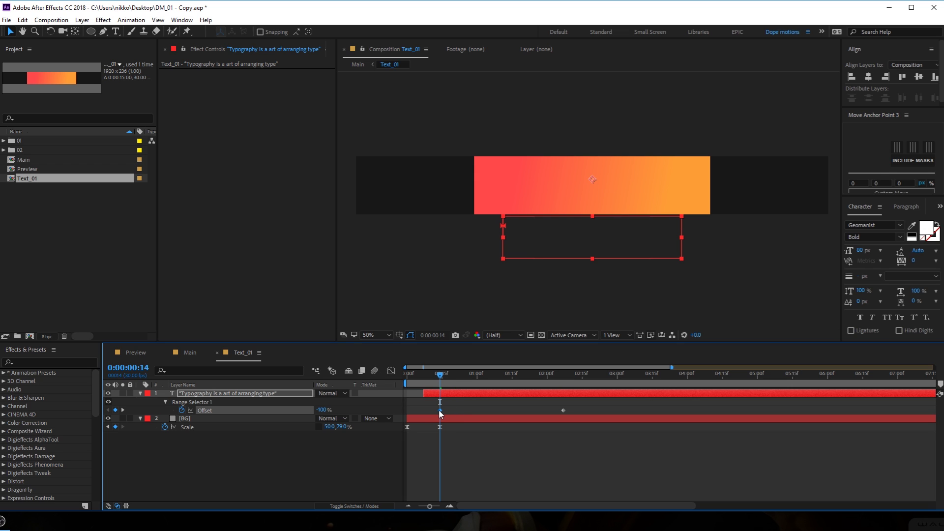
Move the text's last Offset keyframe to about 0:00:02:03 and check the reveal timing in playback.
left_click(514, 375)
left_click_drag(562, 410, 528, 410)
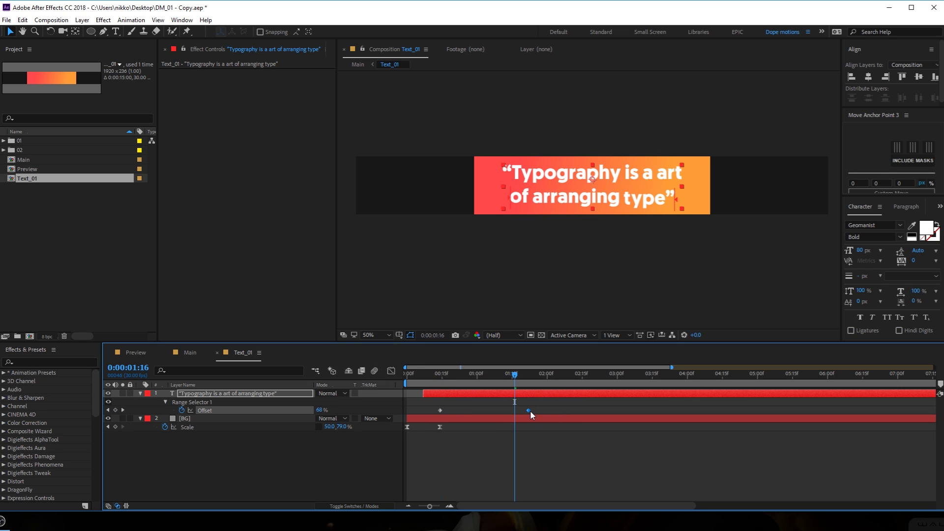
key("space")
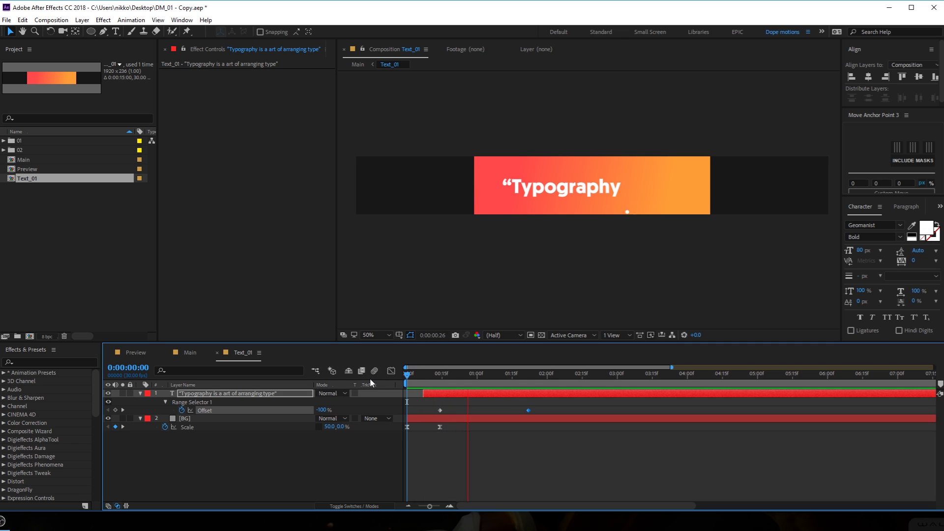
left_click_drag(529, 409, 554, 413)
key("space")
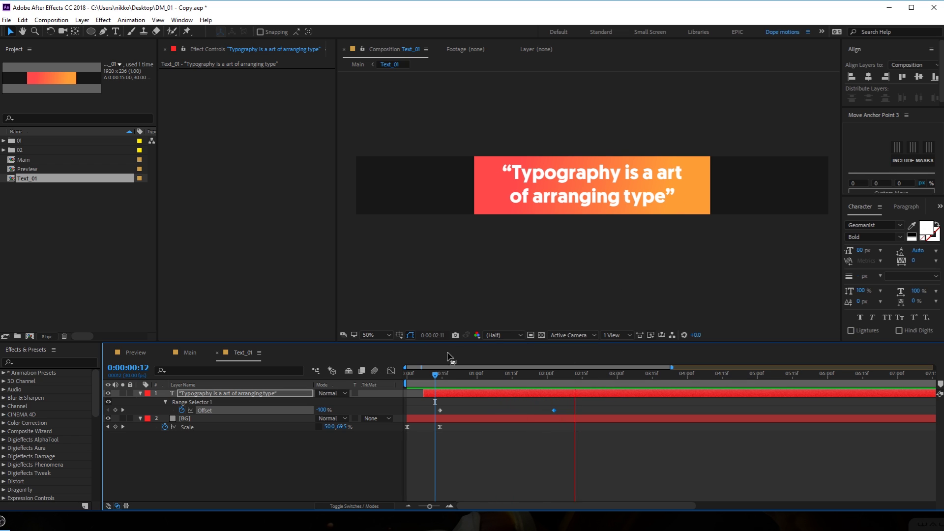
Play back the box and text animation together in the Main composition.
left_click(430, 377)
left_click(187, 353)
key("space")
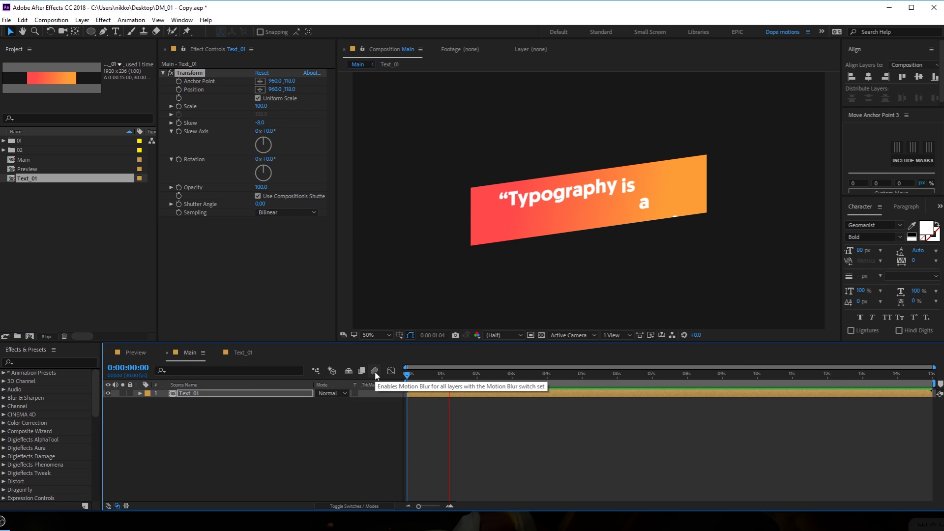
key("space")
left_click(390, 371)
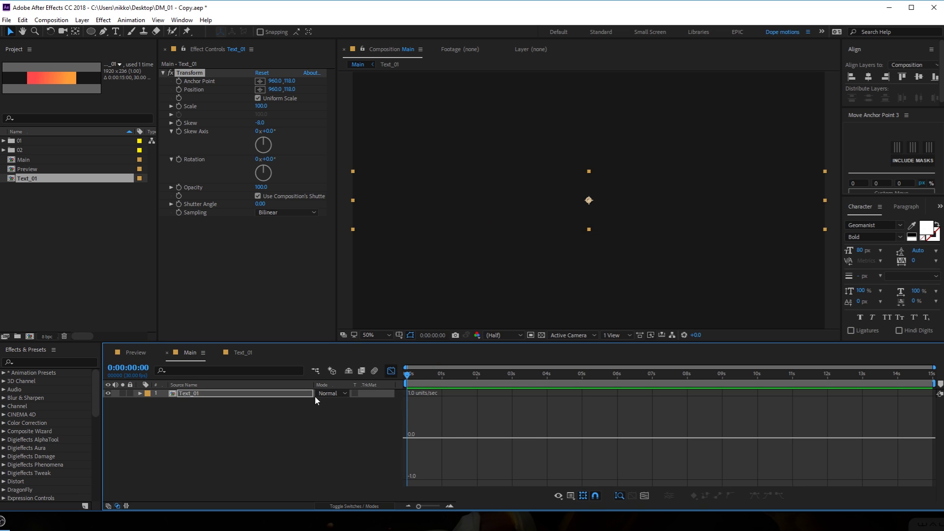
In Text_01, move the BG layer's last Scale keyframe to about 0:00:00:18 and check the timing in the Main composition.
left_click(391, 371)
double_click(203, 393)
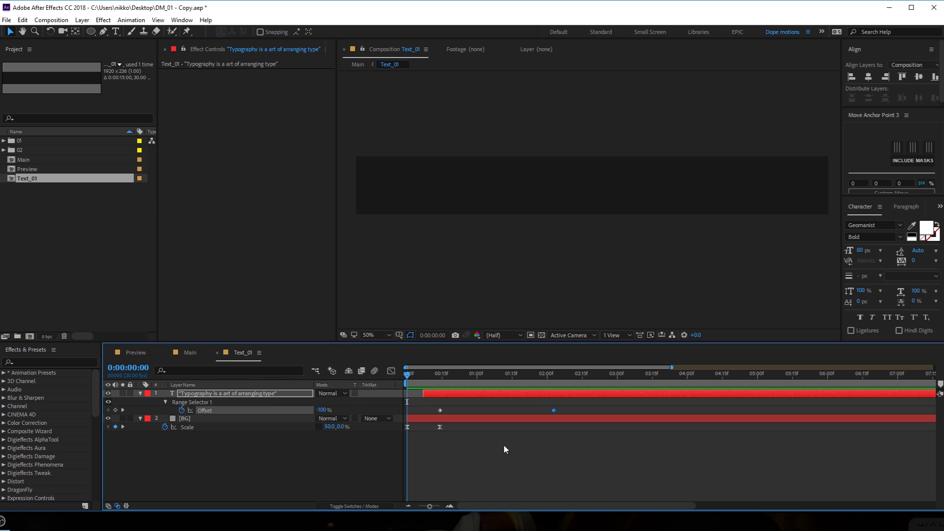
left_click_drag(441, 427, 460, 427)
left_click(191, 353)
key("space")
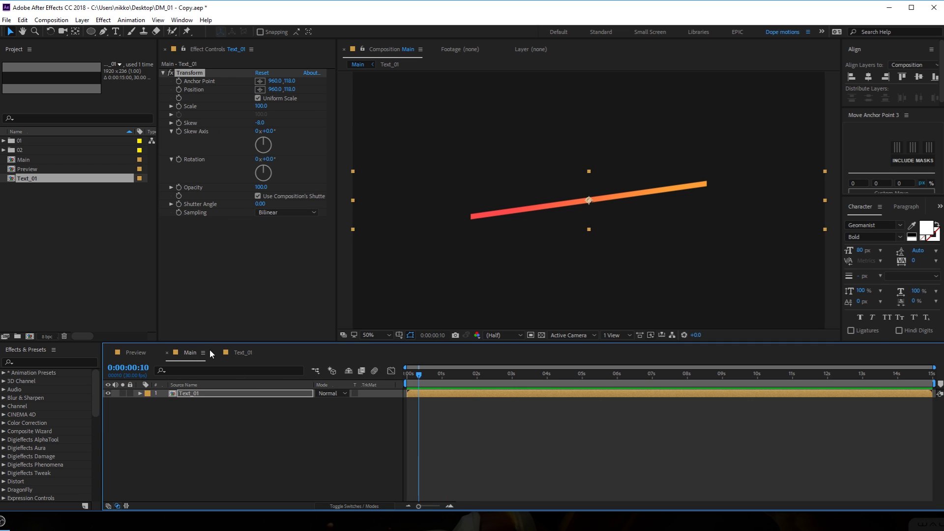
double_click(431, 394)
left_click_drag(455, 428, 443, 427)
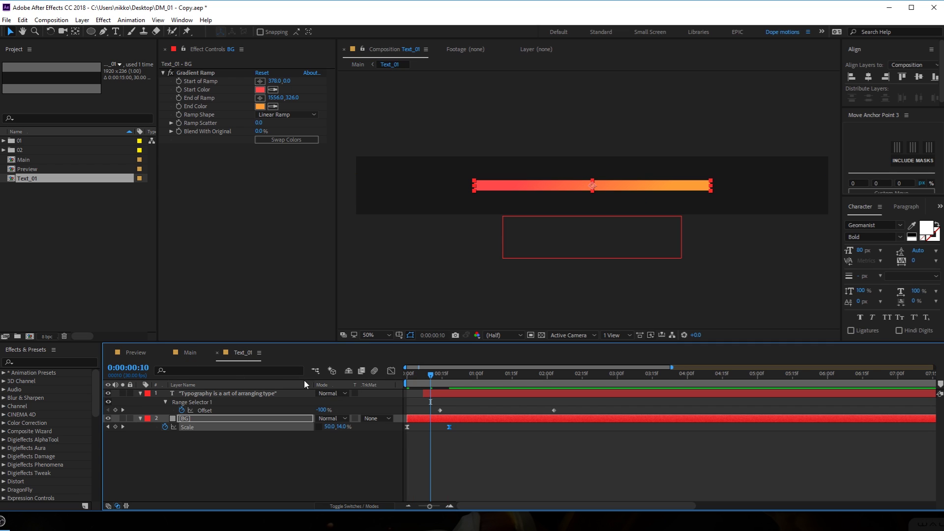
left_click(191, 353)
key("space")
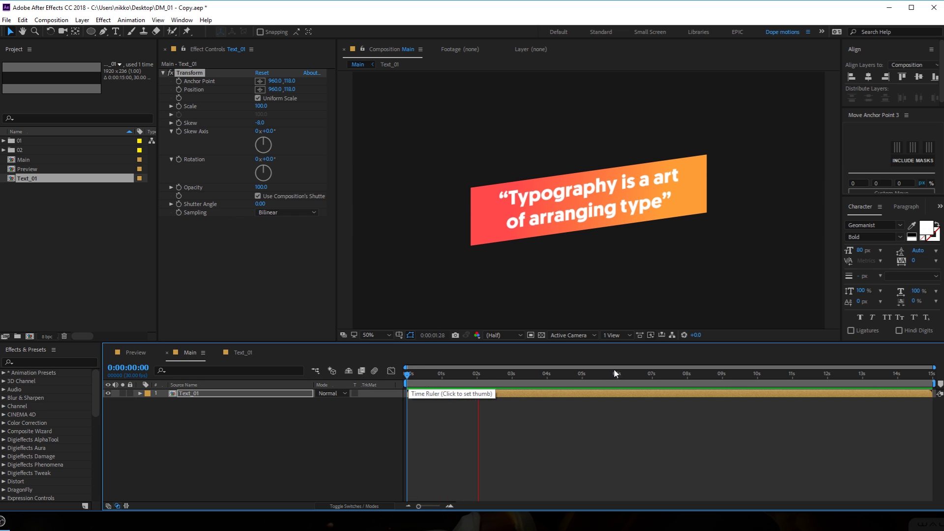
Add a Scale keyframe of 80% to the Text_01 layer in Main at 0:00:02:00.
left_click_drag(442, 382, 477, 383)
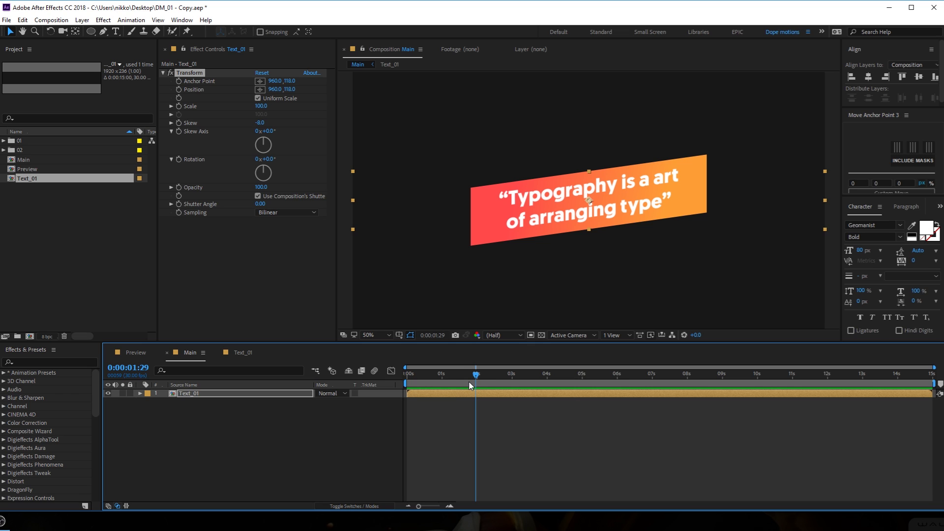
key("Page_Down")
left_click(193, 395)
key("s")
left_click(165, 402)
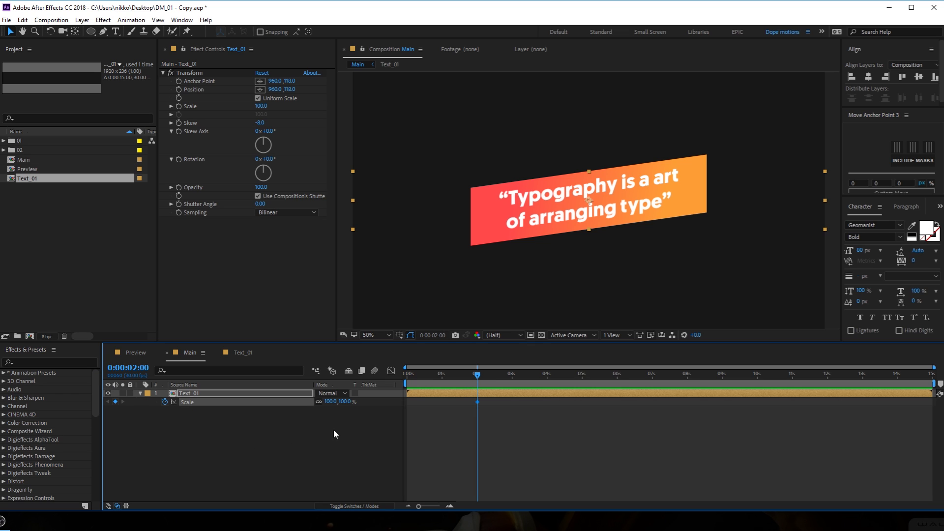
key("Return")
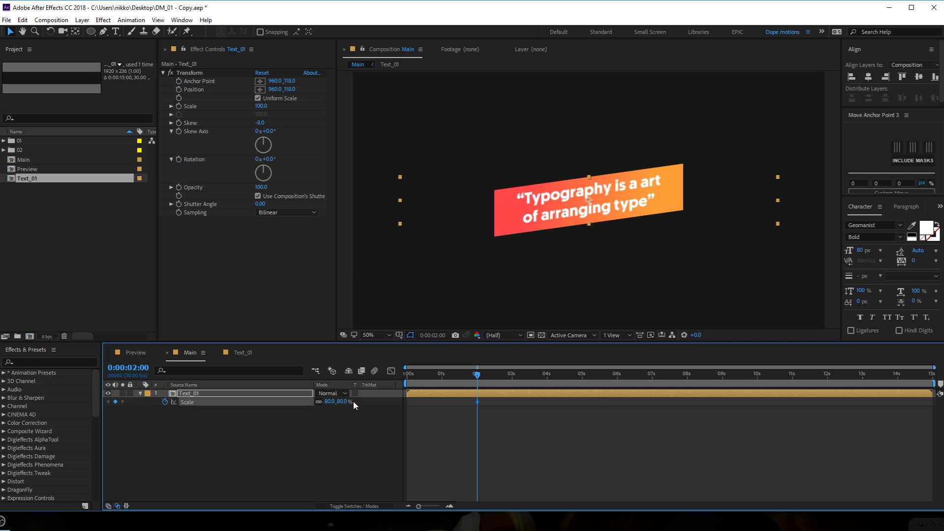
Add a second Scale keyframe of 90% to the Text_01 layer at 0:00:02:15.
left_click_drag(476, 374, 496, 380)
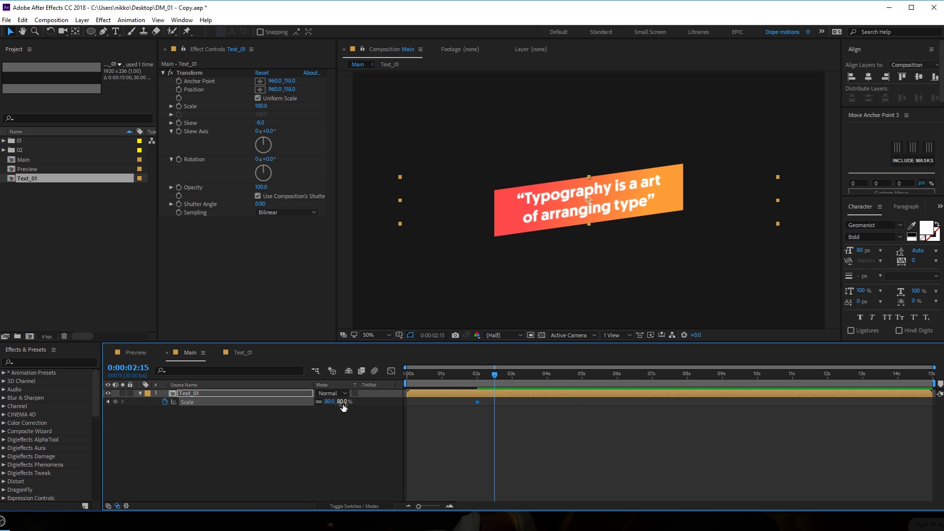
type("90")
key("Return")
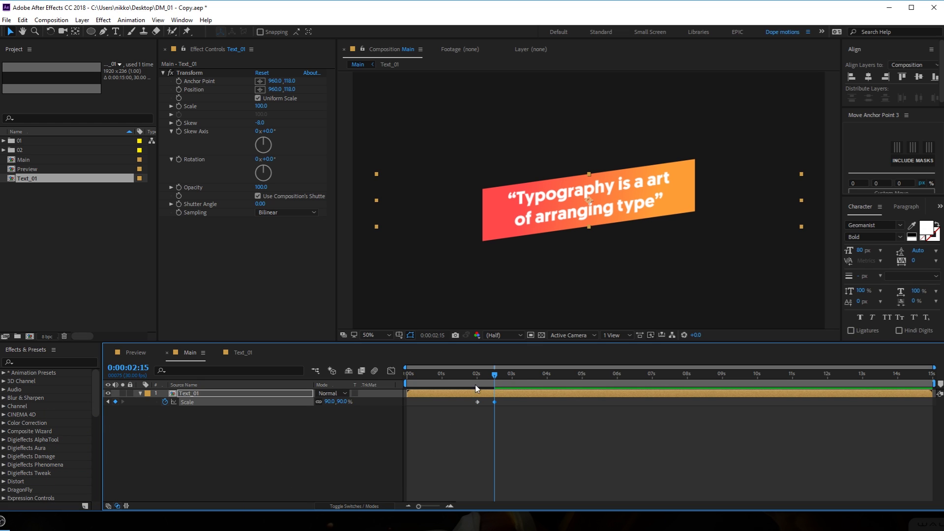
Easy Ease both Scale keyframes, shape their speed graph into a sharp central peak, and play it from 0:00:02:00.
left_click_drag(442, 429, 535, 396)
key("F9")
left_click(392, 371)
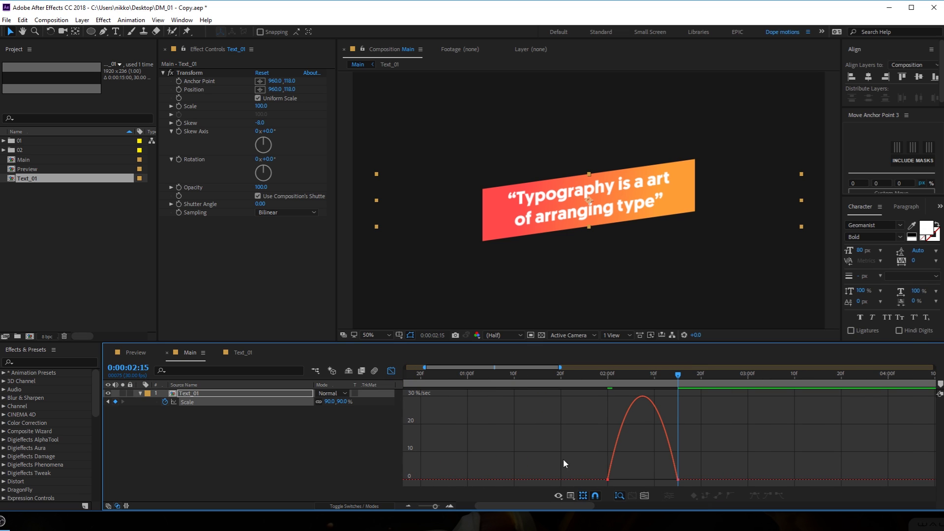
left_click_drag(630, 482, 647, 480)
left_click(608, 383)
key("space")
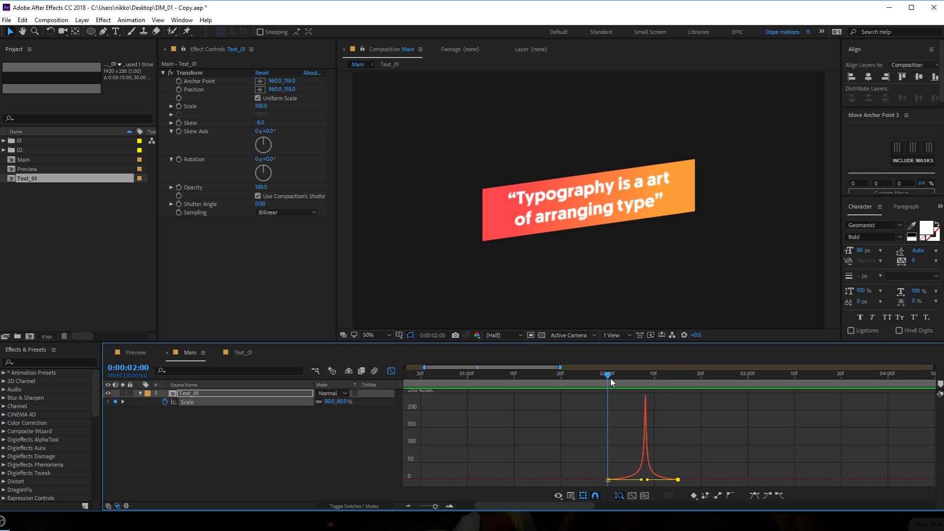
Return to the layer bar view and set the Text_01 layer's Scale keyframe at 0:00:02:15 to 95%.
left_click(391, 370)
left_click(534, 376)
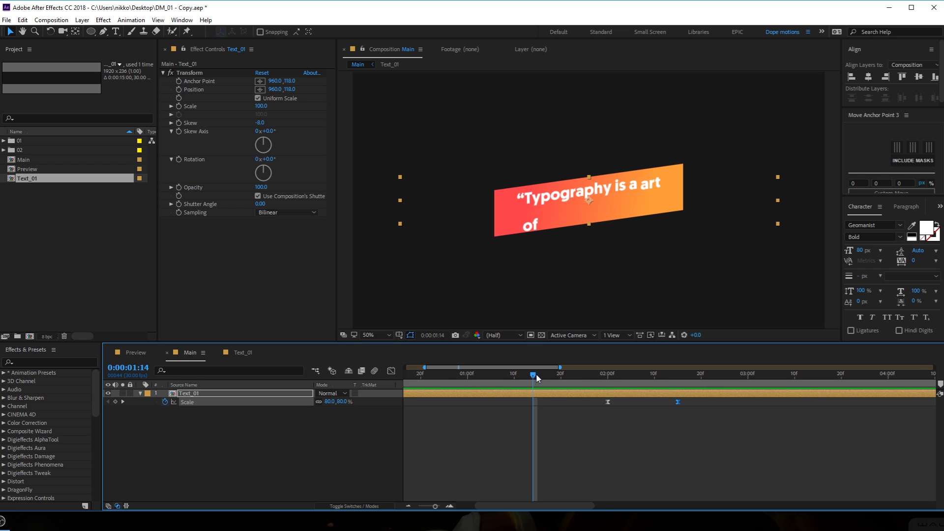
key("k")
left_click(597, 438)
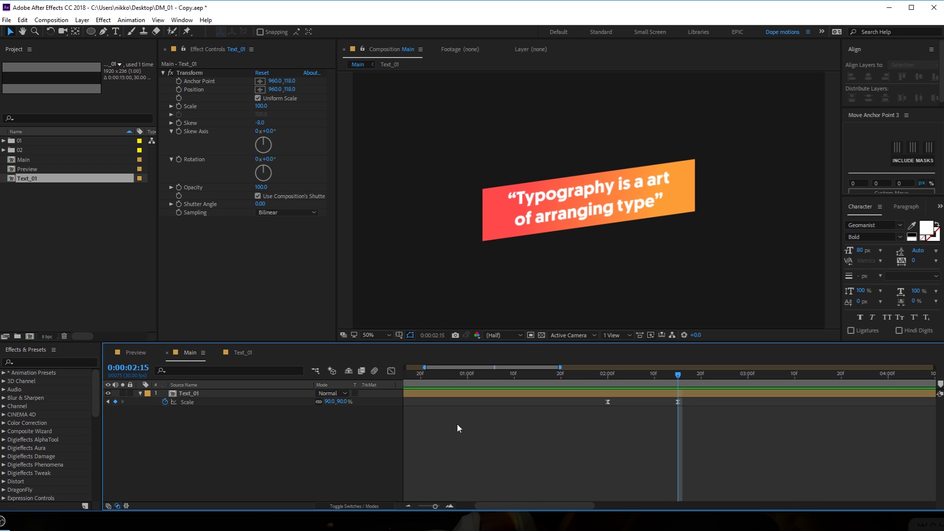
left_click(341, 402)
key("Return")
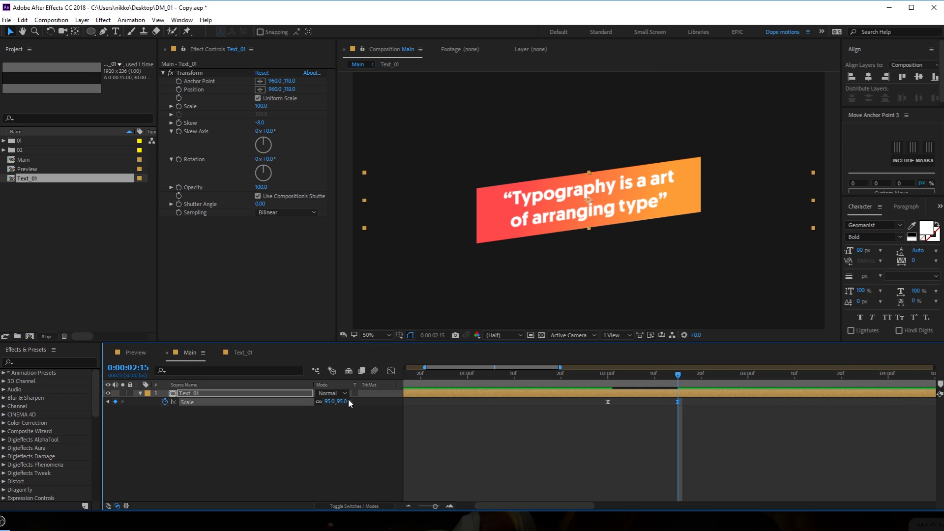
Set the Text_01 layer's Scale keyframe at 0:00:02:00 to 75% and play back the scaling.
key("j")
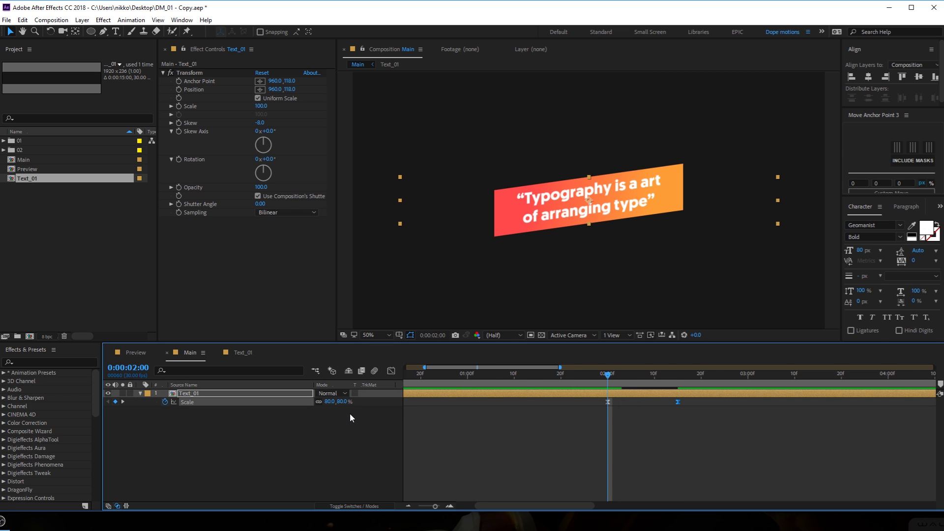
type("75")
key("Return")
key("space")
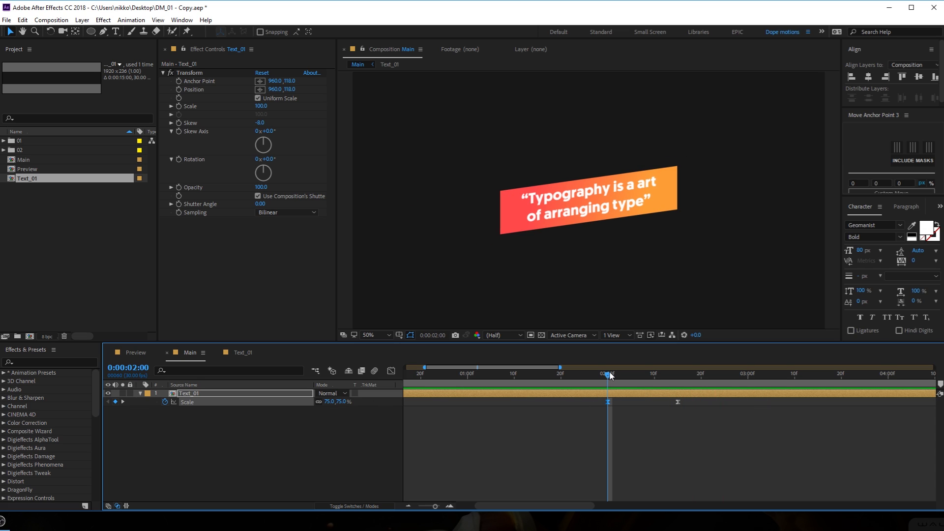
Trim the end of the Text_01 layer to 0:00:03:00 and duplicate the layer.
left_click_drag(661, 397, 744, 393)
left_click(744, 394)
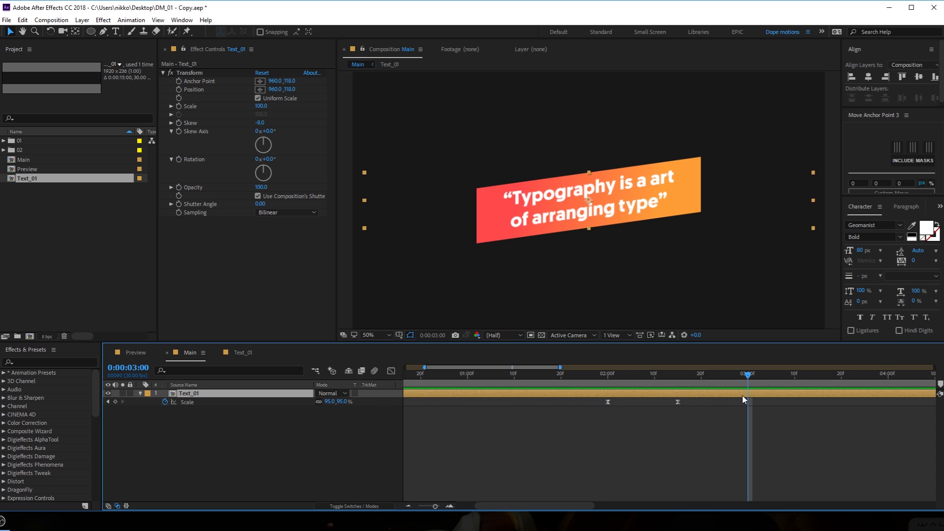
key("alt+bracketright")
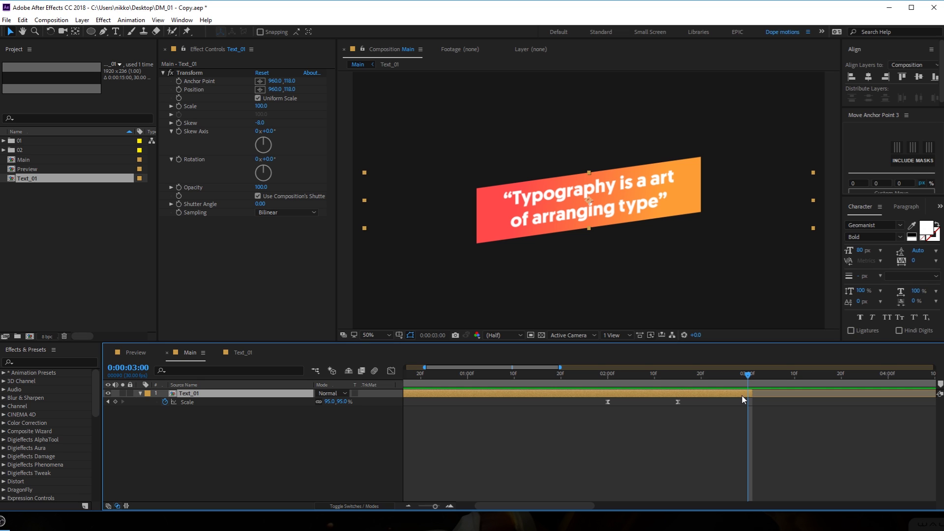
key("ctrl+d")
key("semicolon")
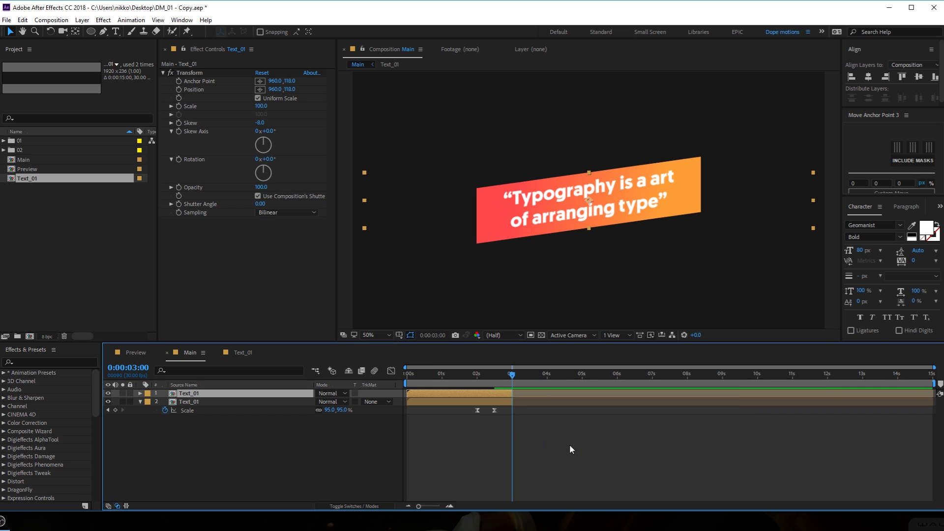
Time-reverse the duplicated Text_01 layer and slide it to start at 0:00:03:00.
right_click(479, 397)
mouse_move(584, 164)
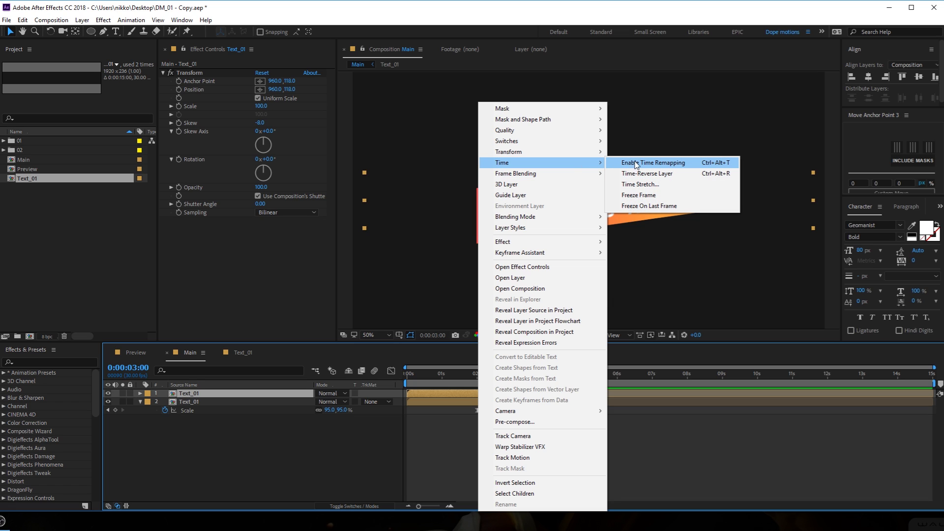
left_click(641, 174)
left_click_drag(439, 395, 549, 393)
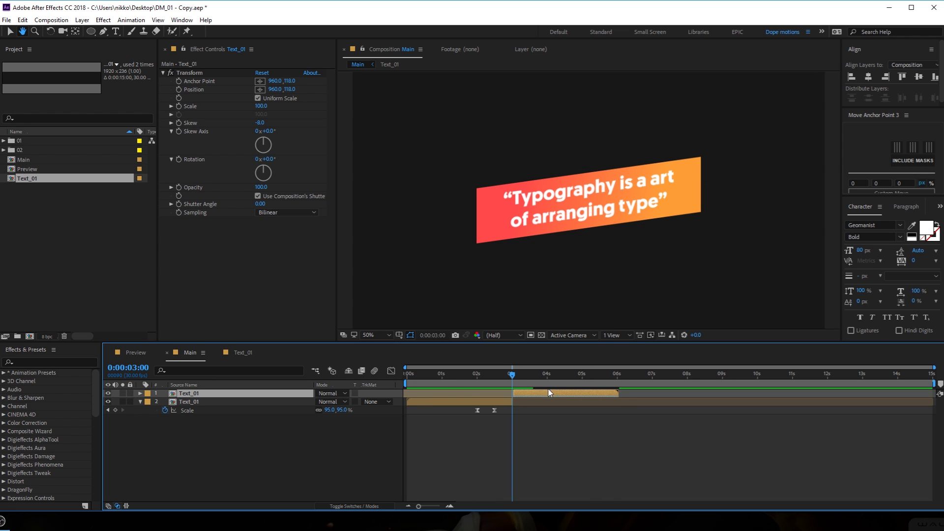
Play back the forward and reversed title animation in Main, restarting from the first frame.
key("space")
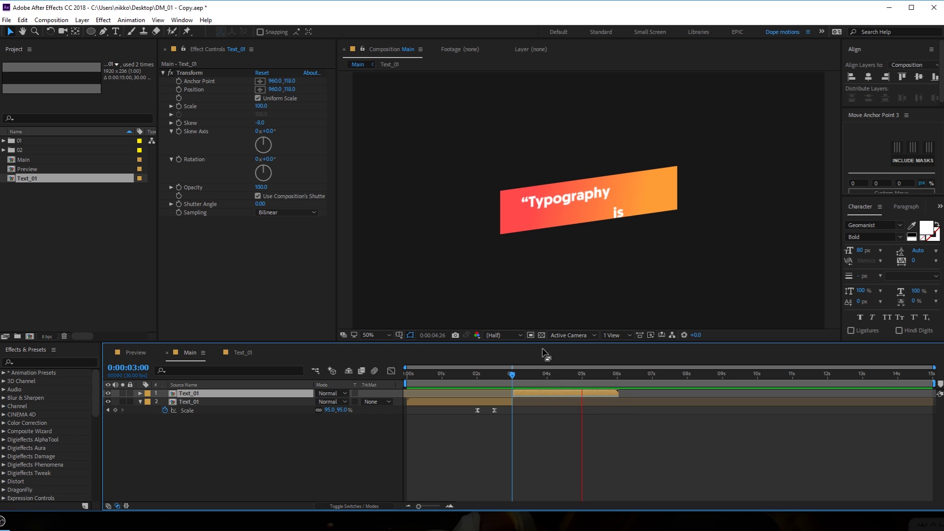
key("Home")
key("space")
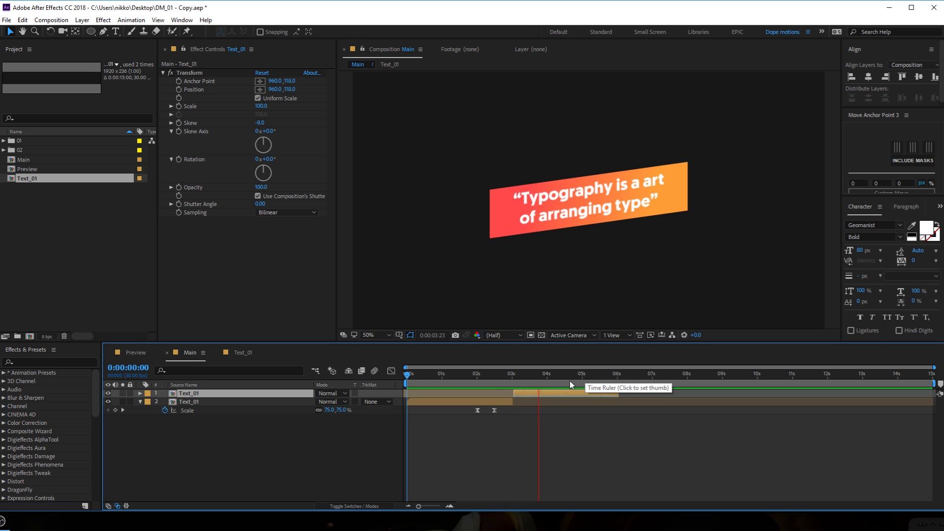
key("space")
Open the Text_01 composition and copy its text and BG layers.
left_click(36, 220)
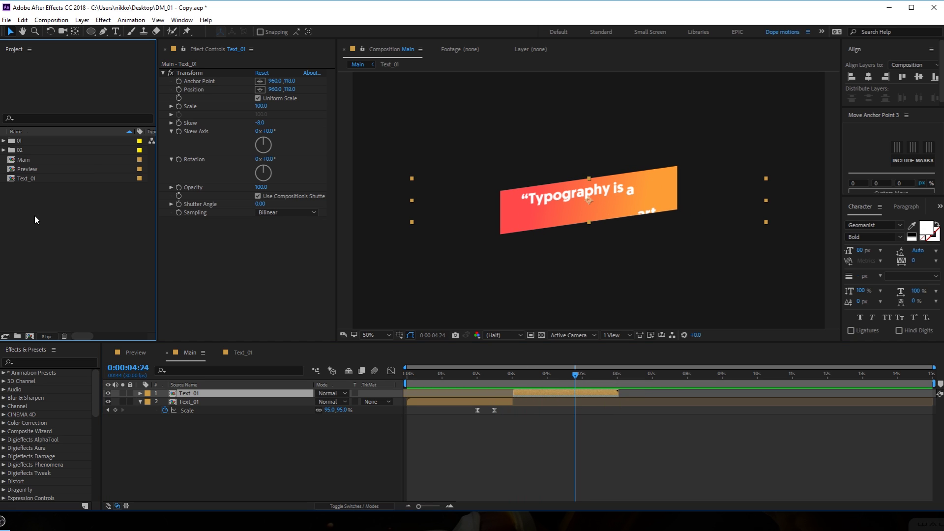
left_click(141, 401)
left_click(70, 234)
double_click(197, 402)
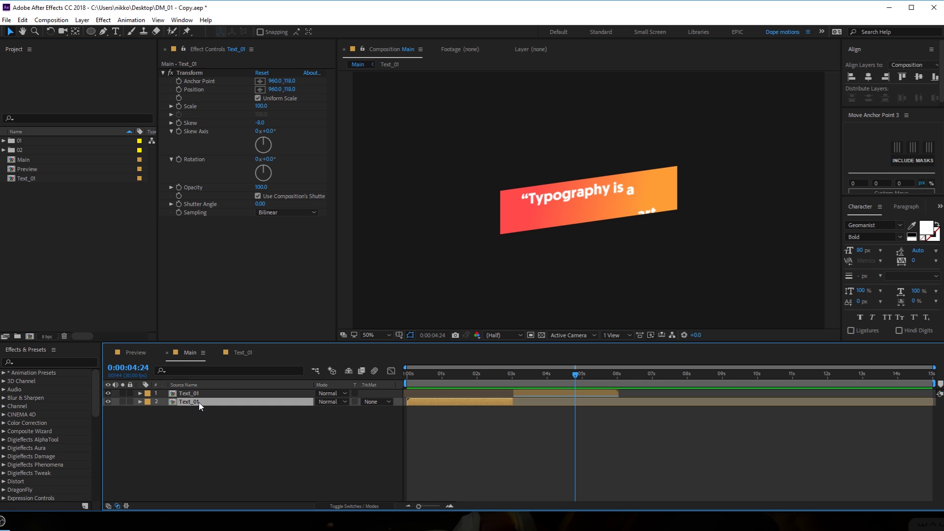
left_click(140, 401)
left_click(167, 417)
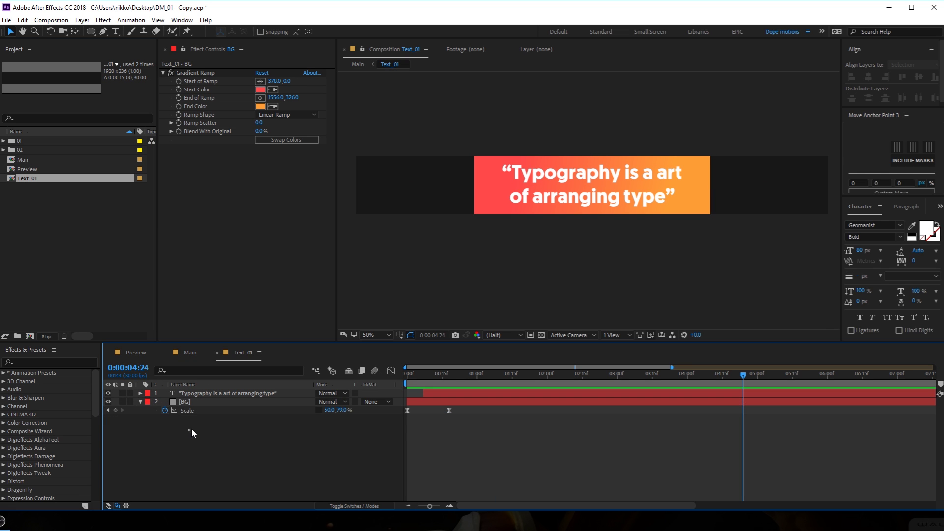
key("ctrl+a")
Create a 1920 x 236 px, 30 fps, 15-second composition named Text_02 and paste the copied text and BG layers into it.
left_click(136, 353)
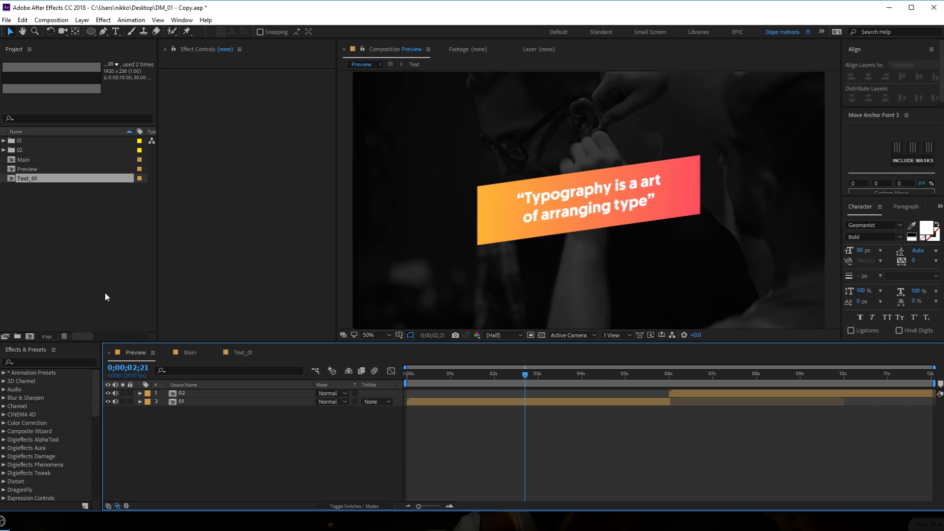
left_click(105, 292)
left_click(29, 336)
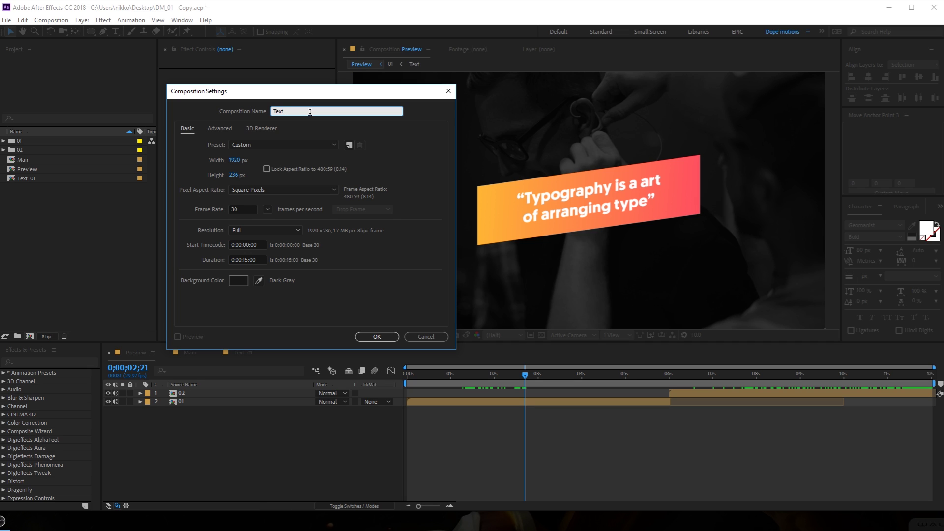
left_click(377, 336)
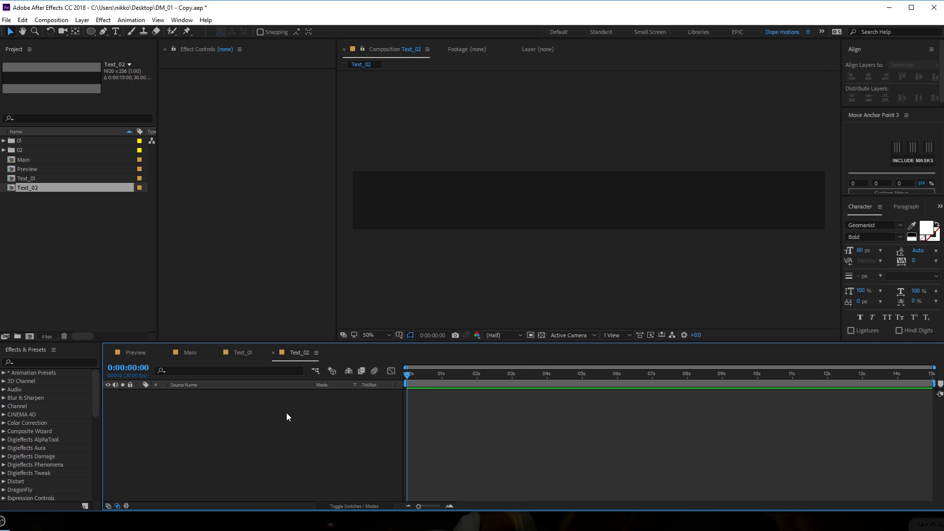
key("ctrl+v")
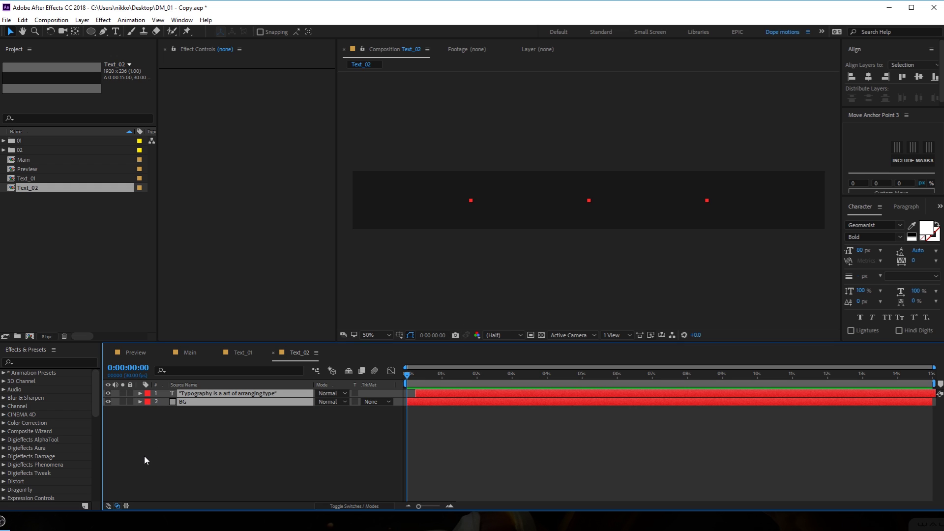
At 0:00:03:24 in Text_02, replace the quote text with "J O" on the first line and "Y 8" on the second.
left_click_drag(407, 373, 540, 373)
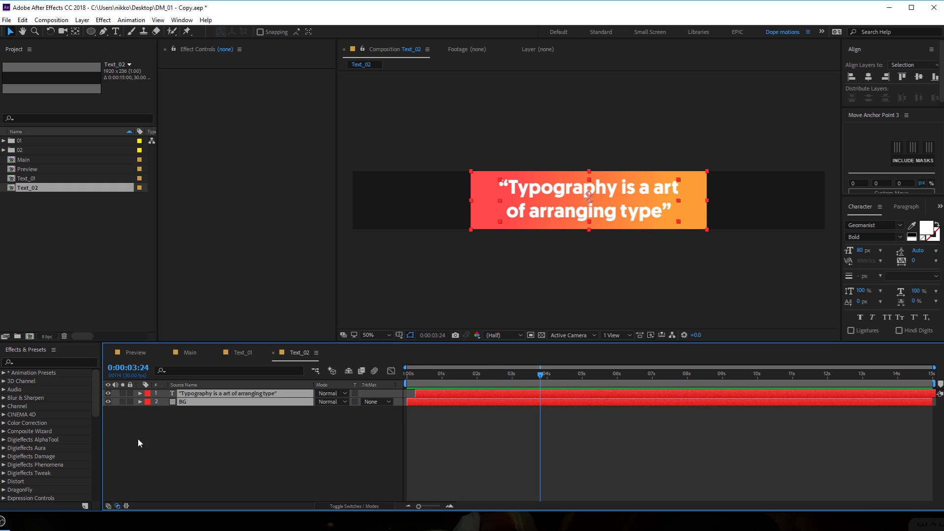
left_click(137, 438)
left_click(215, 393)
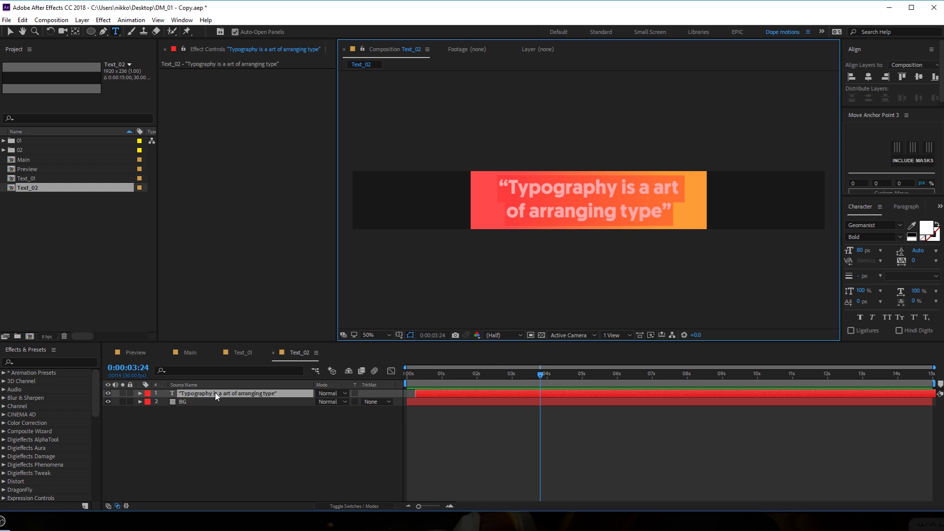
type("J")
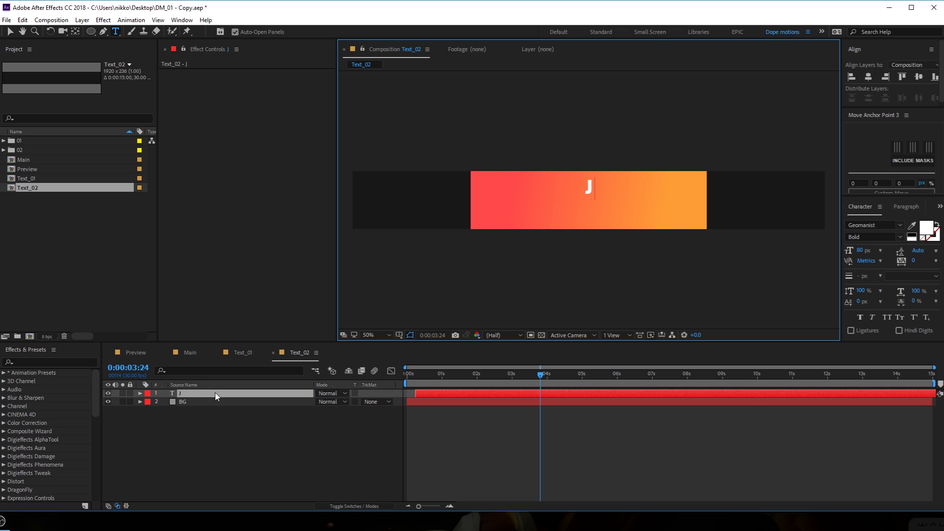
type(" O")
key("Return")
type("Y 8")
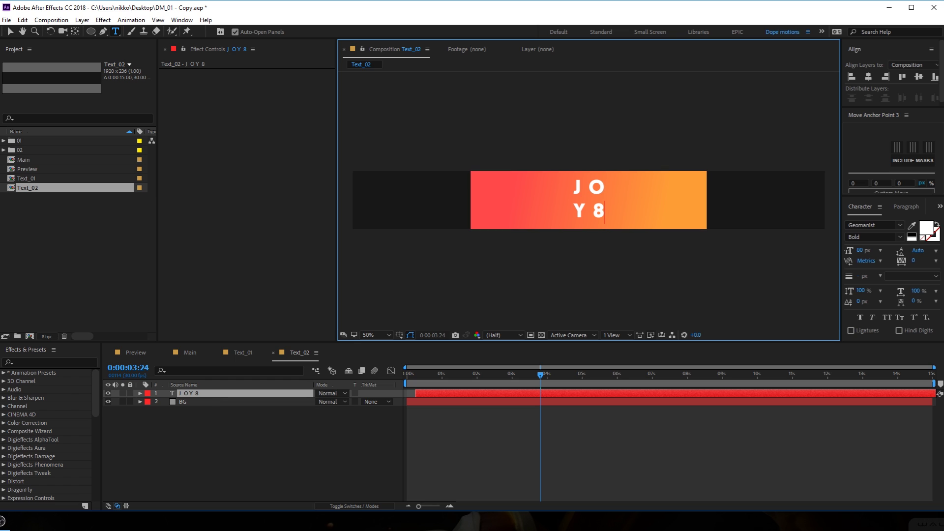
left_click(10, 31)
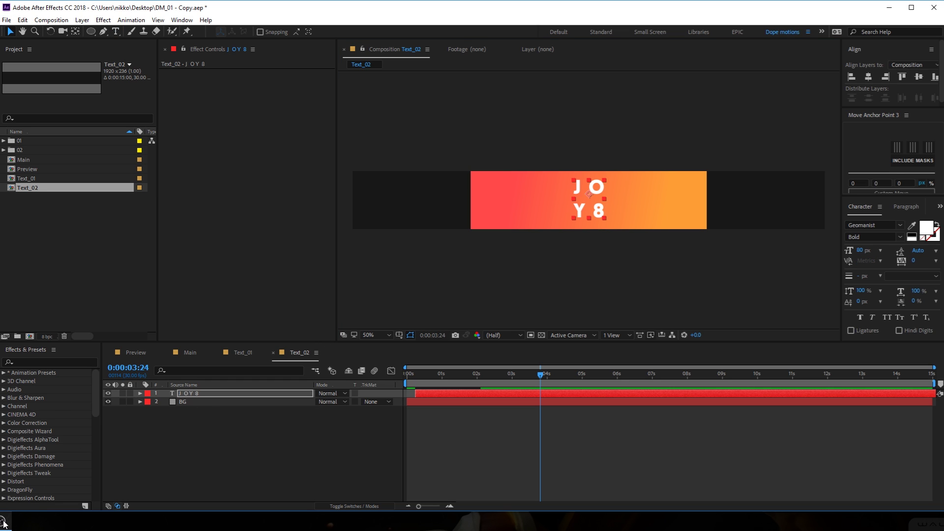
Switch to the browser, pause the Typography template's preview video at the circle and square titles, and return to After Effects.
key("alt+Tab")
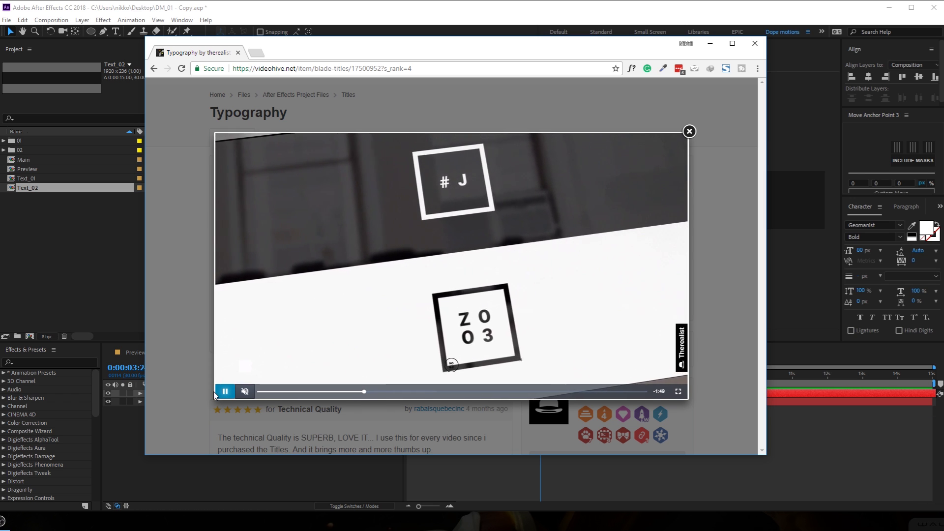
left_click(225, 391)
left_click(710, 43)
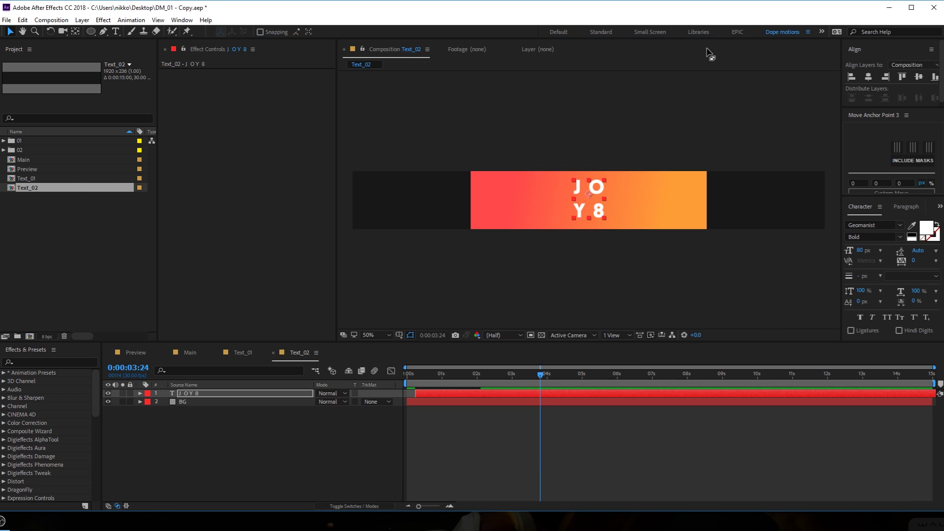
Set the height of the Text_02 composition to 600 px, keeping its 1920 px width.
left_click(244, 447)
left_click(244, 446)
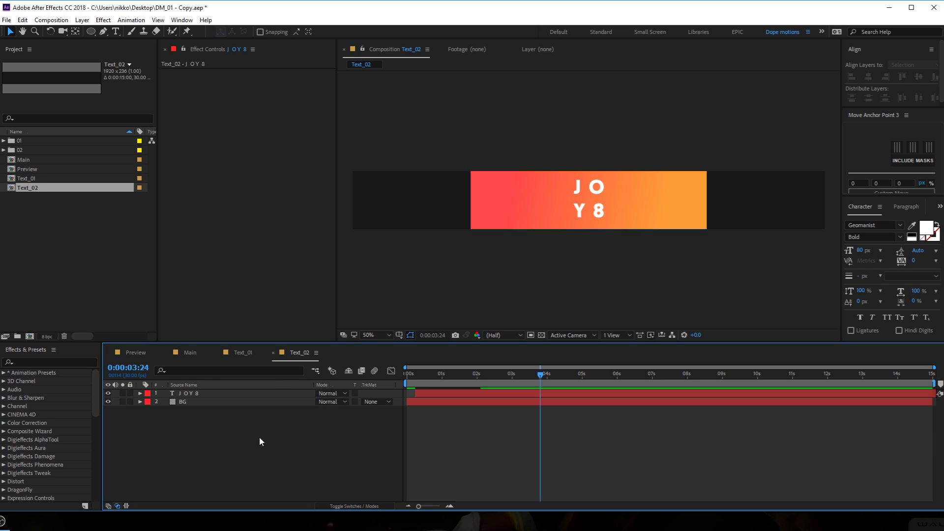
key("ctrl+k")
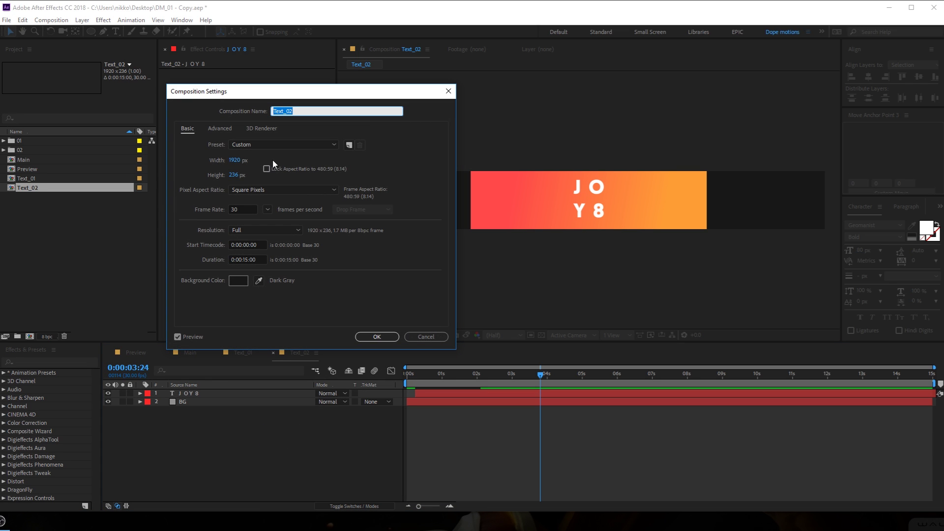
left_click(234, 175)
type("600")
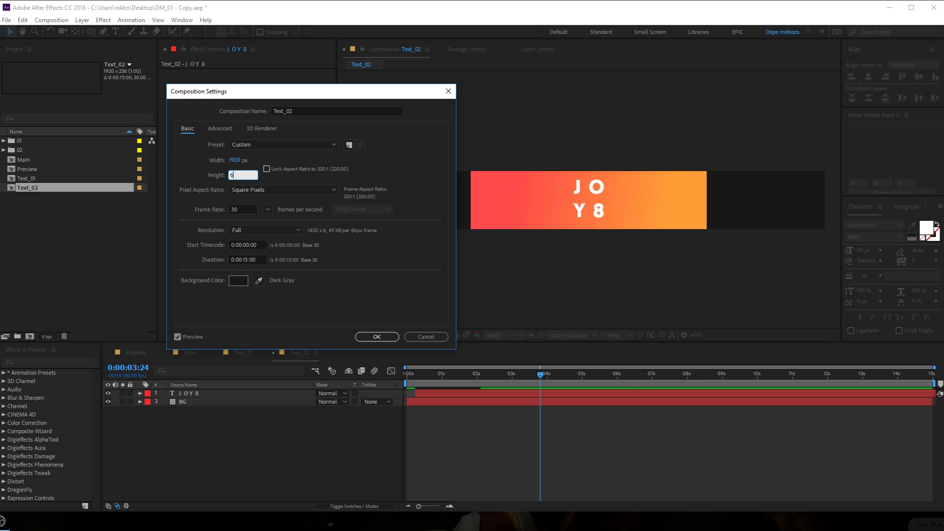
left_click(352, 309)
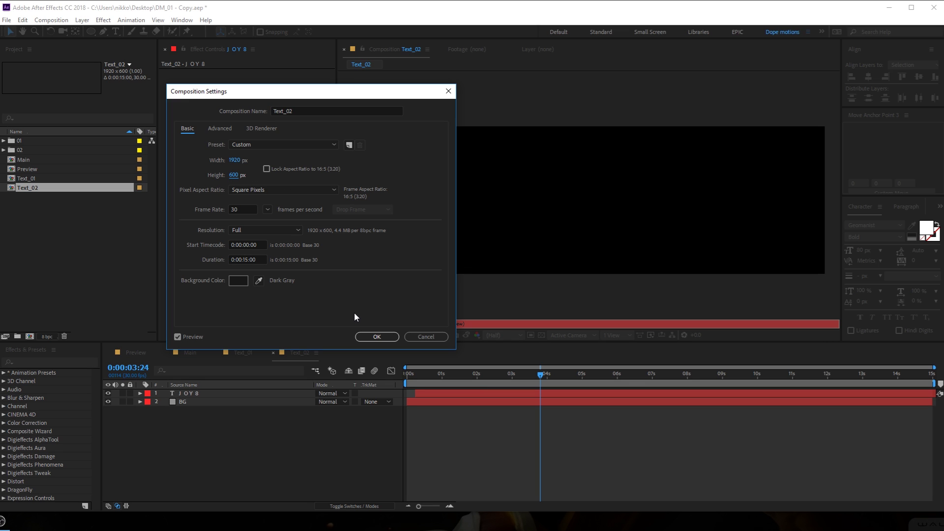
left_click(377, 336)
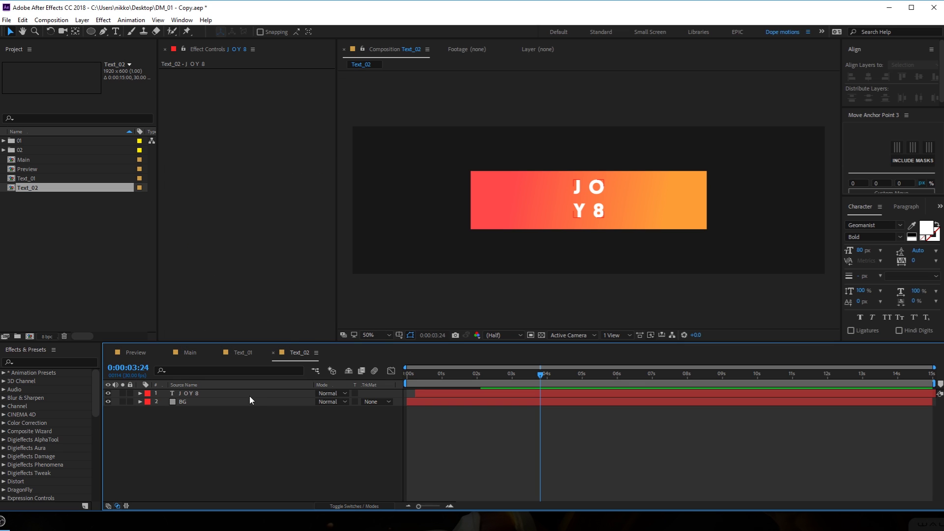
Copy the Gradient Ramp effect from the BG layer in Text_02 and delete the BG layer.
left_click(184, 402)
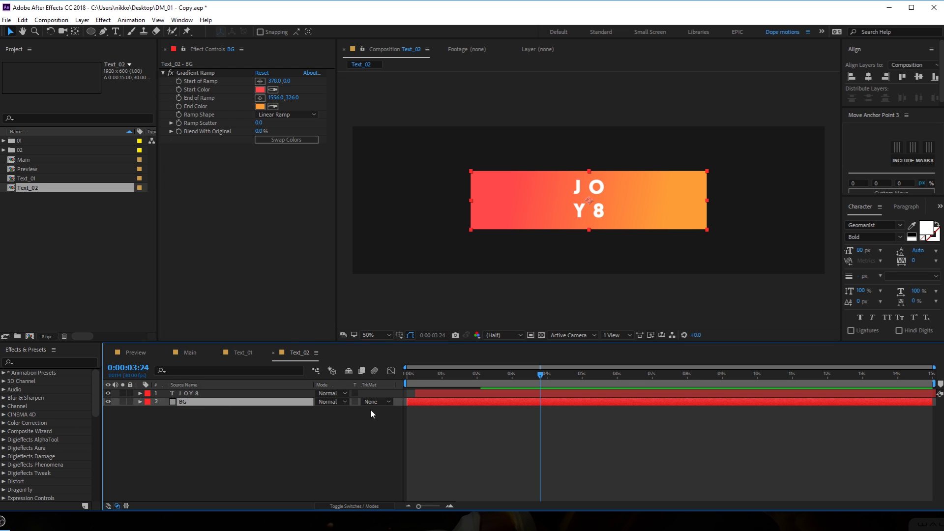
left_click(187, 73)
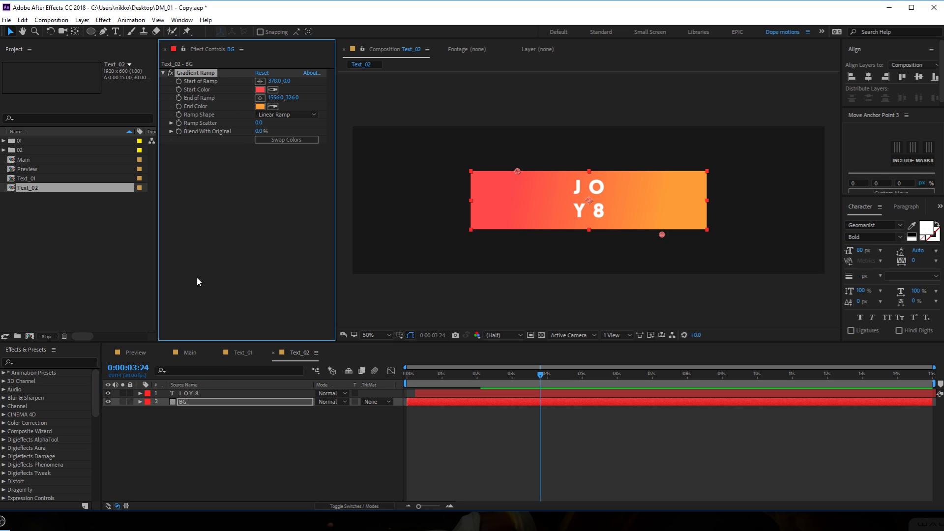
left_click(184, 402)
key("Delete")
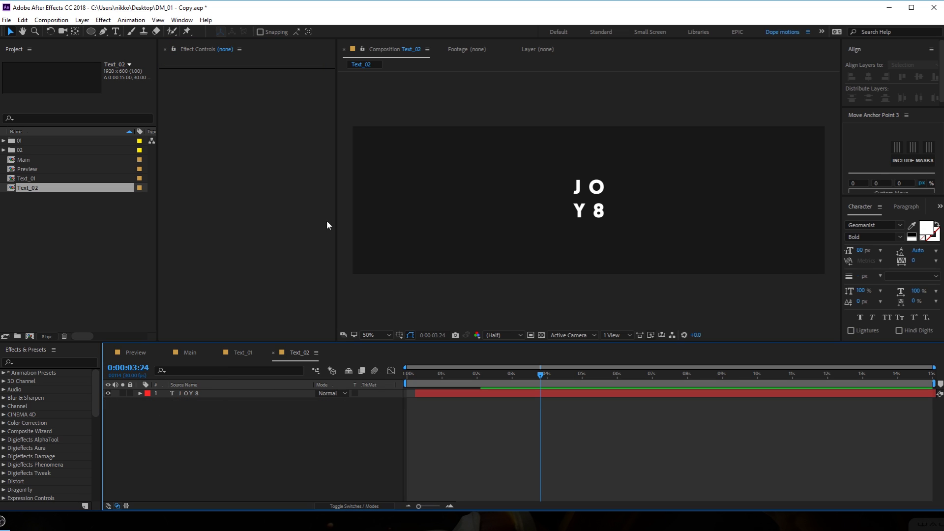
Set up the Ellipse tool with a solid fill of colour #1D1D1D and a 0 px stroke.
left_click(91, 33)
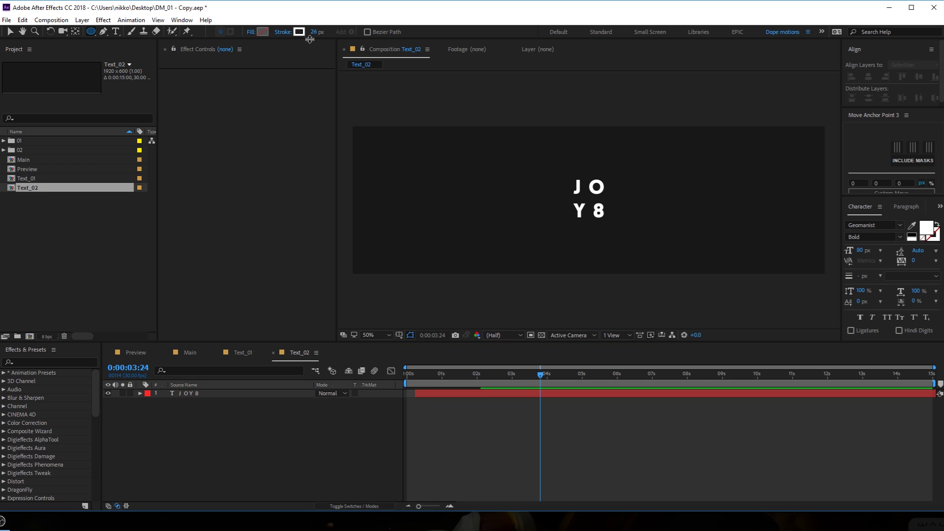
left_click(251, 32)
left_click(434, 233)
left_click(455, 289)
left_click(262, 31)
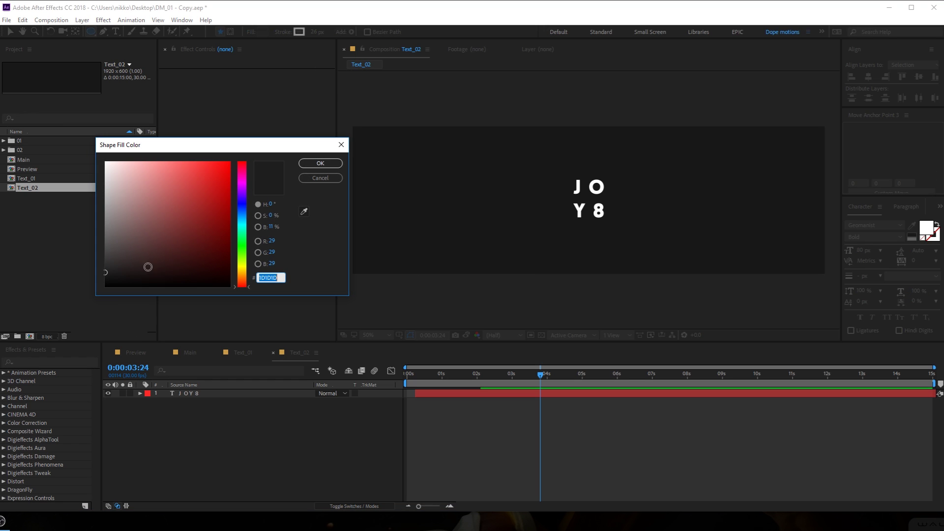
left_click(316, 161)
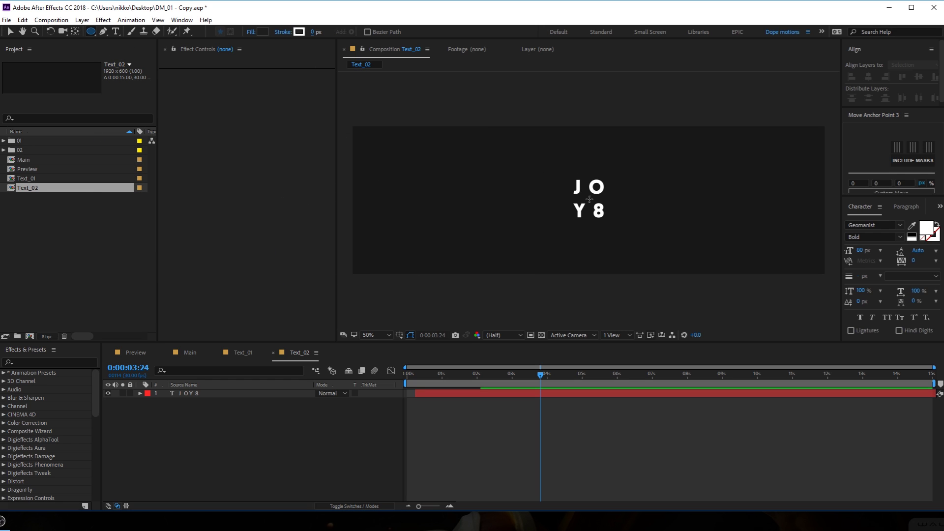
Draw a circle around the J O Y 8 text, move its layer below the text and center it in the composition.
mouse_move(588, 199)
left_mouse_down()
mouse_move(627, 239)
mouse_move(616, 240)
left_mouse_up()
left_click(10, 32)
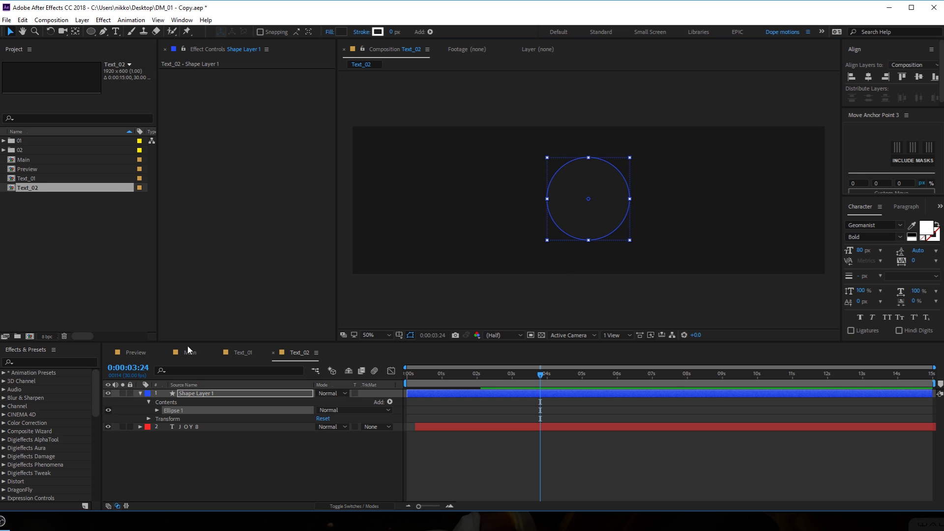
left_click_drag(181, 392, 191, 451)
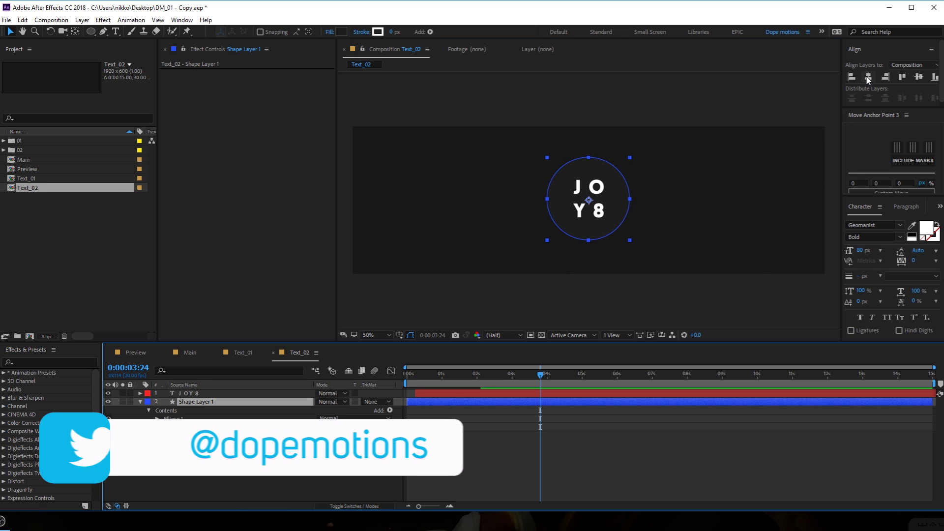
left_click(918, 78)
key("F2")
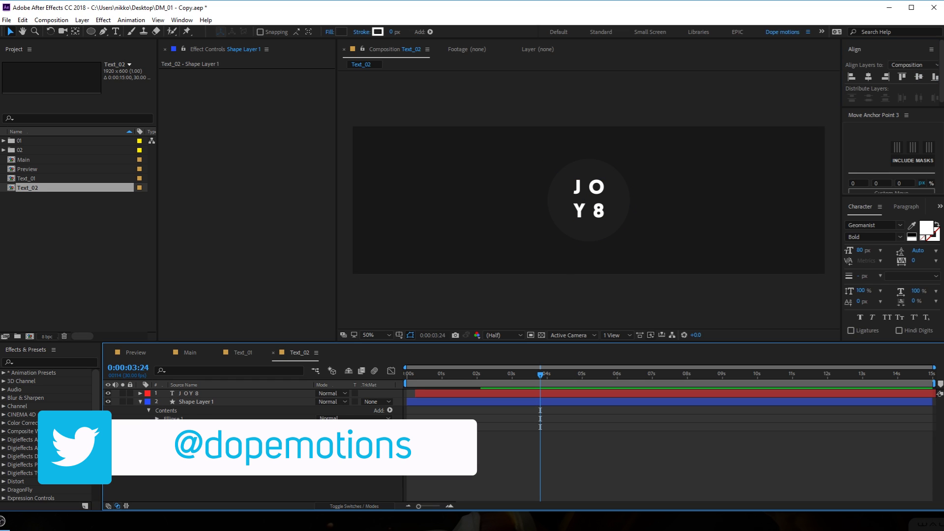
At 0:00:01:02, duplicate the circle layer and place the copy above the J O Y 8 text layer.
left_click(438, 382)
mouse_move(437, 383)
left_mouse_down()
mouse_move(404, 379)
mouse_move(479, 383)
mouse_move(443, 384)
left_mouse_up()
left_click(238, 392)
left_click(199, 401)
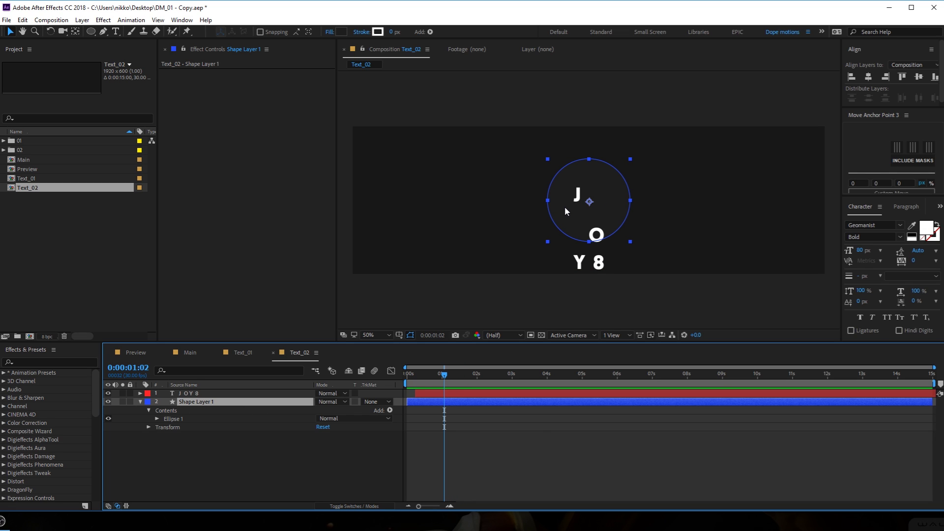
key("ctrl+d")
left_click_drag(185, 404, 189, 392)
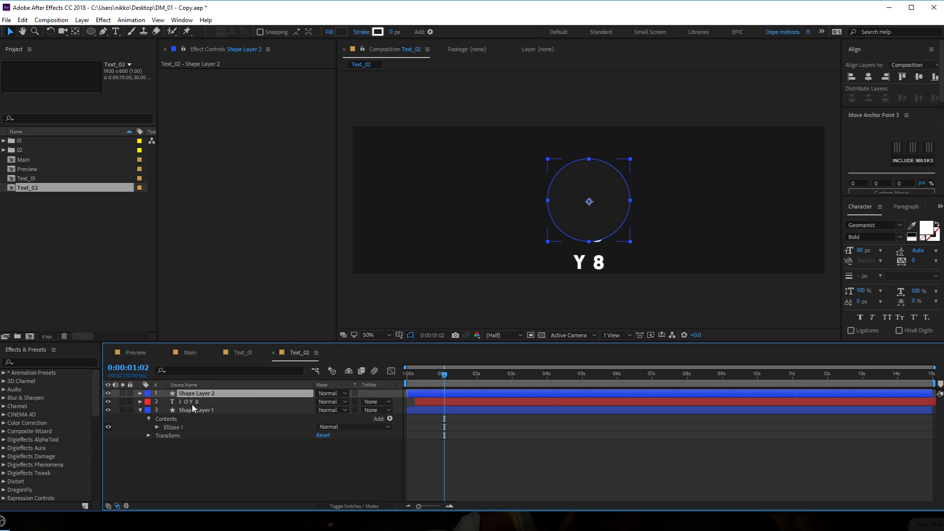
Set the text layer's track matte to Alpha Matte "Shape Layer 2" and check the text reveal back at 0:00:00:09.
left_click(214, 403)
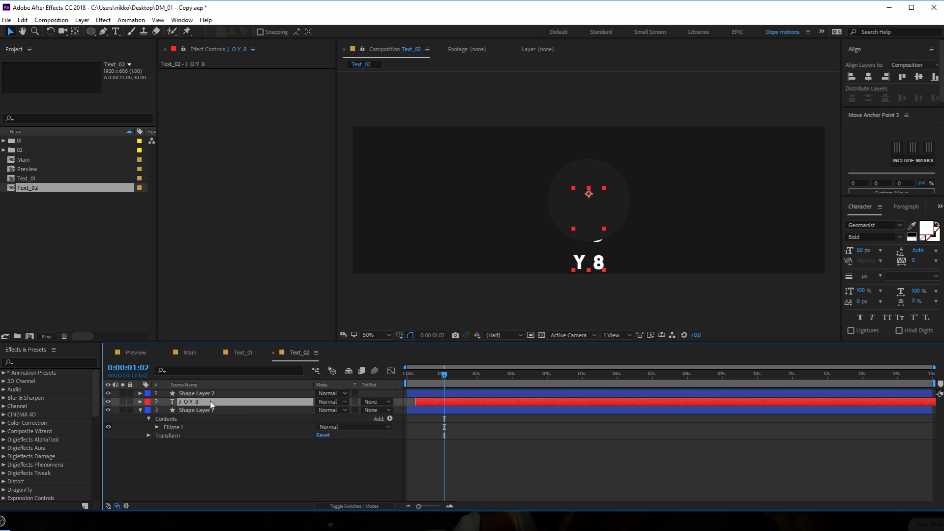
left_click(376, 402)
left_click(405, 427)
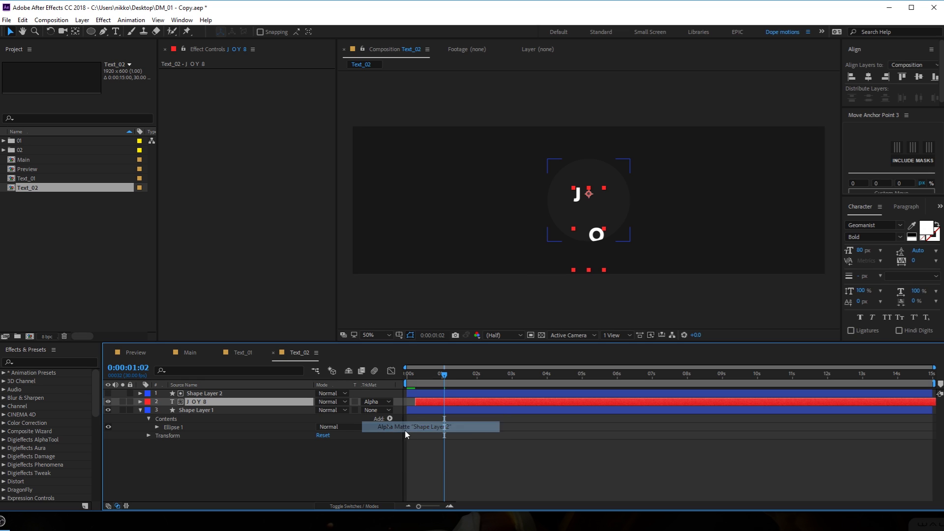
left_click(359, 453)
left_click_drag(444, 374, 417, 398)
left_click(427, 394)
left_click(211, 402)
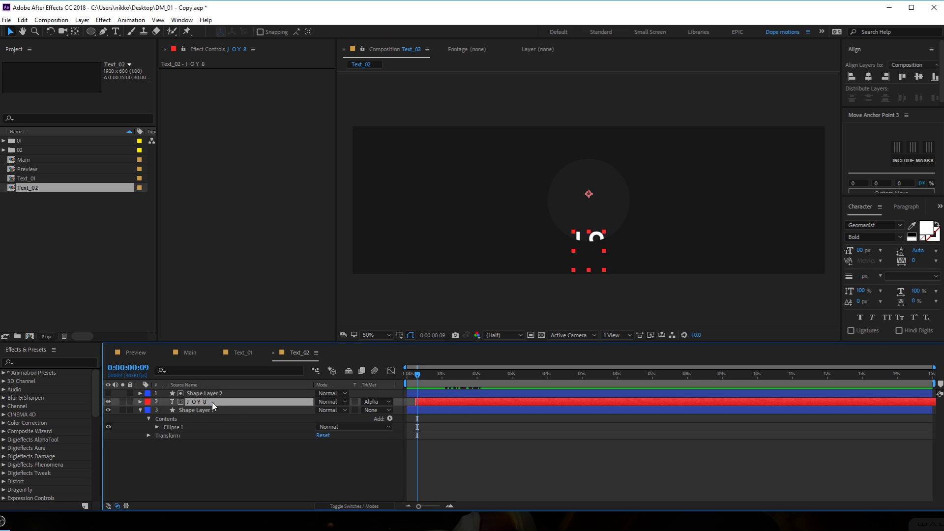
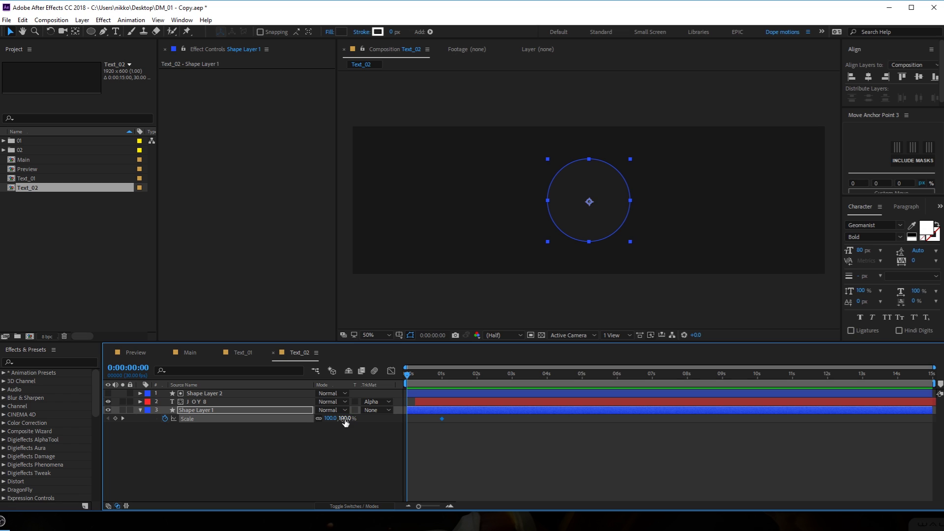
Set Shape Layer 1's Scale to 0% at 0:00:00:00 and apply Easy Ease to both Scale keyframes.
type("0")
key("Return")
left_click(467, 433)
left_click_drag(467, 432, 355, 413)
Reshape the Scale speed graph so the circle starts slowly and peaks just before the second keyframe, and preview the motion.
left_click(391, 371)
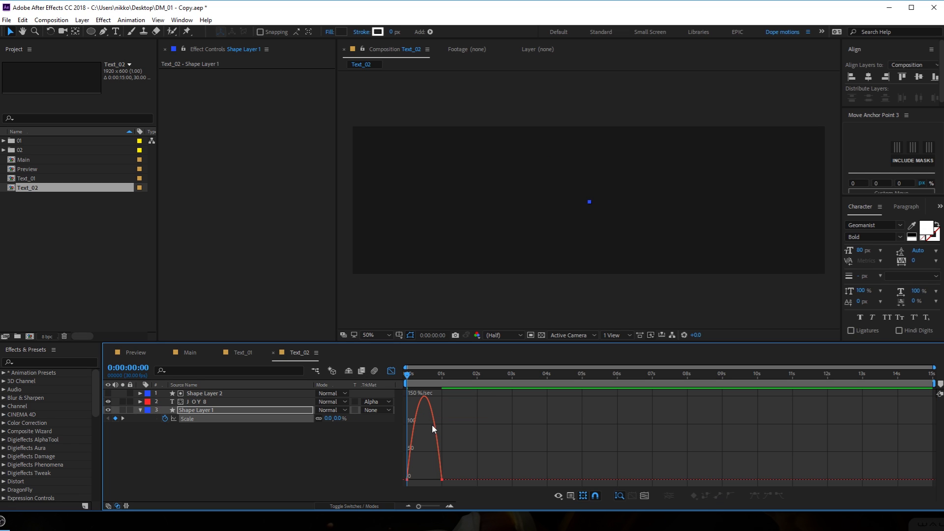
left_click_drag(412, 480, 424, 479)
key("space")
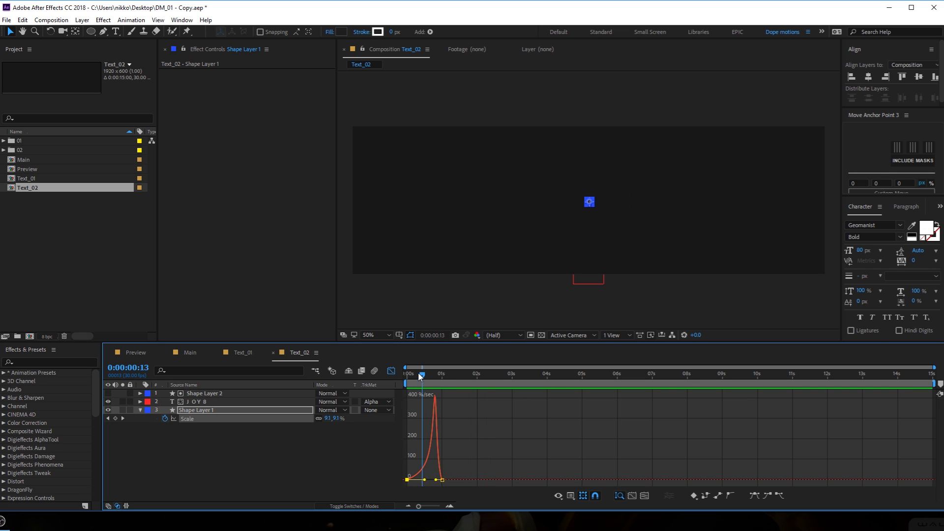
key("space")
left_click(390, 371)
left_click(433, 421)
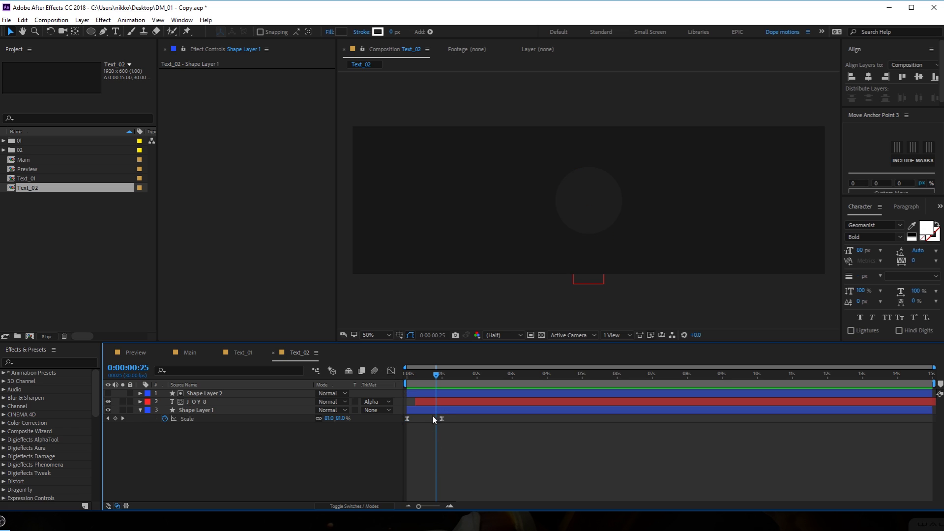
At 0:00:01:00, duplicate Shape Layer 1 and place the copy beneath it in the layer stack.
left_click_drag(436, 375, 440, 382)
key("Page_Down")
left_click(469, 411)
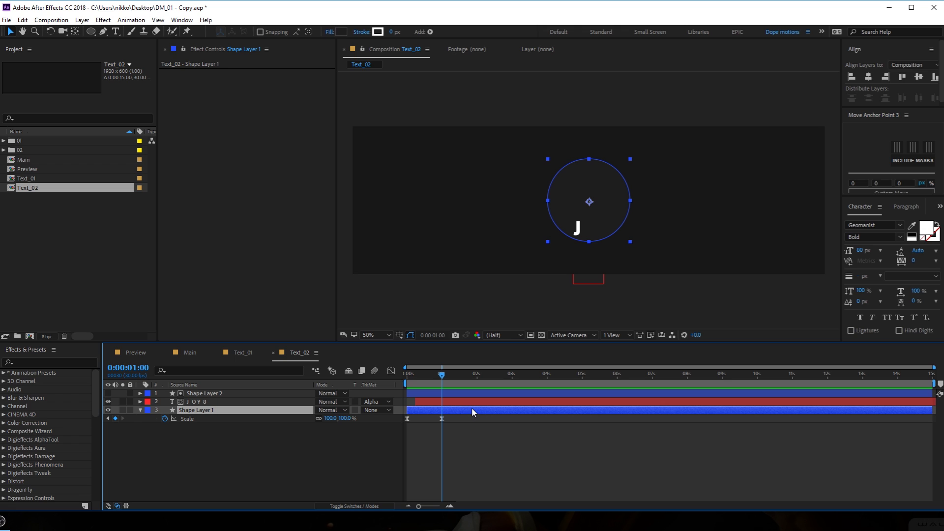
key("ctrl+d")
left_click_drag(191, 414, 147, 425)
Change the label colour of Shape Layer 3 to Pink.
right_click(143, 429)
key("Escape")
left_click(147, 427)
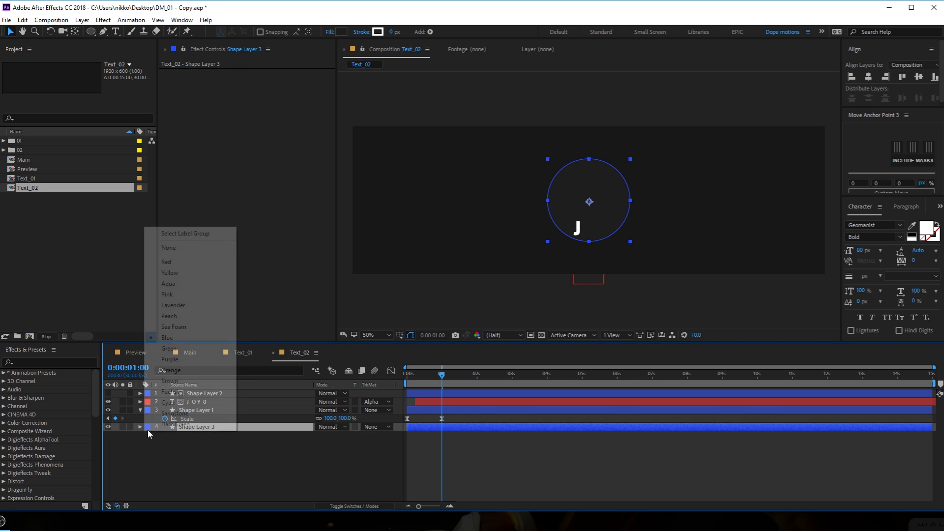
left_click(169, 292)
left_click(196, 466)
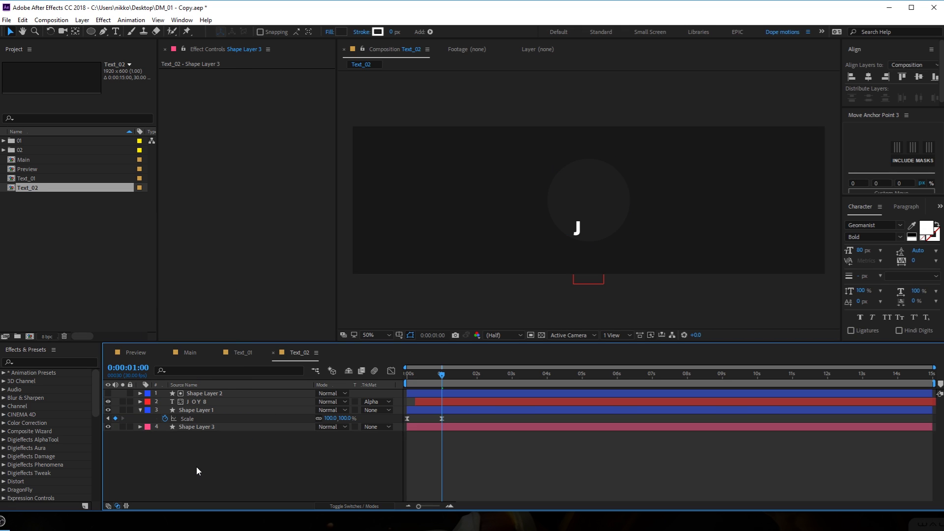
Give Shape Layer 3's circle a 30 px white stroke and set its fill to None.
left_click(197, 427)
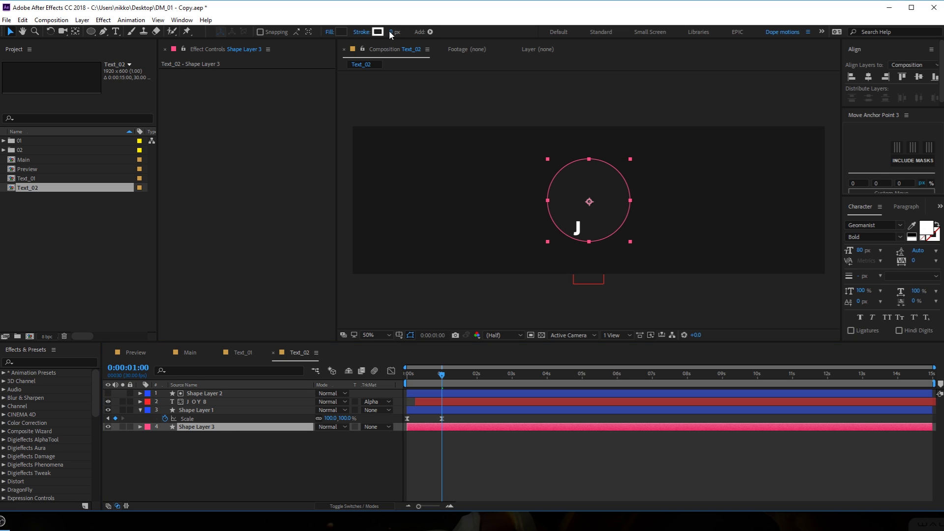
type("10")
key("Return")
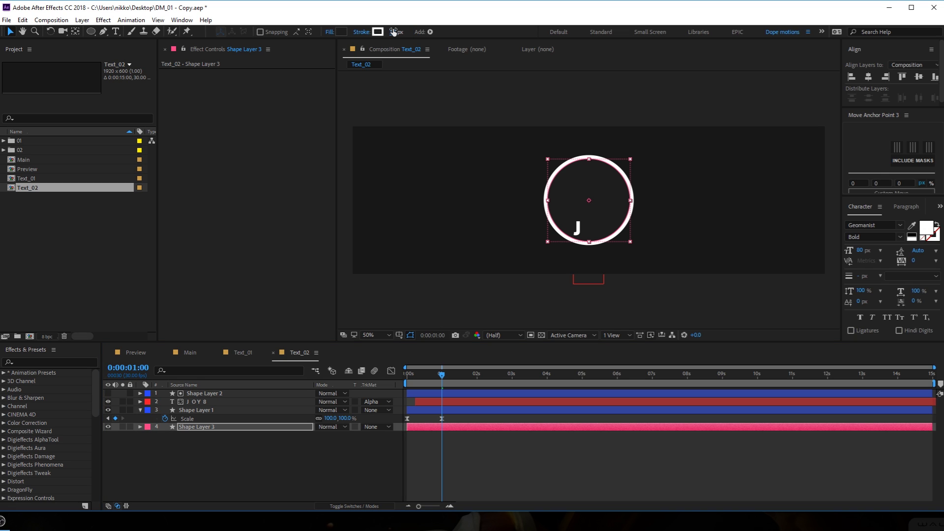
left_click(329, 32)
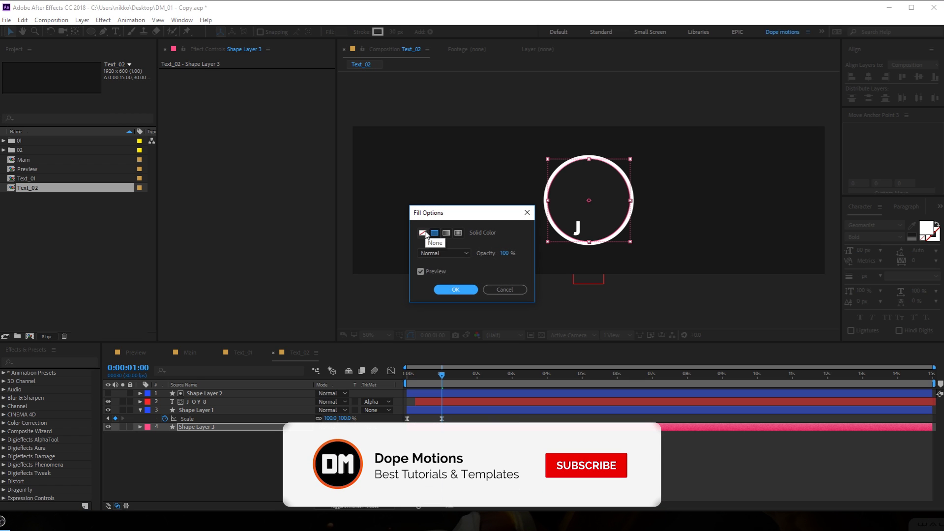
left_click(458, 291)
Paste the Gradient Ramp onto Shape Layer 3, setting Start of Ramp to 766, 74 and End of Ramp to 1176, 516.
left_click(199, 427)
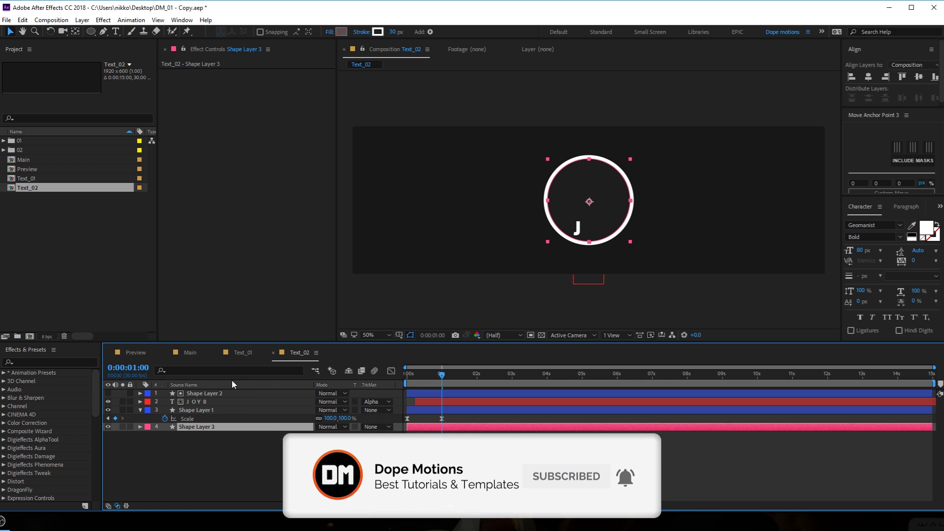
key("ctrl+alt+shift+e")
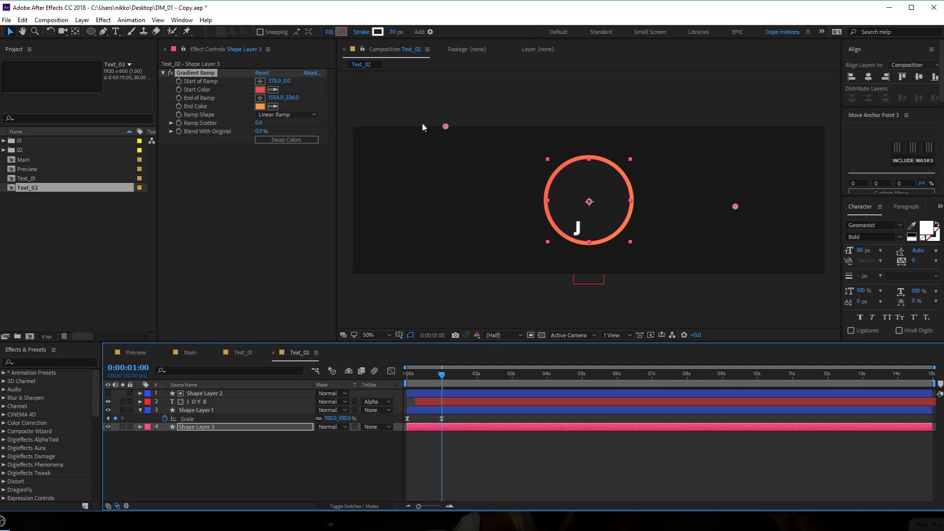
left_click_drag(452, 125, 495, 142)
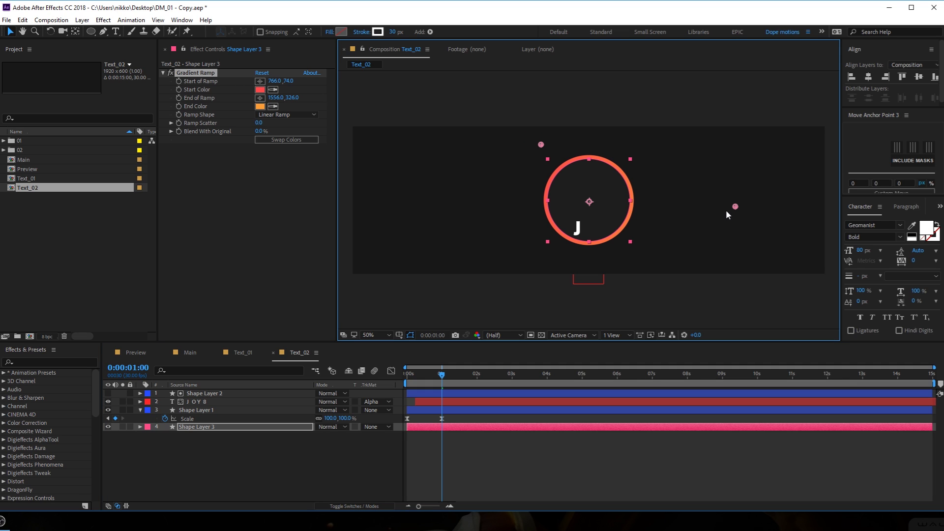
left_click_drag(729, 209, 642, 255)
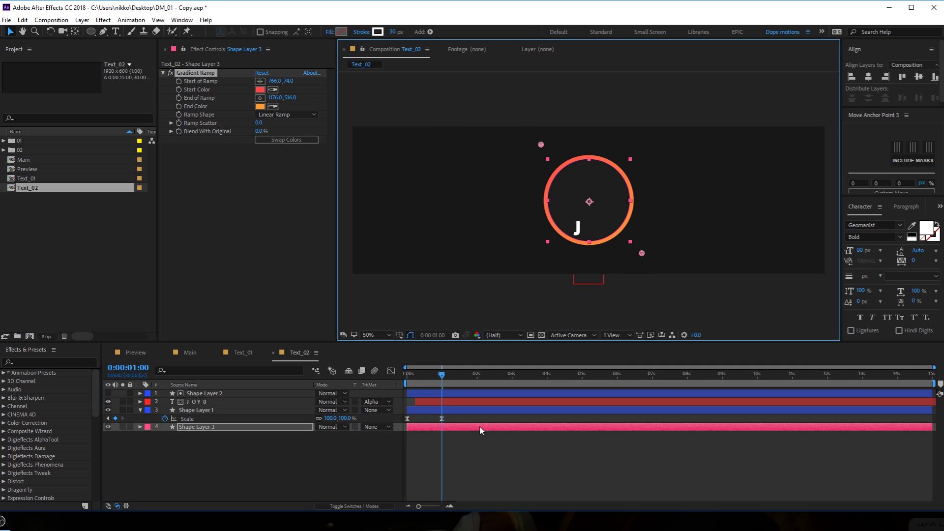
With the playhead at 0:00:02:00, add Trim Paths to Shape Layer 3's contents and expand its properties.
left_click(499, 402)
key("space")
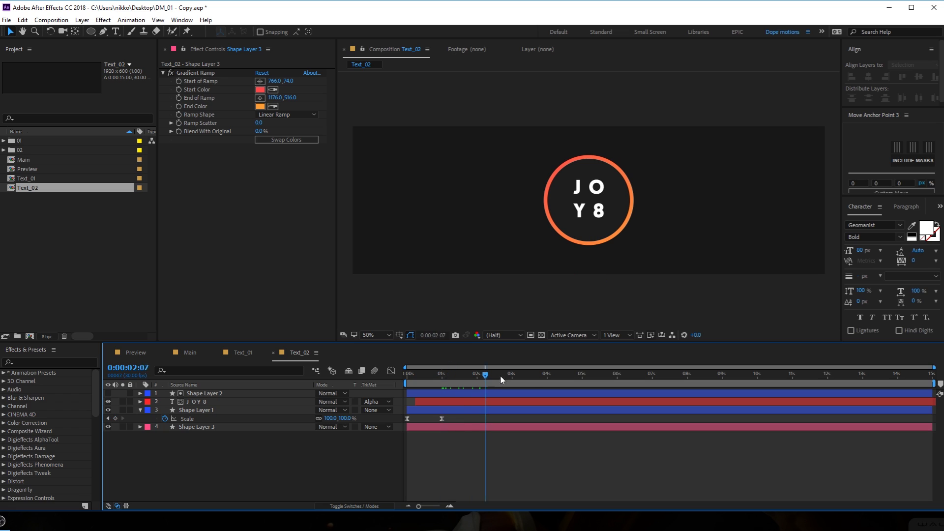
mouse_move(480, 378)
left_mouse_down()
mouse_move(466, 377)
mouse_move(475, 377)
left_mouse_up()
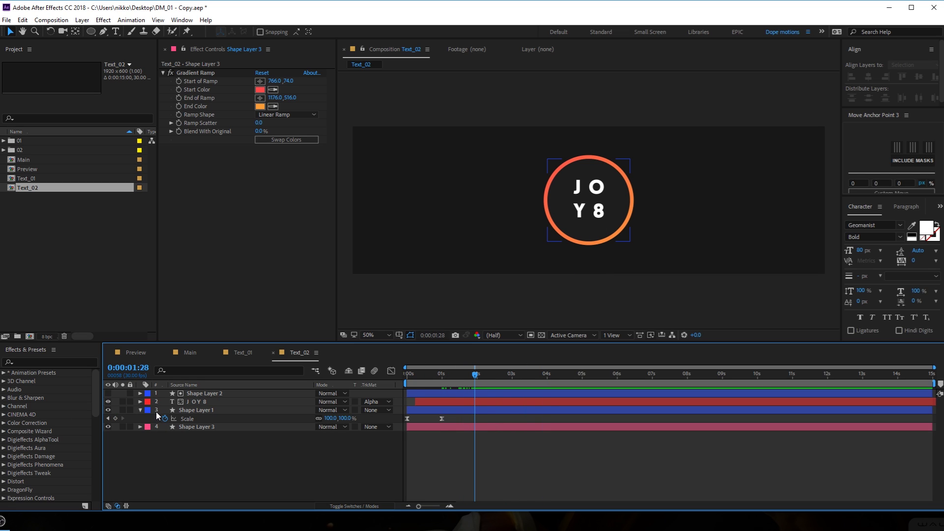
key("Page_Down")
key("Page_Down")
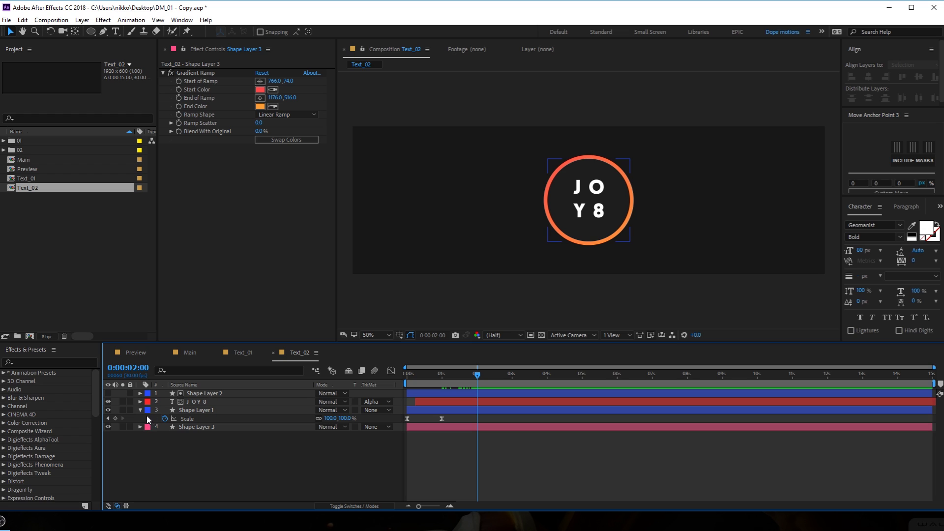
left_click(141, 409)
left_click(141, 419)
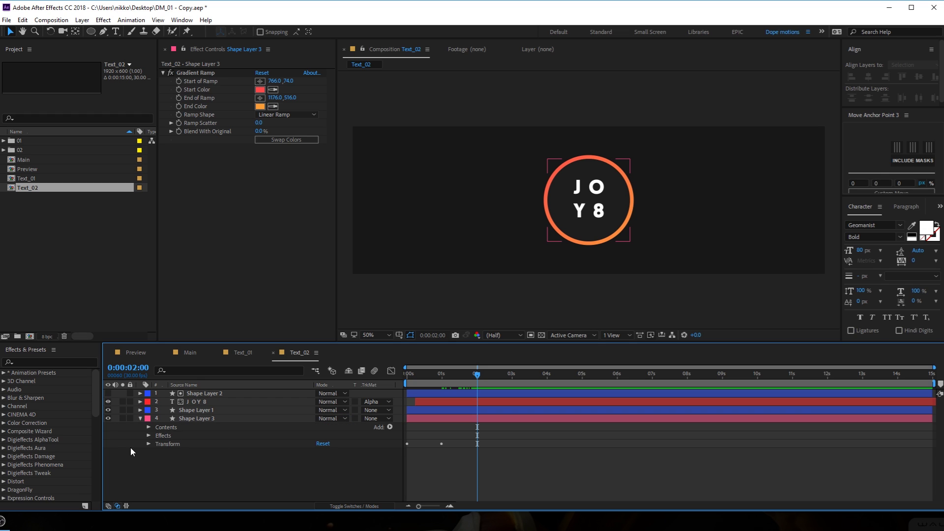
left_click(149, 427)
left_click(389, 427)
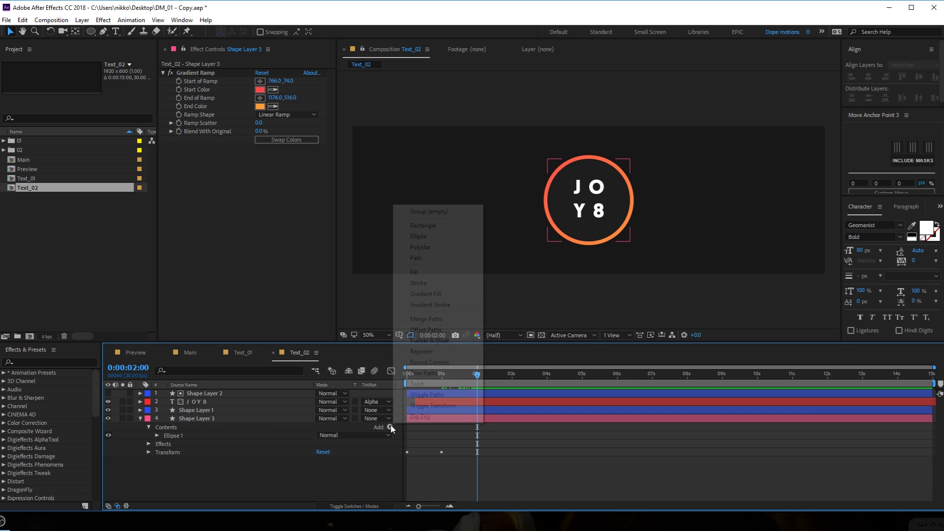
left_click(424, 373)
left_click(156, 444)
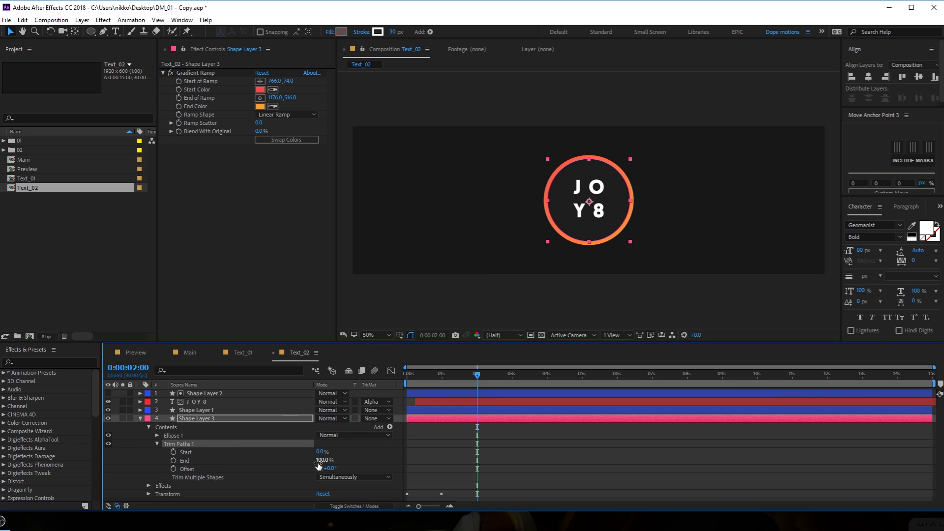
At 0:00:02:00, start keyframing the Trim Paths End at 100% and Offset at 0°.
mouse_move(326, 460)
left_mouse_down()
mouse_move(280, 460)
mouse_move(327, 460)
mouse_move(294, 460)
mouse_move(317, 460)
left_mouse_up()
left_click(173, 460)
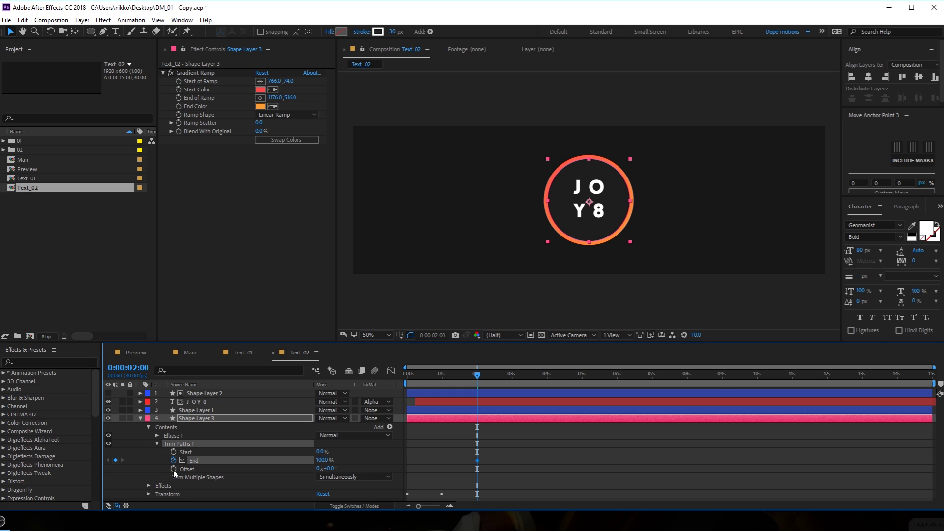
left_click(173, 469)
At 0:00:00:25, keyframe the Trim Paths End at 0% and Offset at -180°.
left_click_drag(476, 376, 436, 386)
left_click_drag(322, 460, 263, 462)
left_click(328, 469)
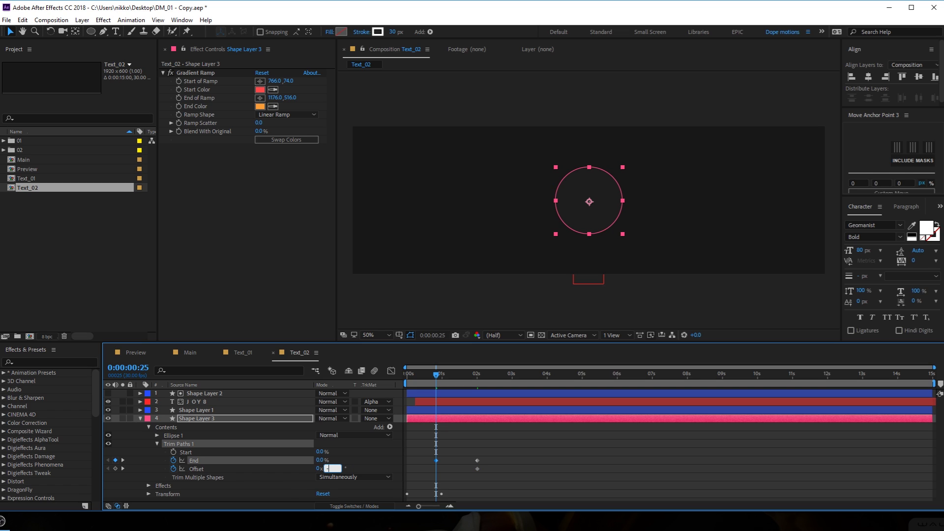
key("Return")
Easy-ease the End and Offset keyframes, then move the first pair to 0:00:00:17 and the last pair to about 0:00:02:10.
left_click_drag(507, 460, 437, 481)
key("space")
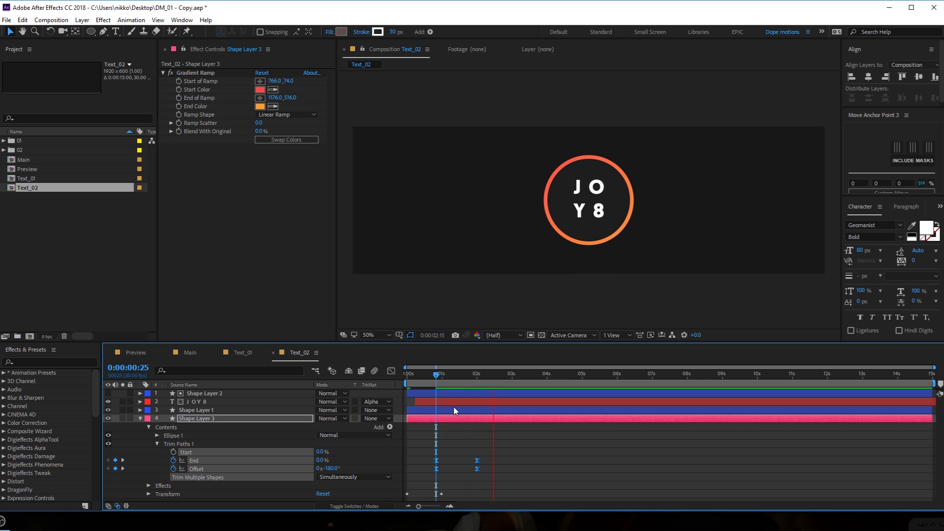
left_click_drag(447, 455, 425, 467)
left_click_drag(468, 444, 486, 475)
left_click_drag(476, 467, 488, 466)
left_click_drag(518, 445, 413, 473)
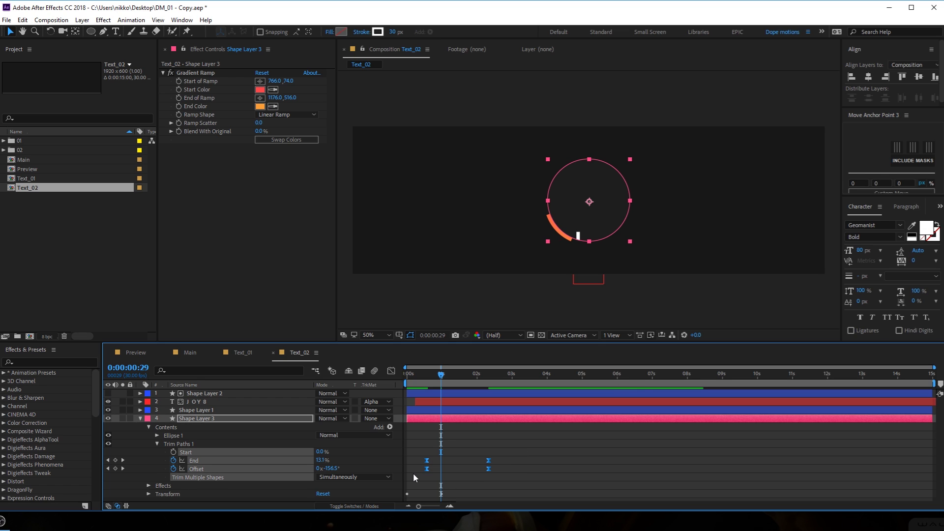
Reshape the Trim Paths speed curves to peak early and slow down gradually, and preview the ring animation.
left_click(391, 371)
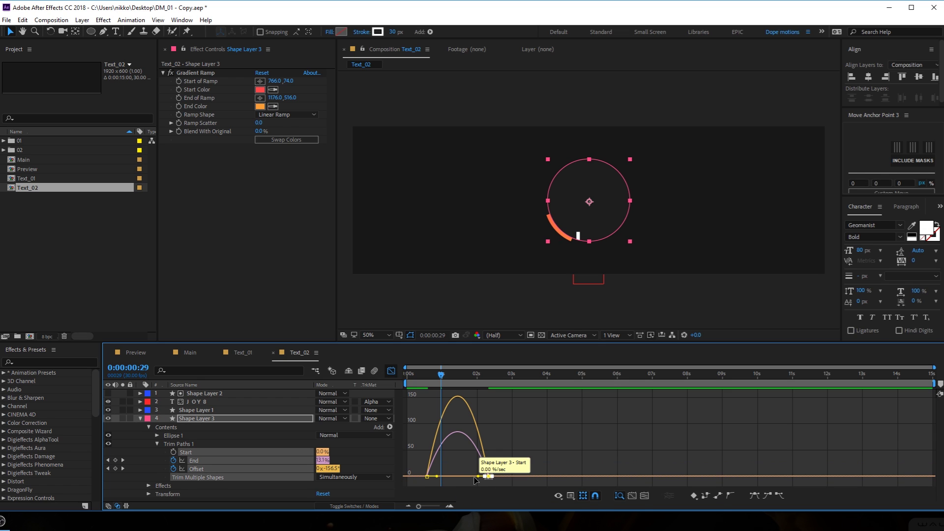
mouse_move(476, 477)
left_mouse_down()
mouse_move(433, 479)
mouse_move(457, 477)
left_mouse_up()
left_click(427, 375)
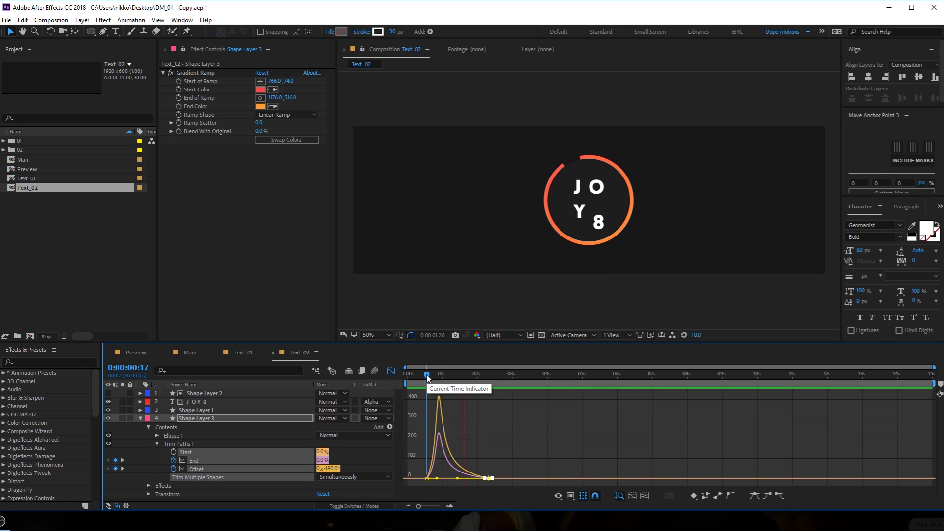
left_click(419, 375)
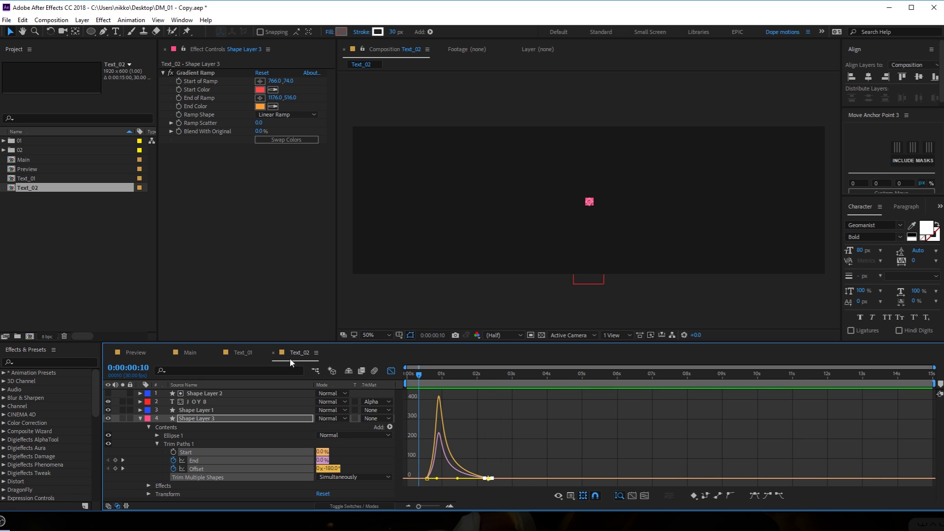
Add the Text_02 composition as the topmost layer of Main, starting where the second Text_01 clip ends, just after 0:00:06:00.
left_click(241, 352)
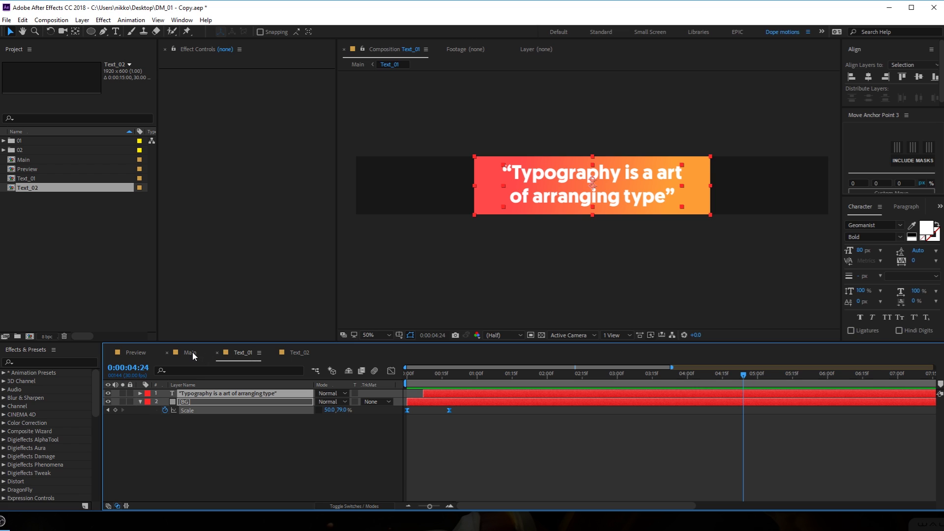
left_click(190, 353)
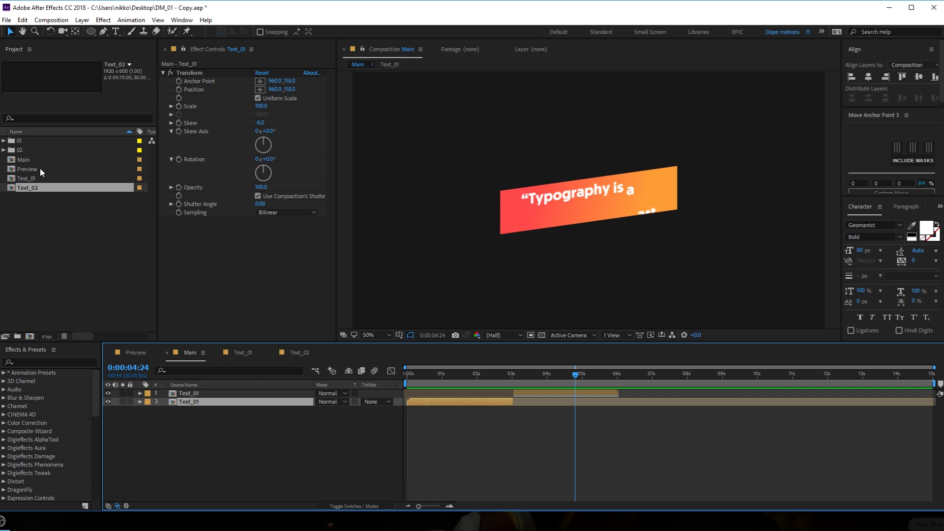
left_click_drag(28, 193, 202, 391)
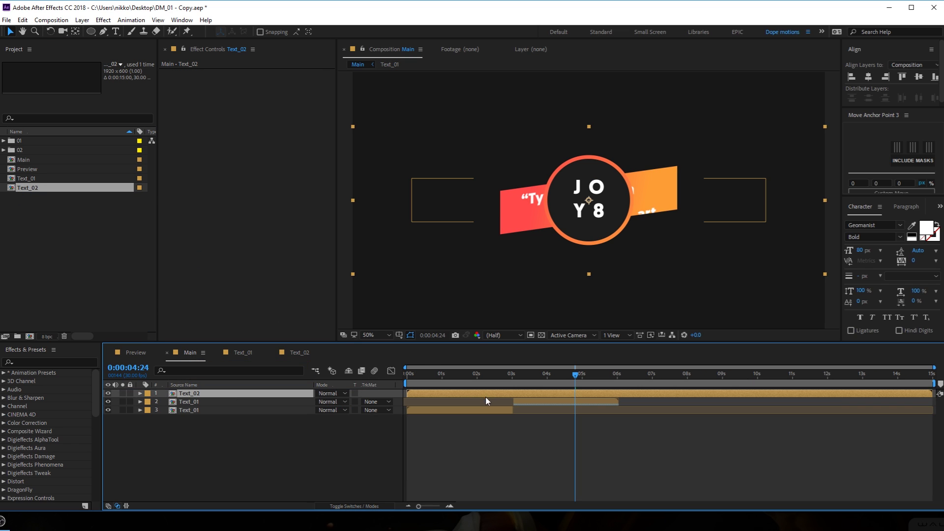
left_click_drag(447, 397, 477, 367)
left_click_drag(454, 395, 727, 384)
At 0:00:08:15, set the Text_02 layer's Scale to 80% and start keyframing it.
scroll(683, 401, "up", 2)
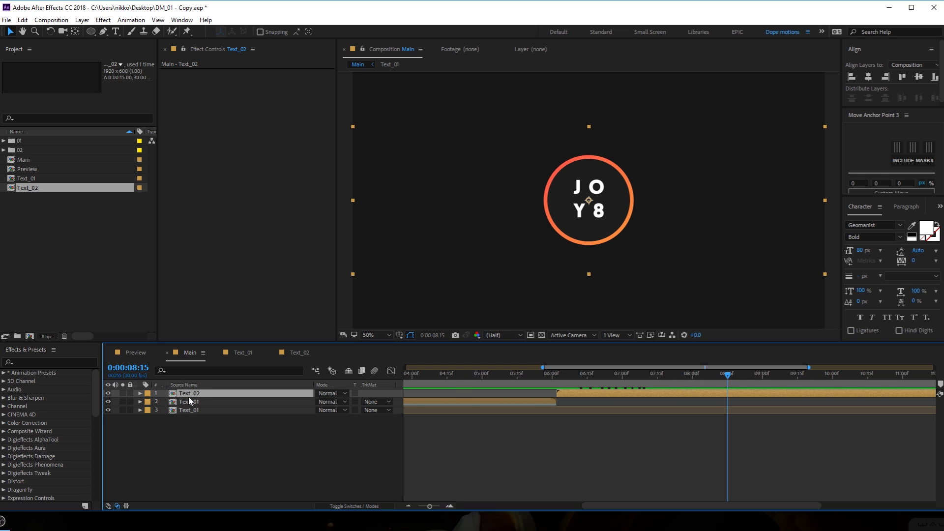
key("s")
left_click_drag(344, 402, 326, 416)
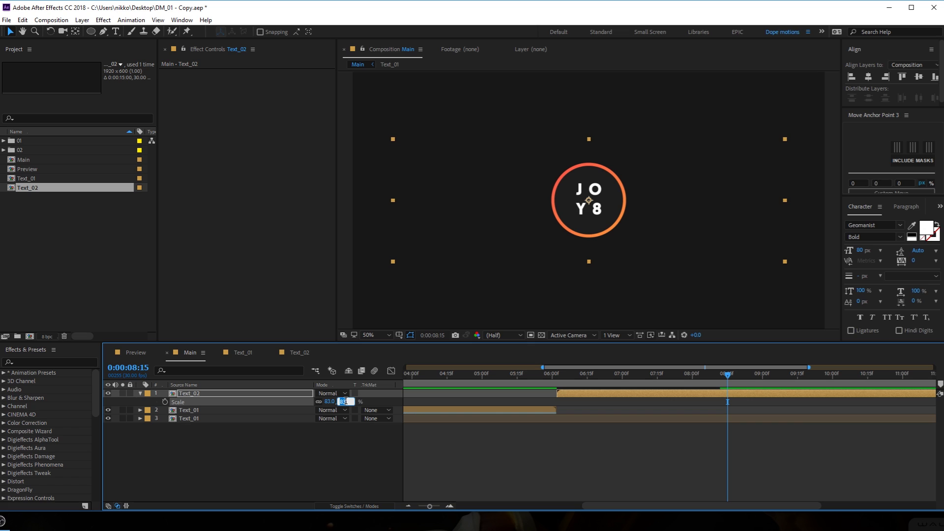
key("Return")
left_click(164, 402)
At 0:00:09:00, keyframe the Text_02 layer's Scale at 95%.
left_click_drag(732, 378, 764, 381)
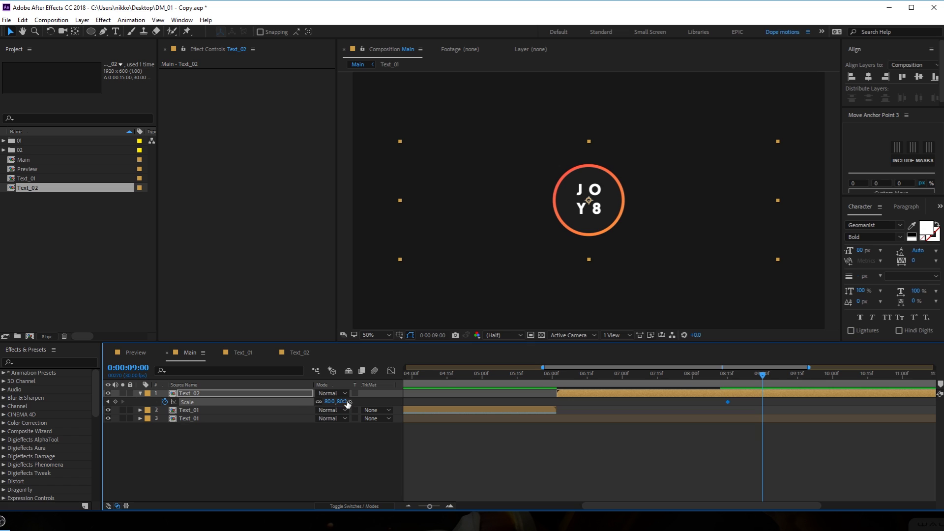
type("95")
key("Return")
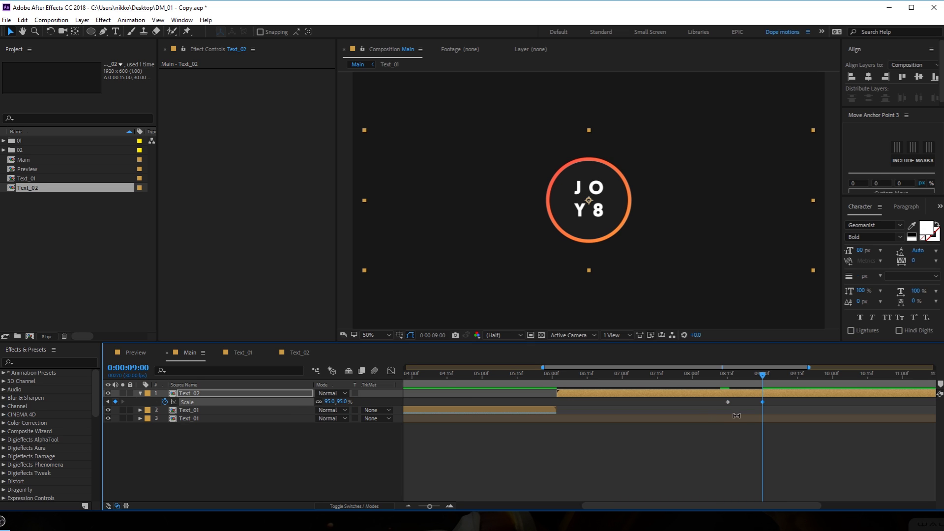
Ease both Text_02 Scale keyframes and pull their speed handles inward for a sharp mid-transition peak, then preview it.
left_click_drag(709, 413, 785, 399)
left_click(391, 371)
scroll(780, 483, "up", 5)
left_click_drag(533, 465, 637, 477)
left_click_drag(739, 461, 648, 480)
left_click(567, 374)
key("space")
key("space")
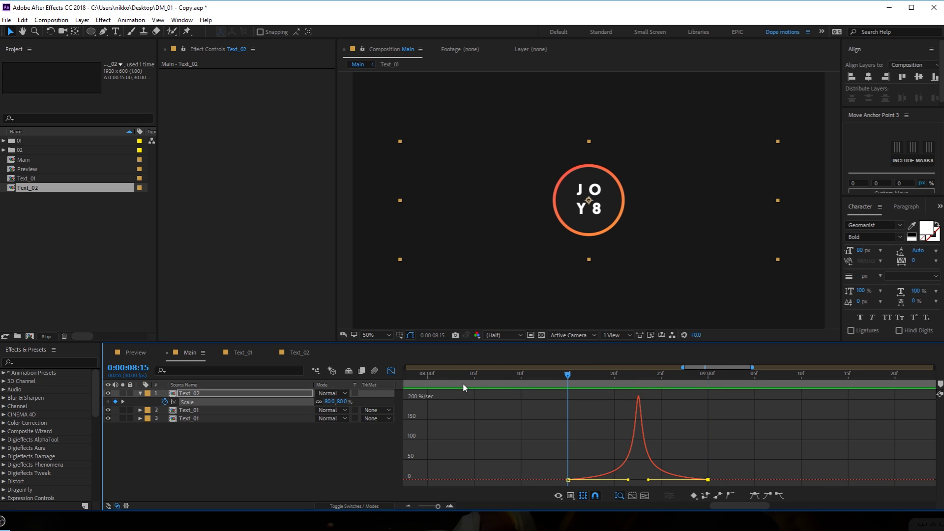
Trim the end of the Text_02 layer to 0:00:09:00.
left_click(391, 371)
scroll(645, 463, "down", 3)
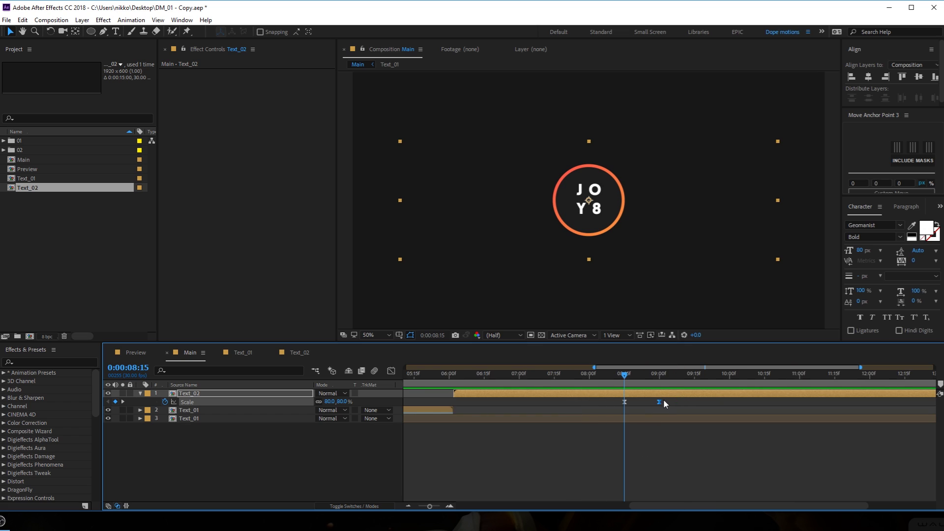
left_click(658, 379)
left_click(665, 395)
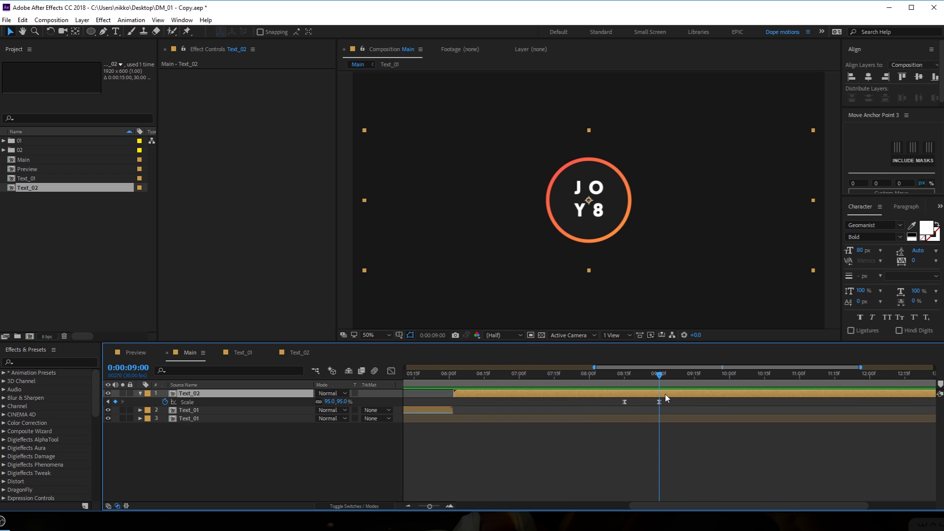
key("alt+bracketright")
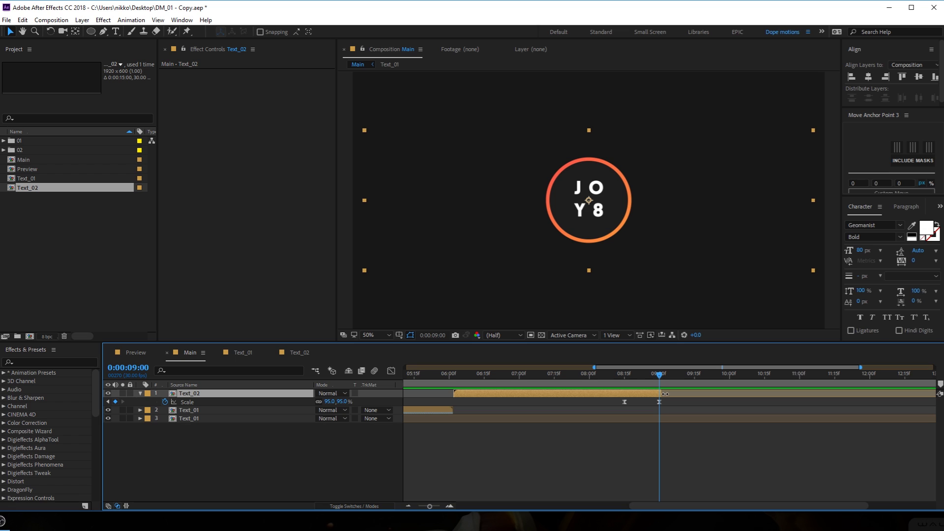
Duplicate the Text_02 layer and time-reverse the upper copy.
key("ctrl+d")
right_click(615, 392)
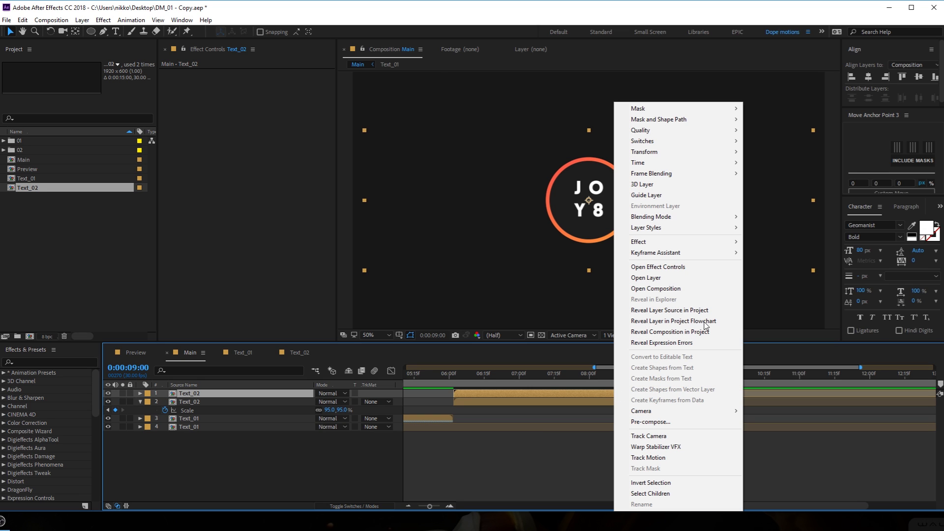
mouse_move(698, 162)
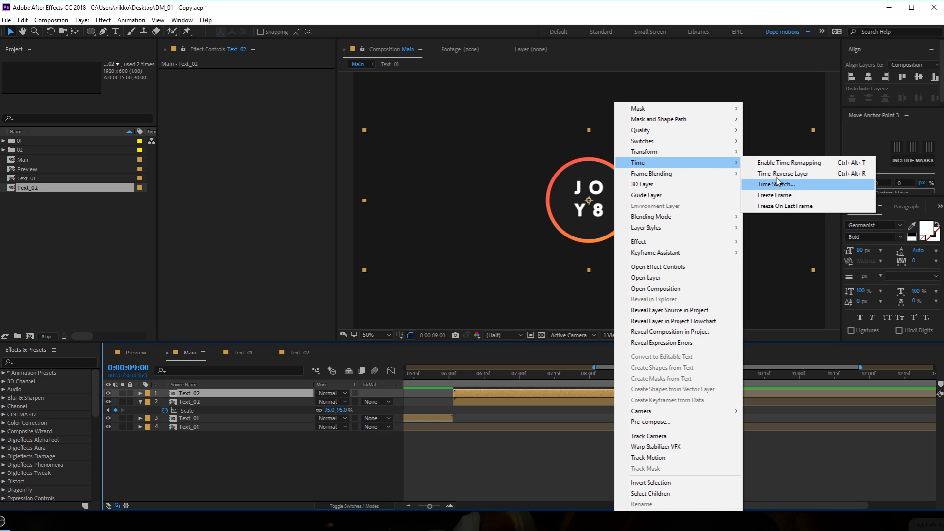
left_click(777, 173)
Move the reversed Text_02 copy to start at 0:00:09:00, right after the original, and preview the whole Main sequence.
left_click_drag(463, 394, 671, 394)
key(";")
left_click_drag(722, 374, 829, 381)
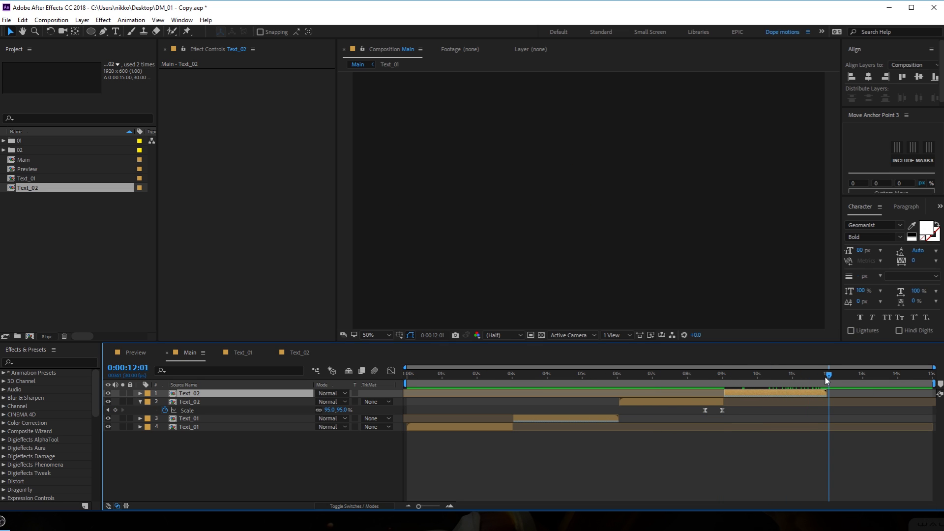
key("space")
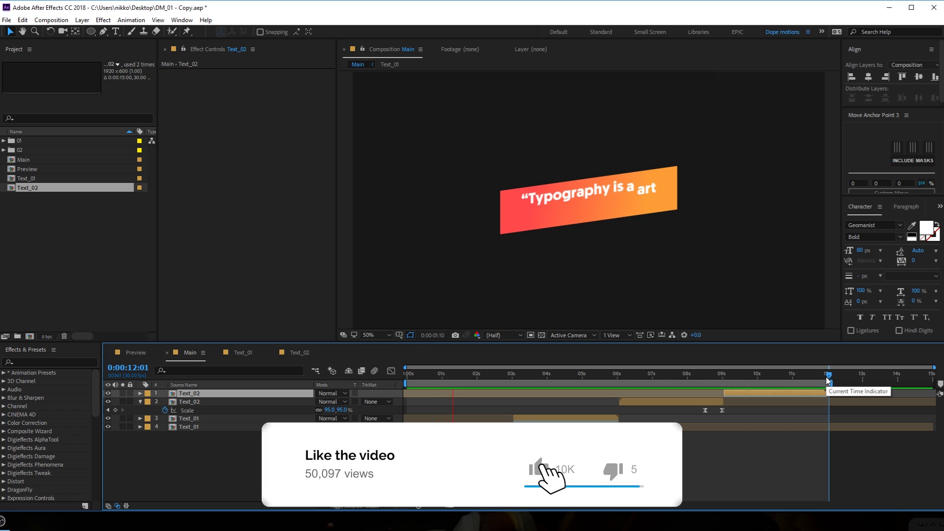